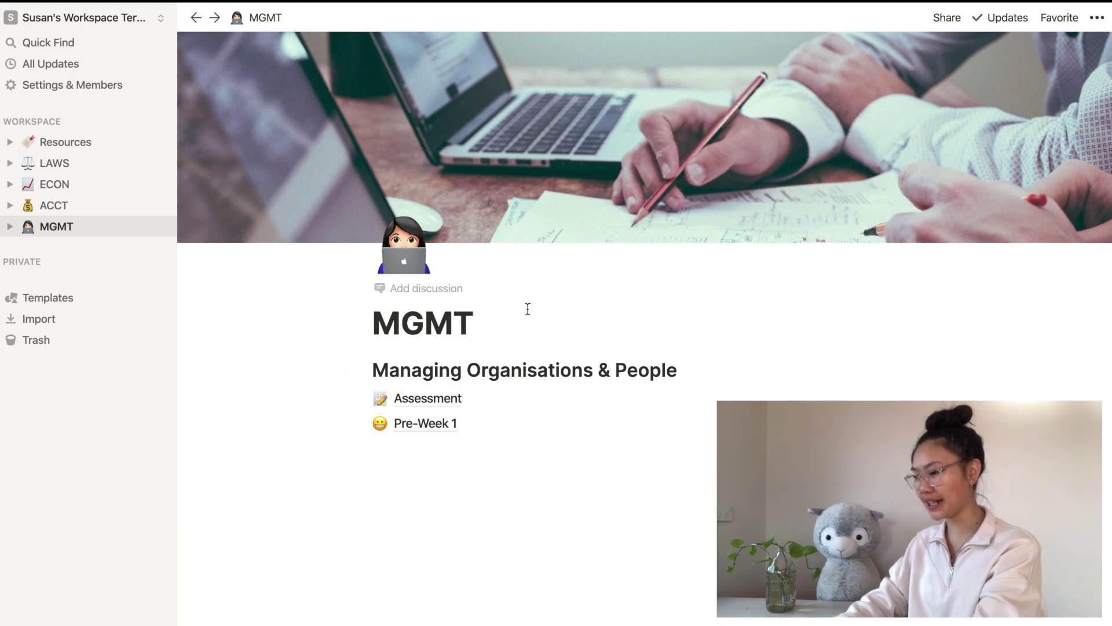
click(433, 397)
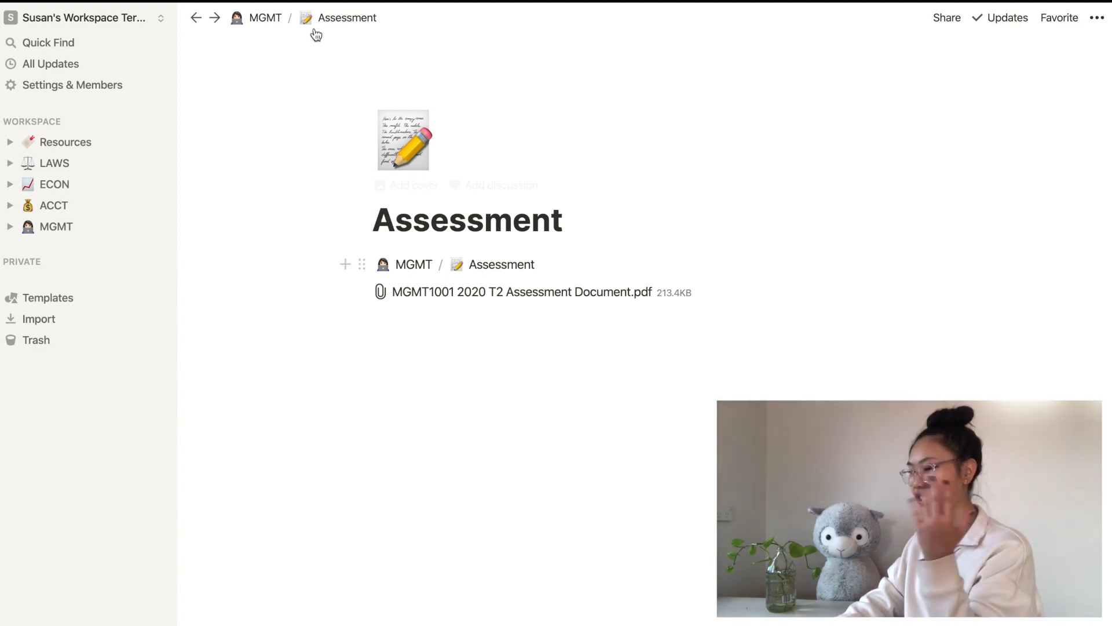
click(261, 17)
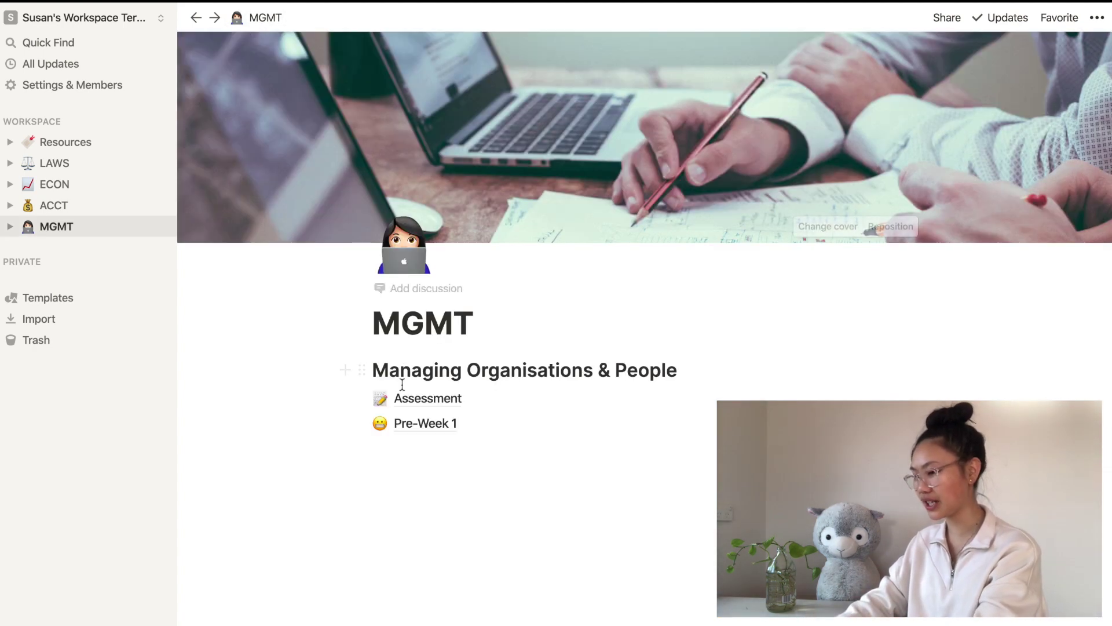
click(417, 423)
scroll(536, 356, down, 10)
scroll(536, 358, up, 10)
click(243, 19)
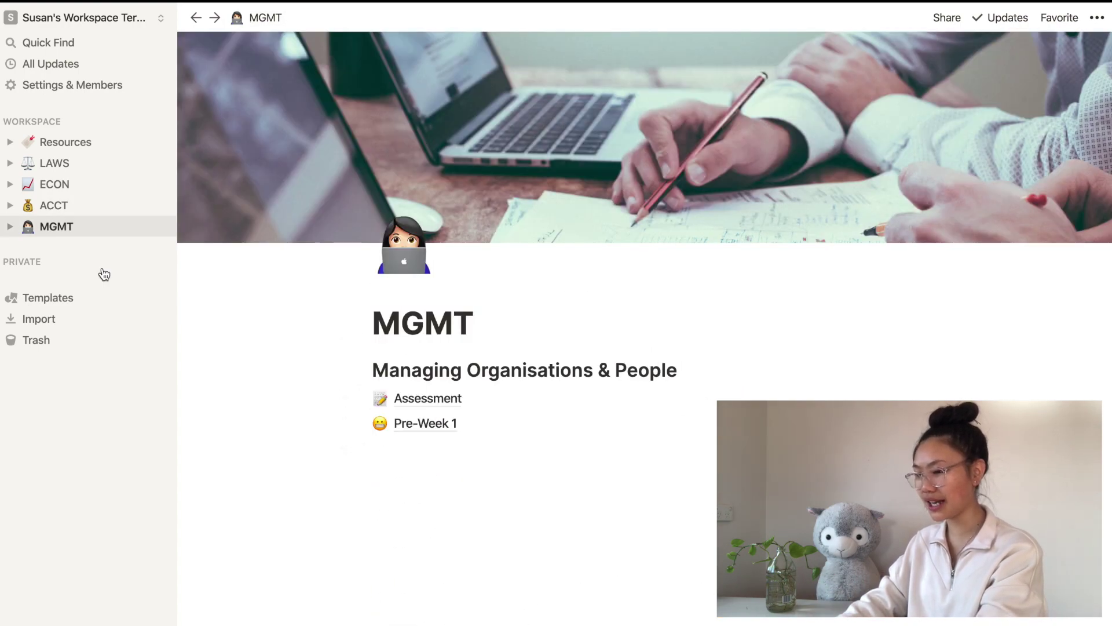
Create a new workspace page titled ECON, placed below MGMT in the page list.
click(158, 122)
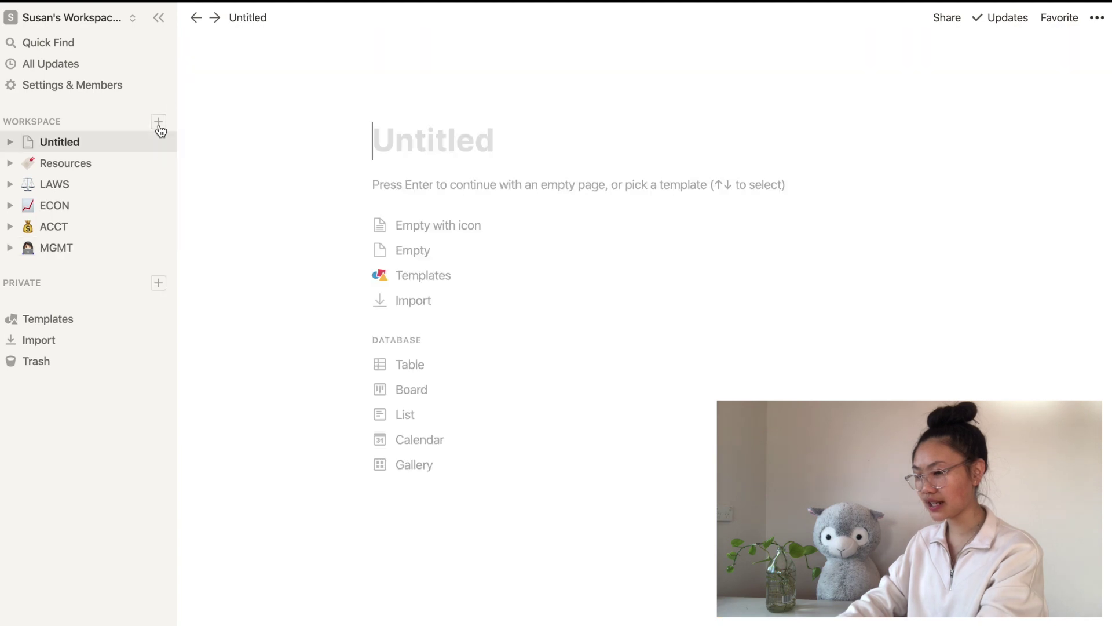
drag(65, 143, 43, 242)
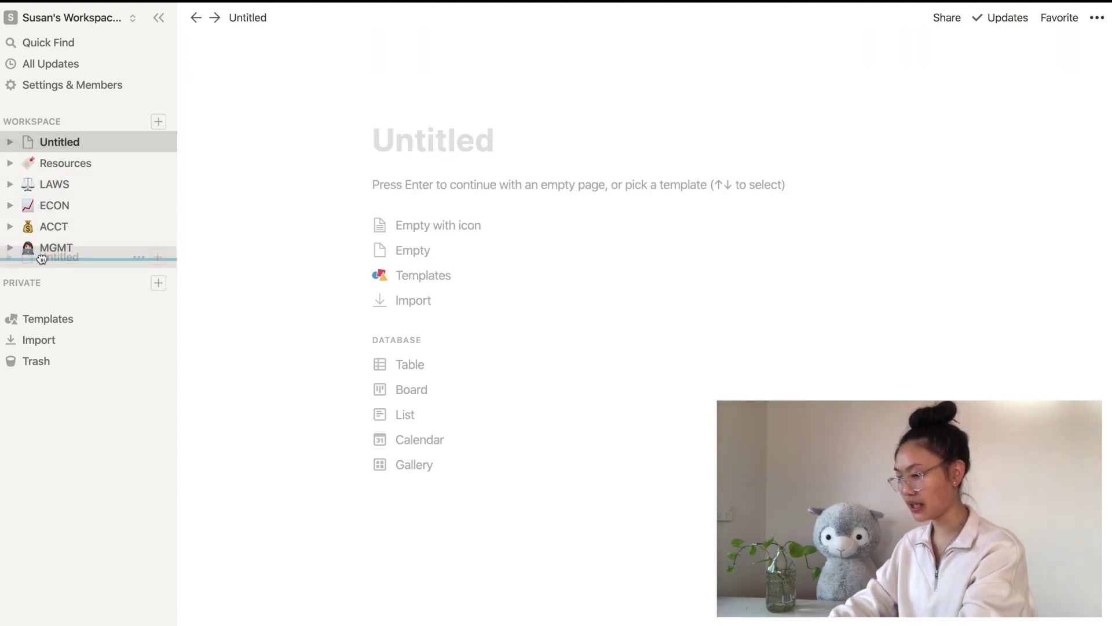
drag(41, 259, 41, 259)
click(430, 148)
text(E)
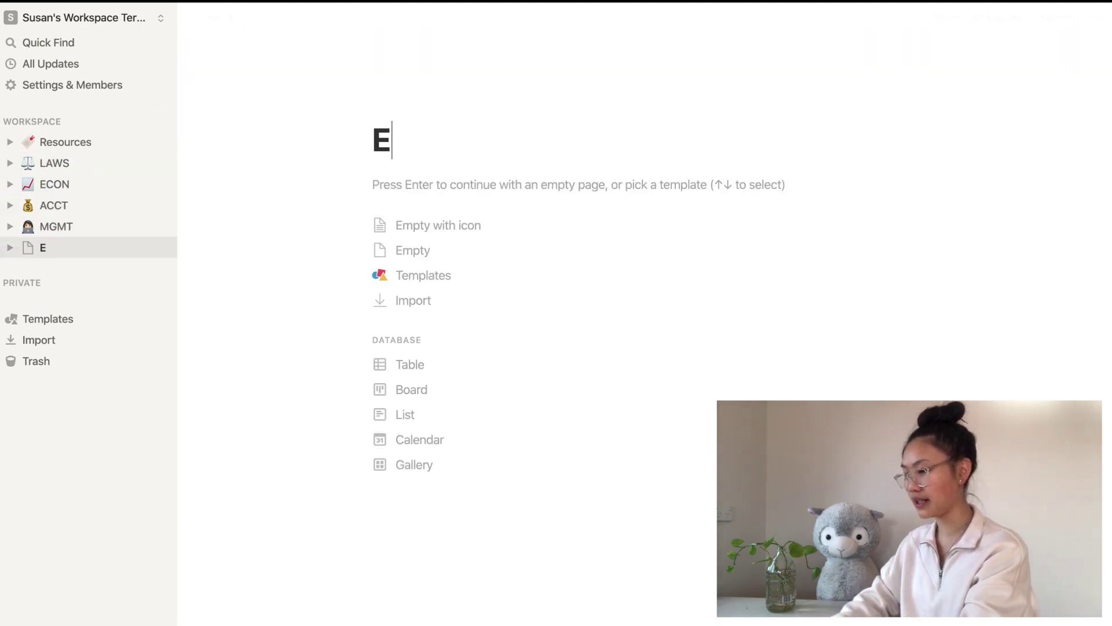
text(CON)
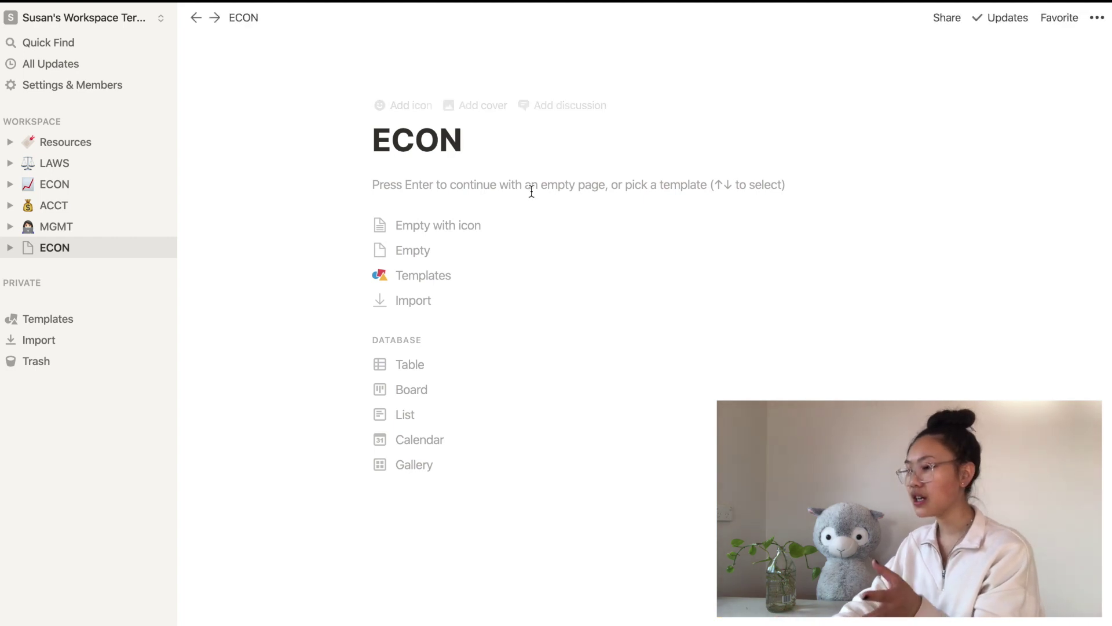
key(Return)
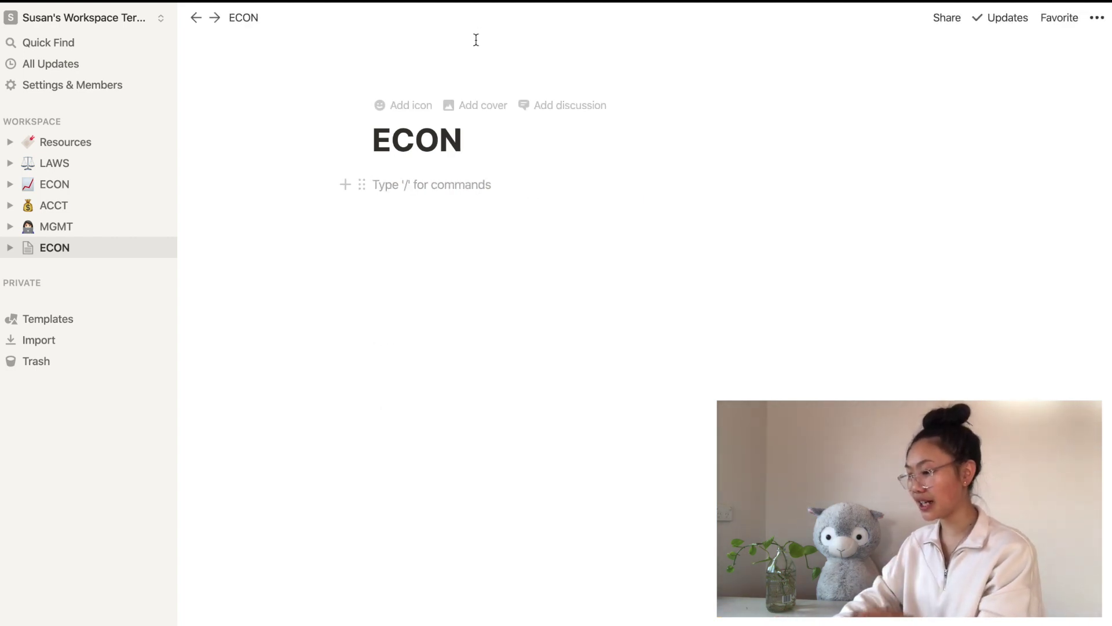
key(BackSpace)
Give the ECON page a decreasing-chart emoji icon.
click(429, 106)
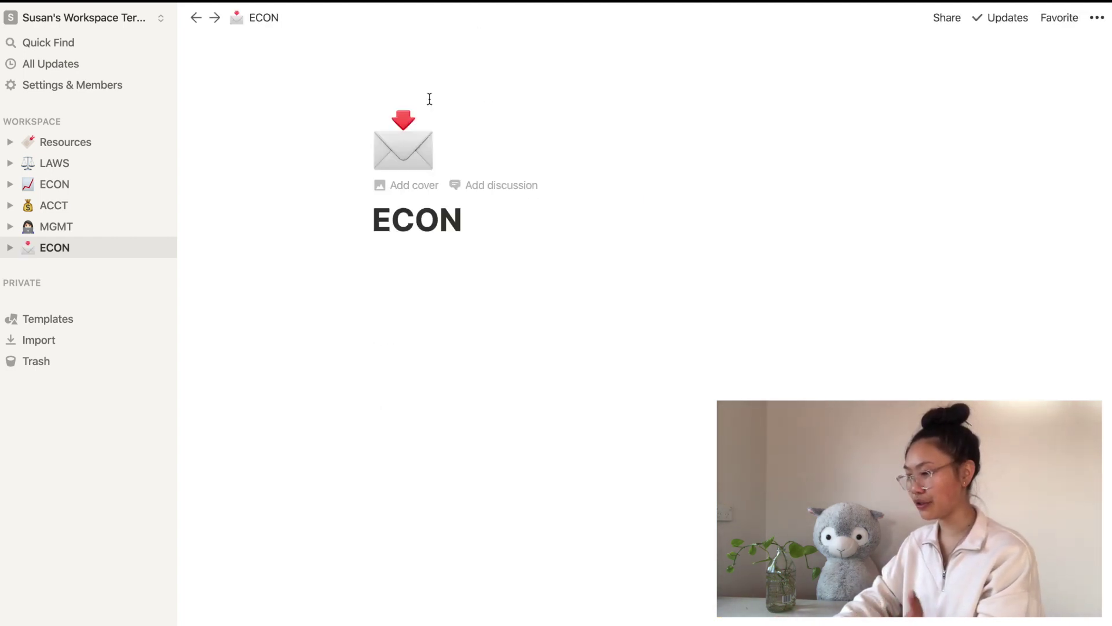
click(405, 158)
click(278, 301)
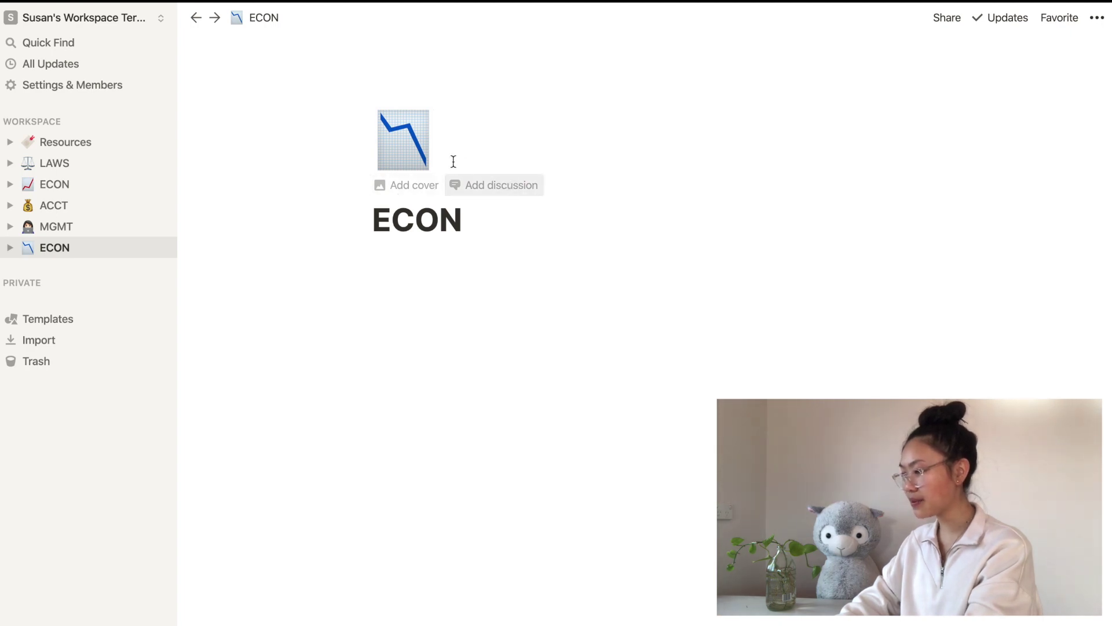
Add an Unsplash cover to ECON by searching 'econ' and choosing the laptop dashboard photo.
click(419, 186)
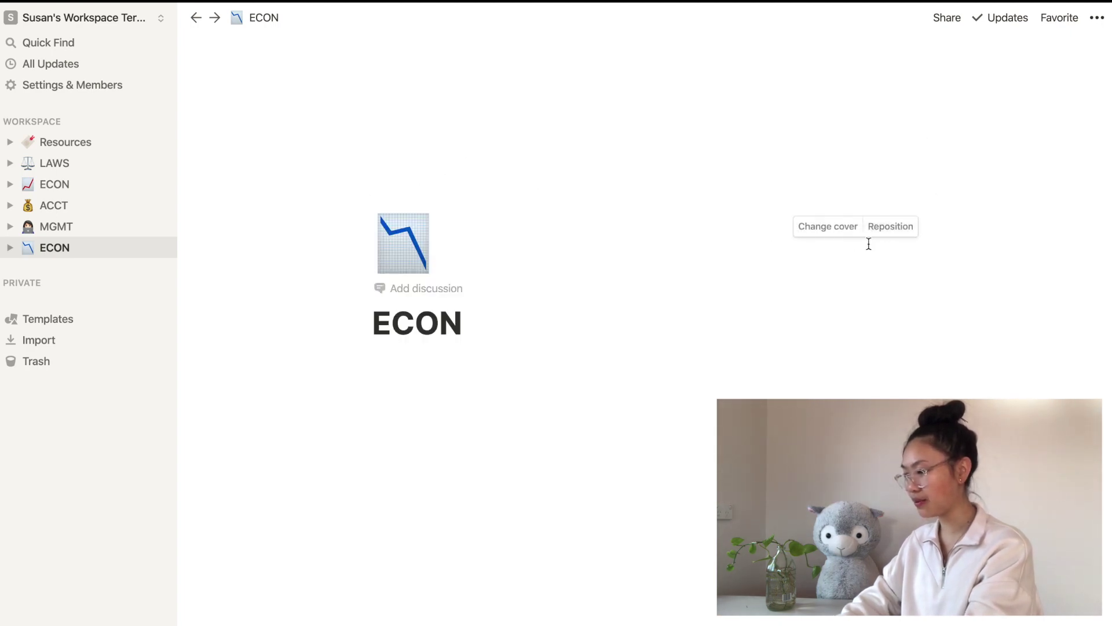
click(832, 232)
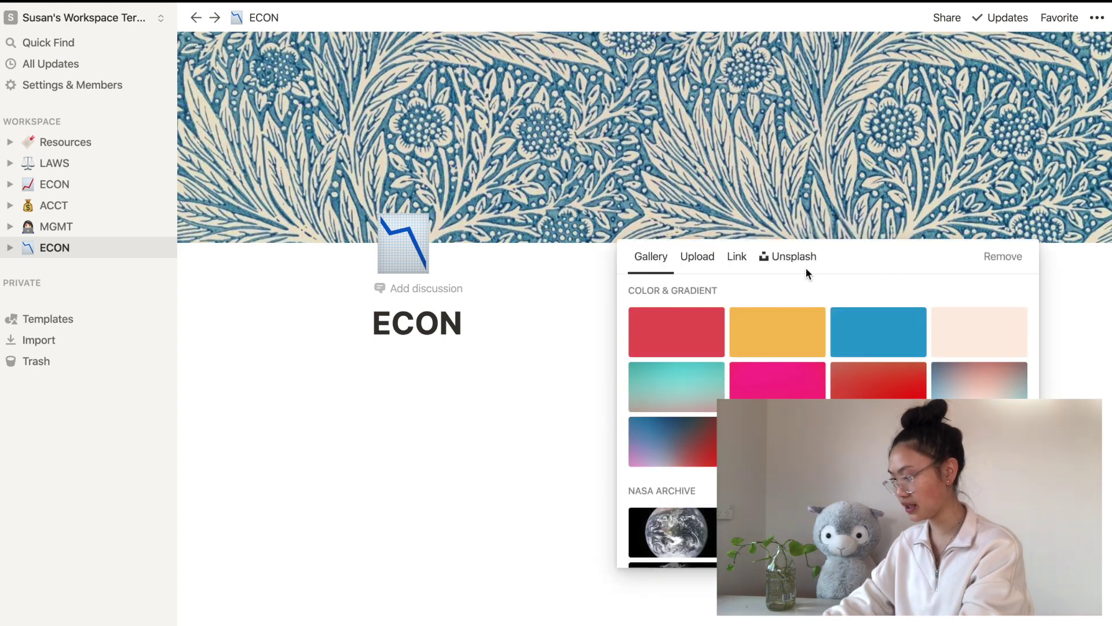
click(791, 259)
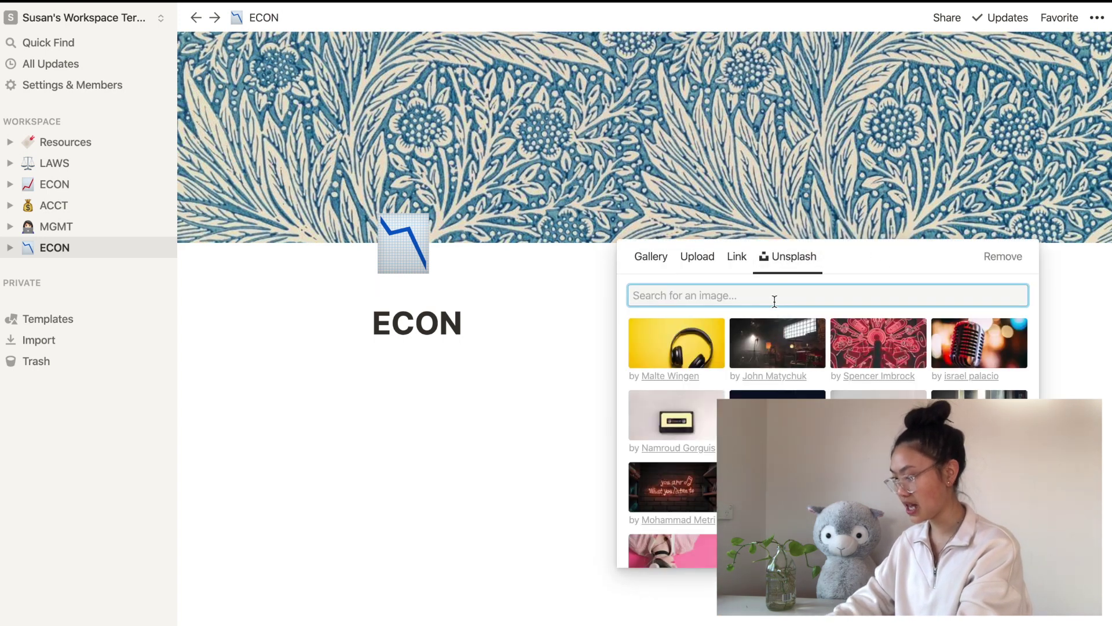
text(econom)
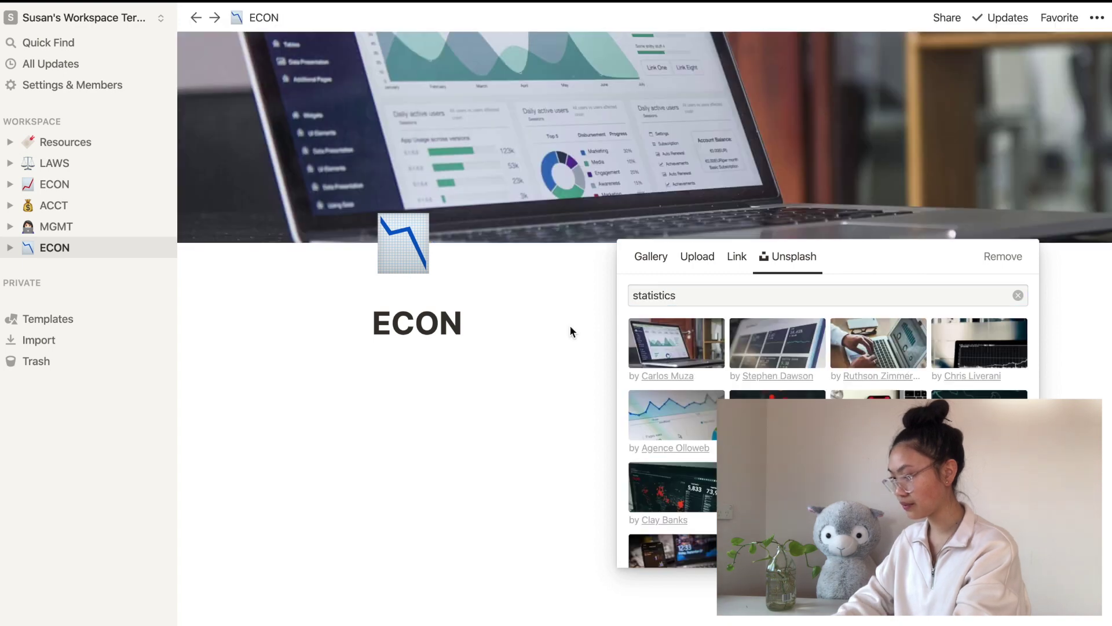
click(536, 373)
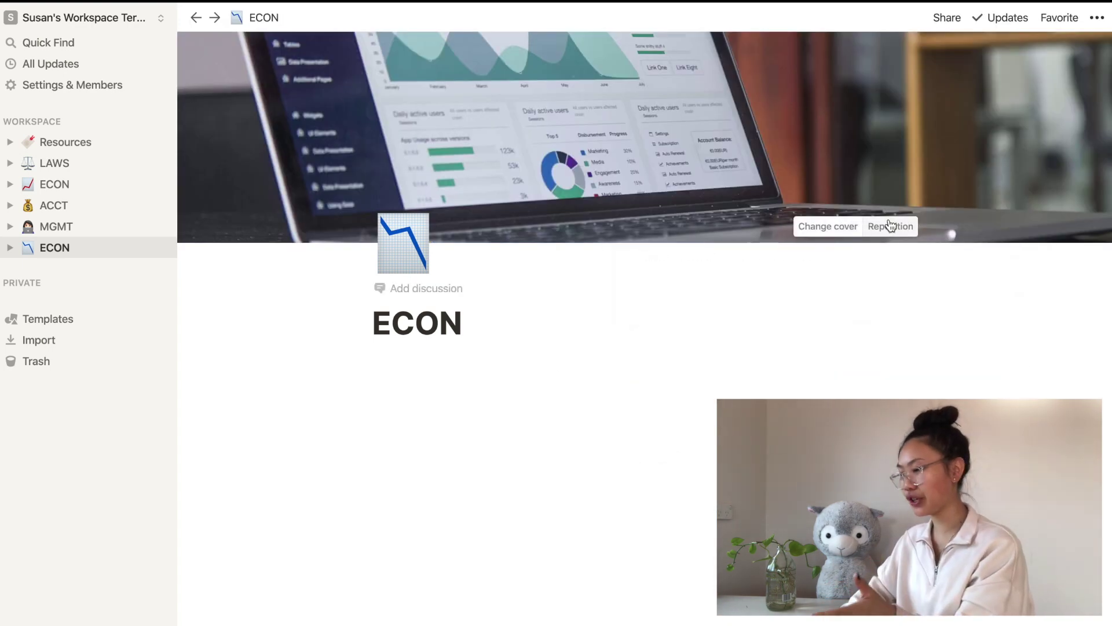
Reposition the cover image lower so the dashboard charts show, and save the position.
click(891, 226)
drag(868, 192, 784, 322)
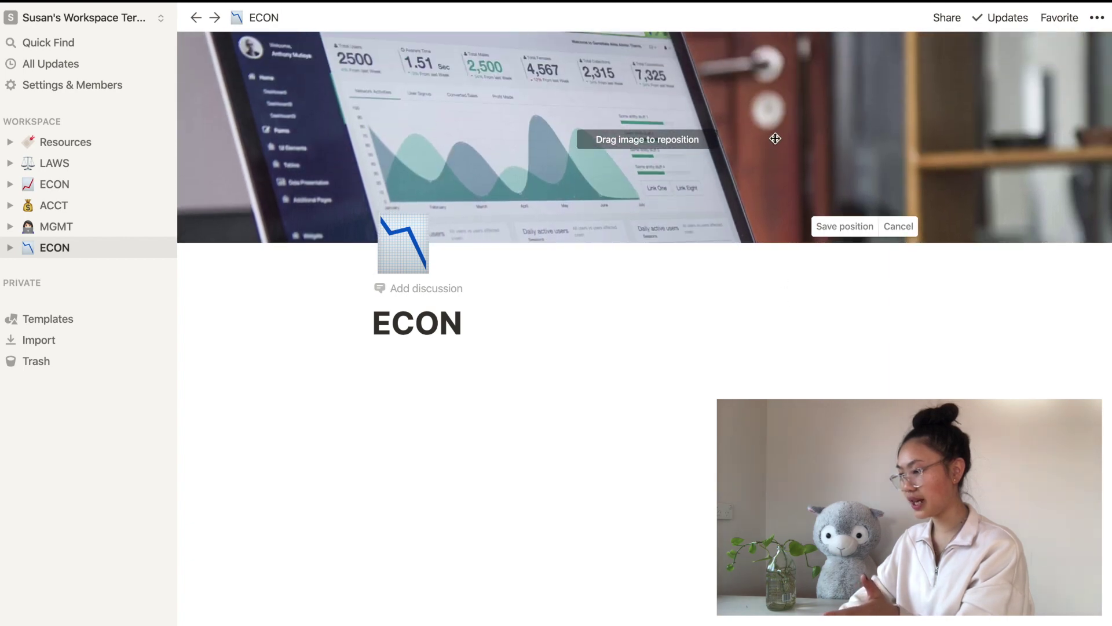
mouse_move(770, 107)
mouse_down()
mouse_move(767, 118)
mouse_move(760, 100)
mouse_up()
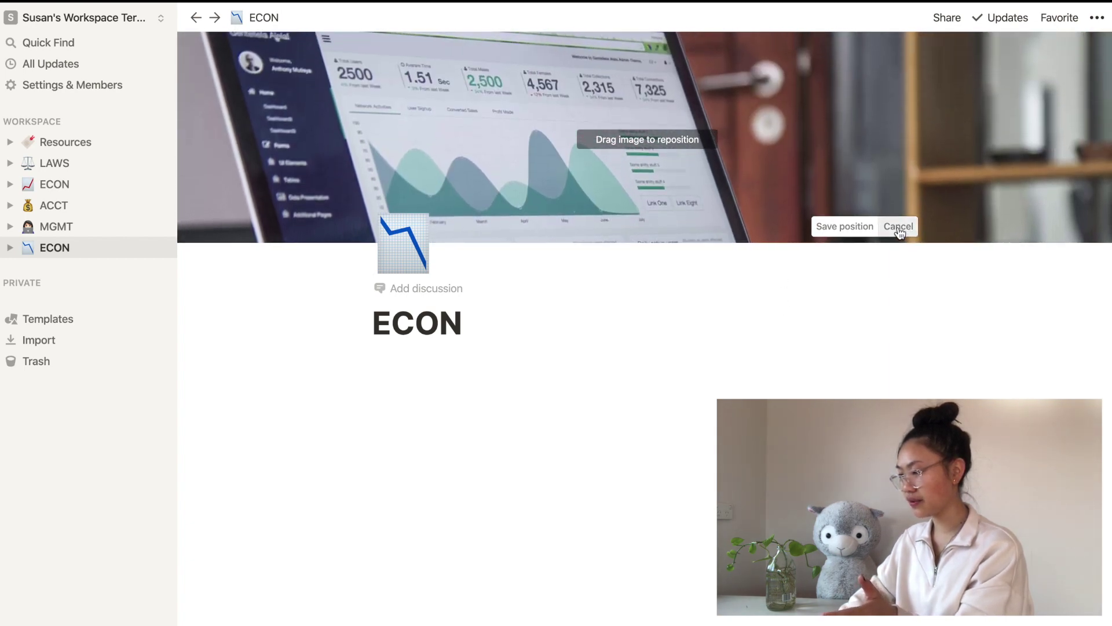
click(844, 226)
click(414, 363)
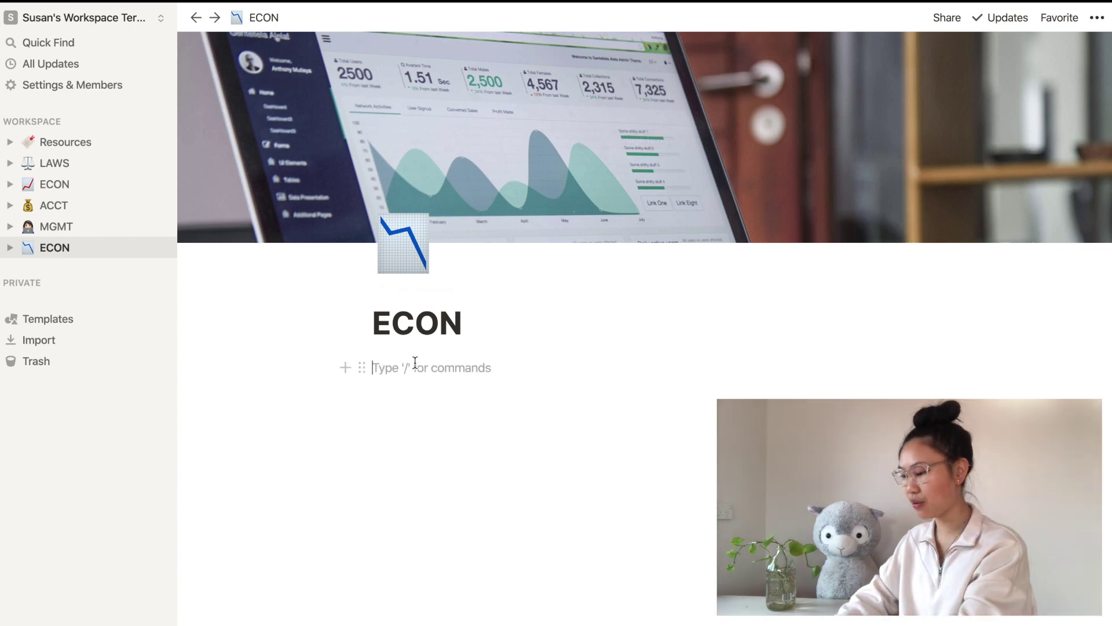
Turn a typed 'Assessments' line into a sub-page, open it, then return to ECON.
text(Assessments)
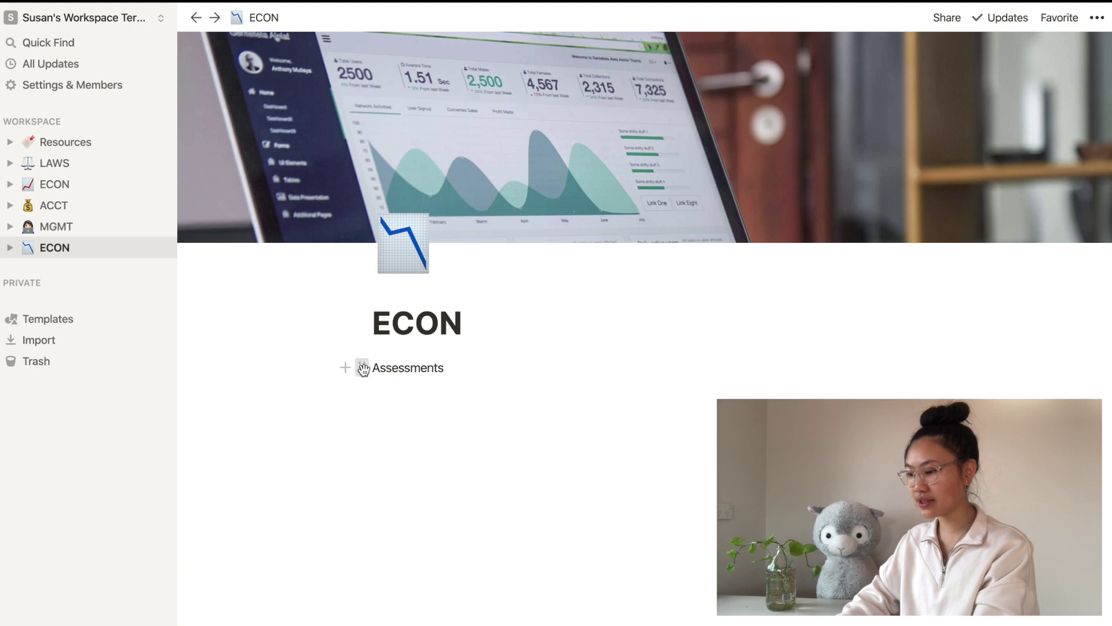
click(363, 368)
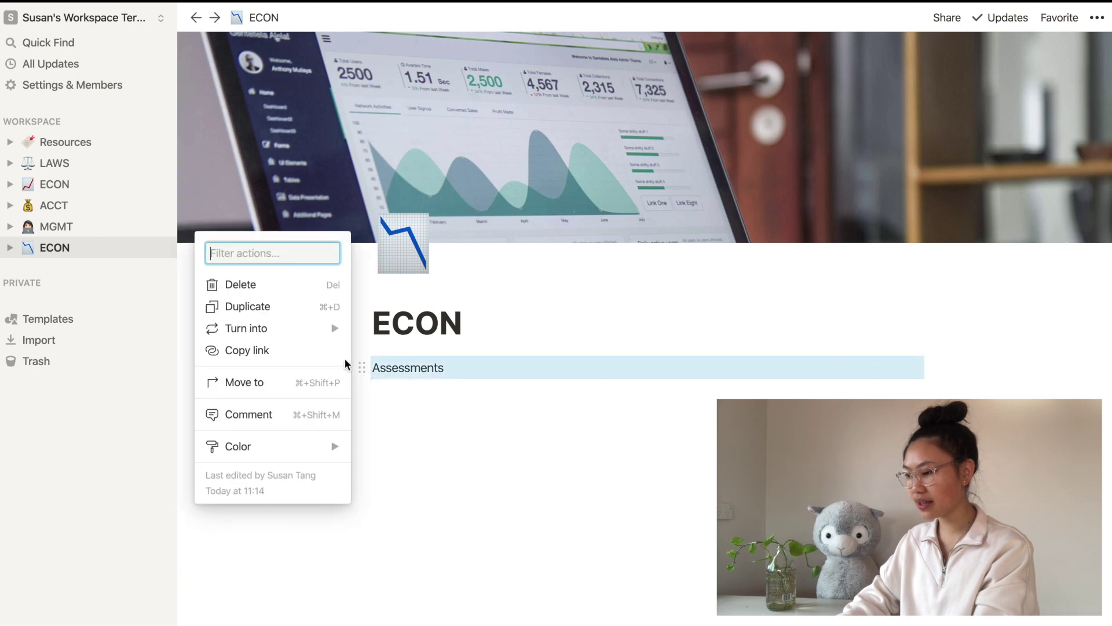
mouse_move(293, 335)
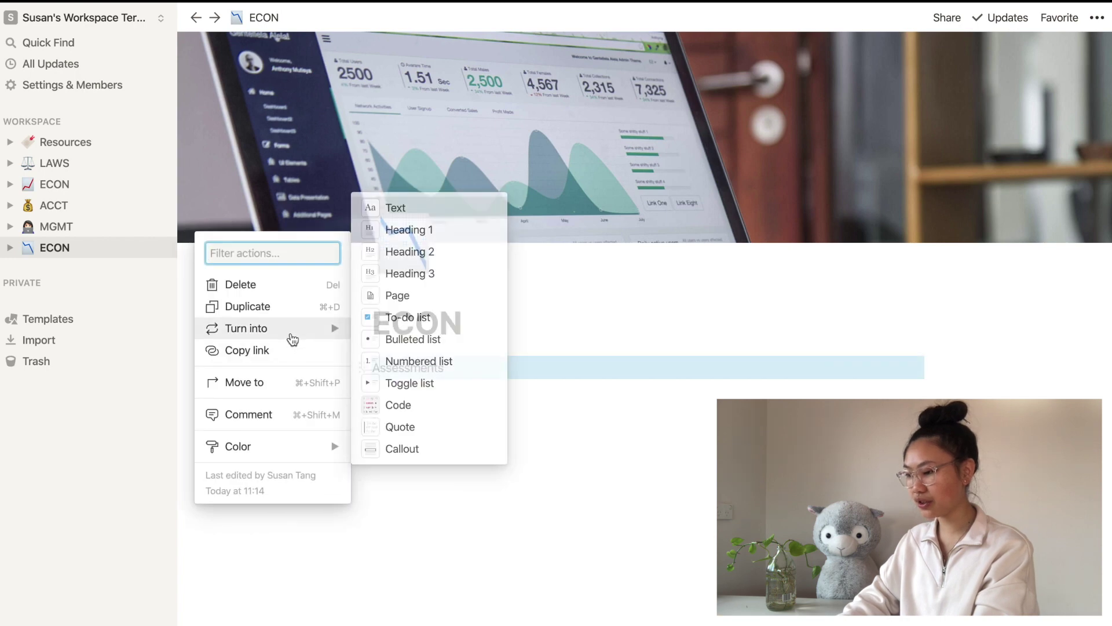
click(402, 294)
click(449, 369)
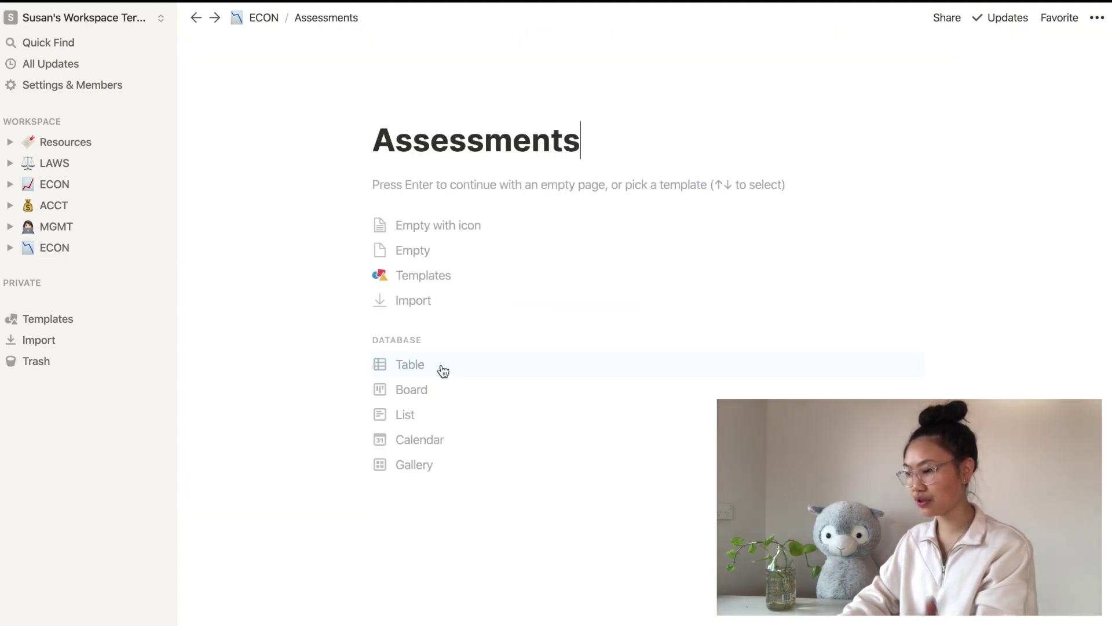
key(Down)
key(Down)
key(Down)
key(Down)
key(Down)
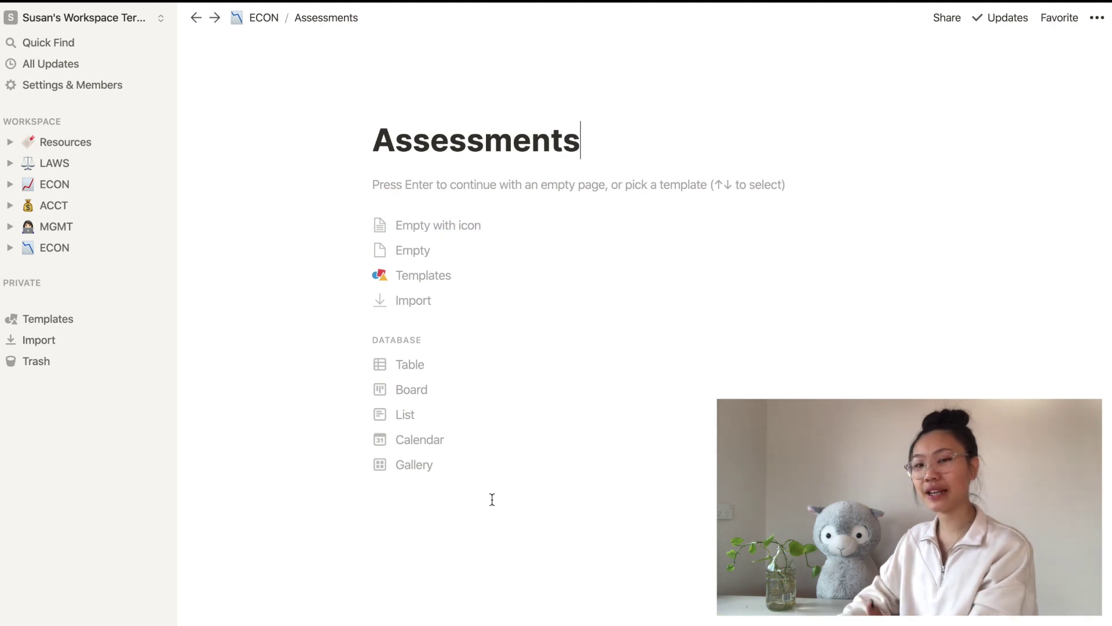
click(259, 24)
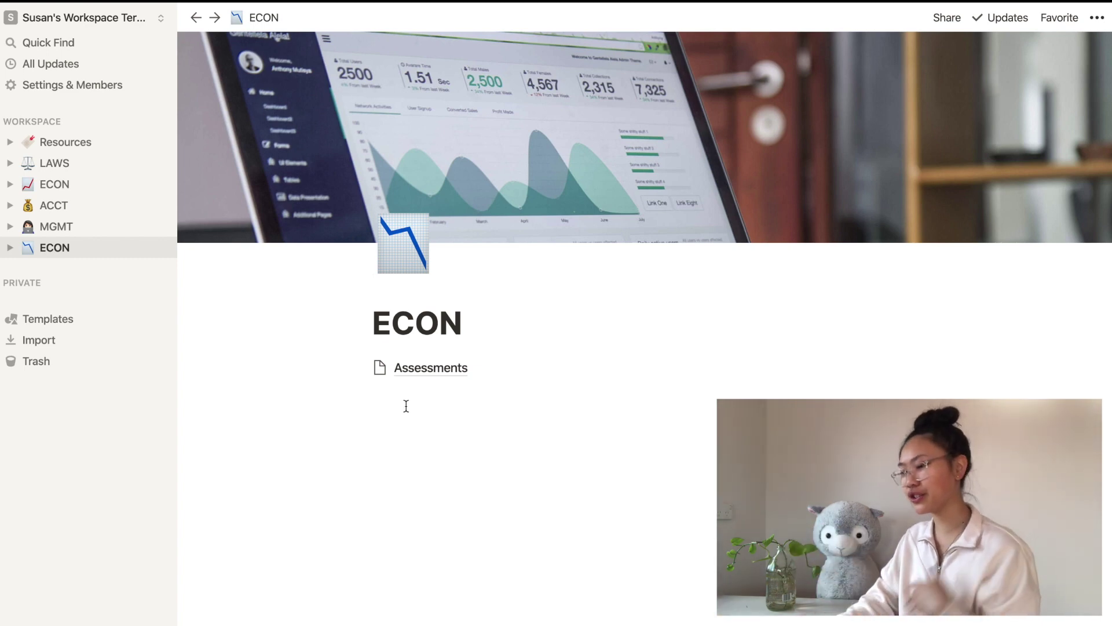
Set the Assessments sub-page icon to the 📝 memo emoji and open the sub-page.
click(380, 367)
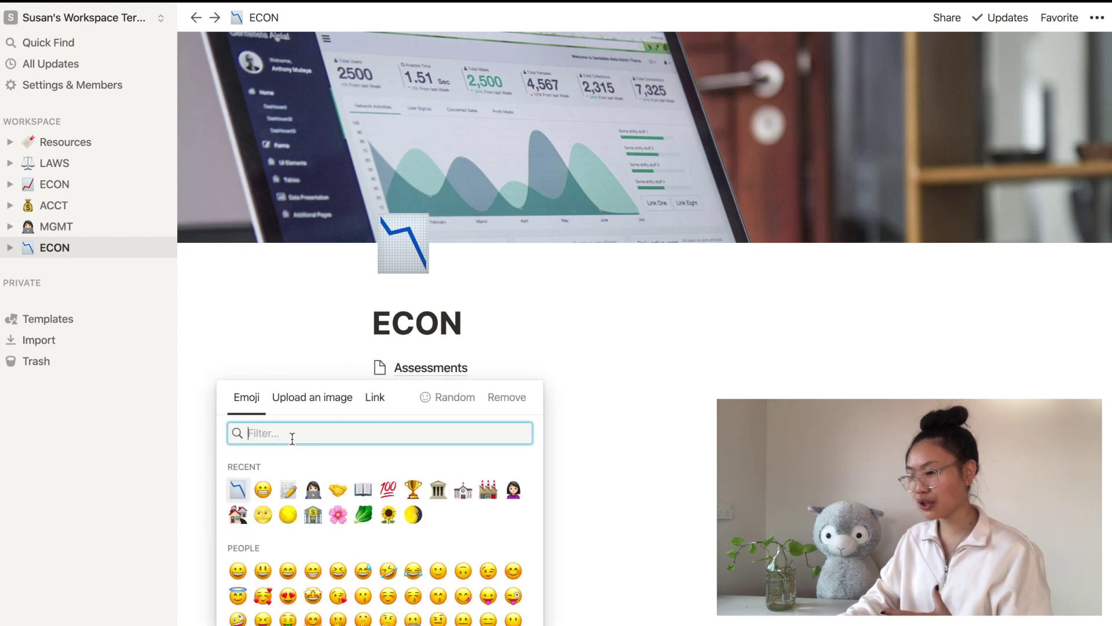
click(288, 489)
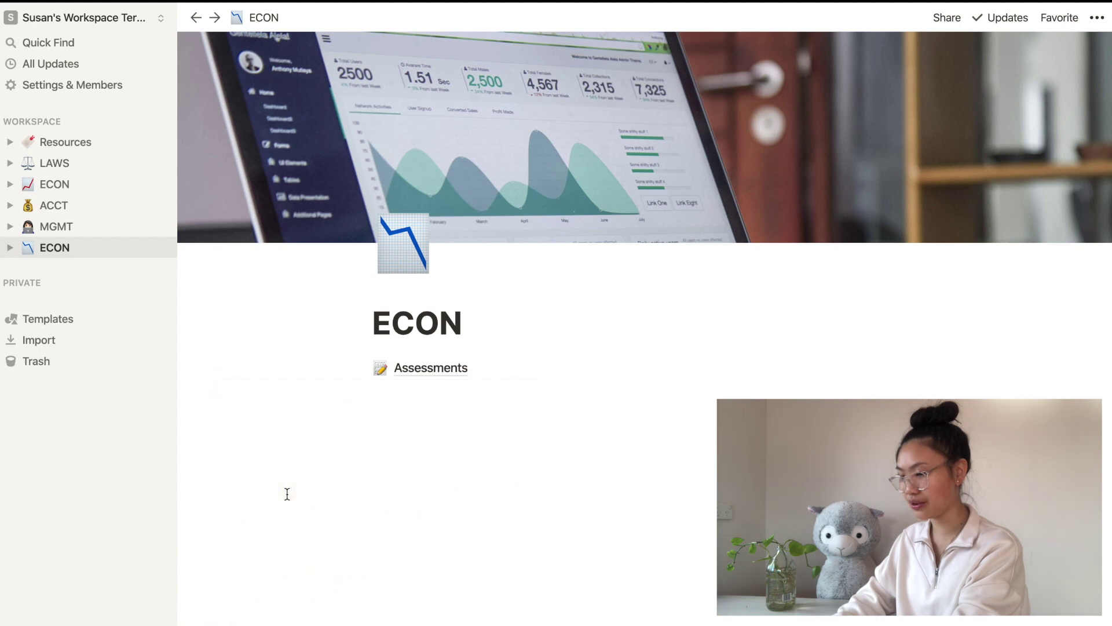
click(430, 371)
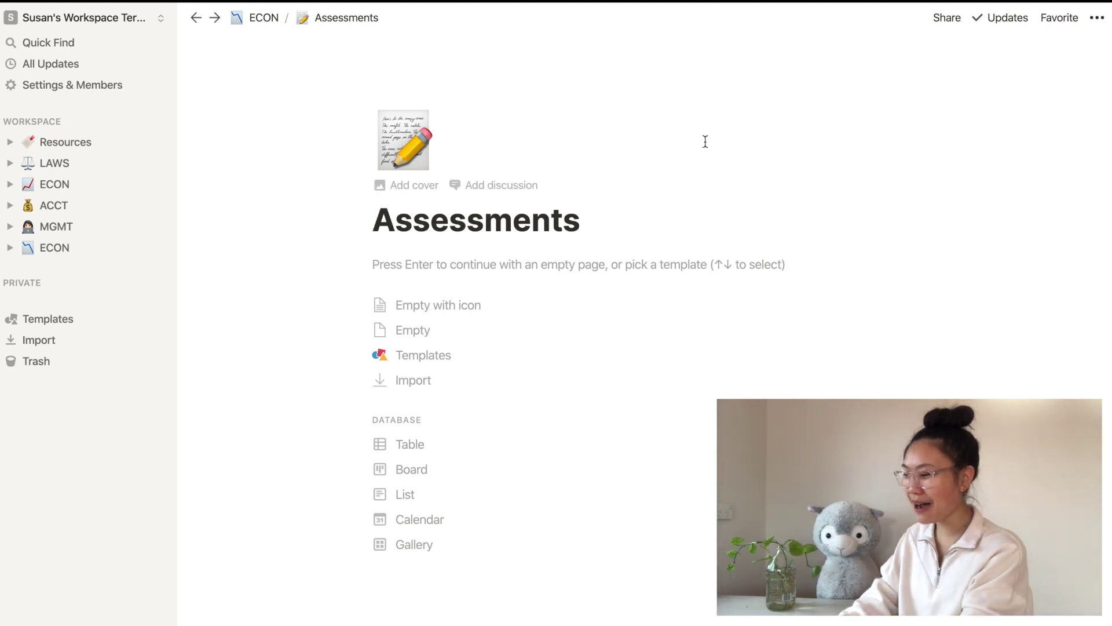
Insert a breadcrumb under the Assessments title with /breadcrumb, then clear the test text below it.
text(/bread)
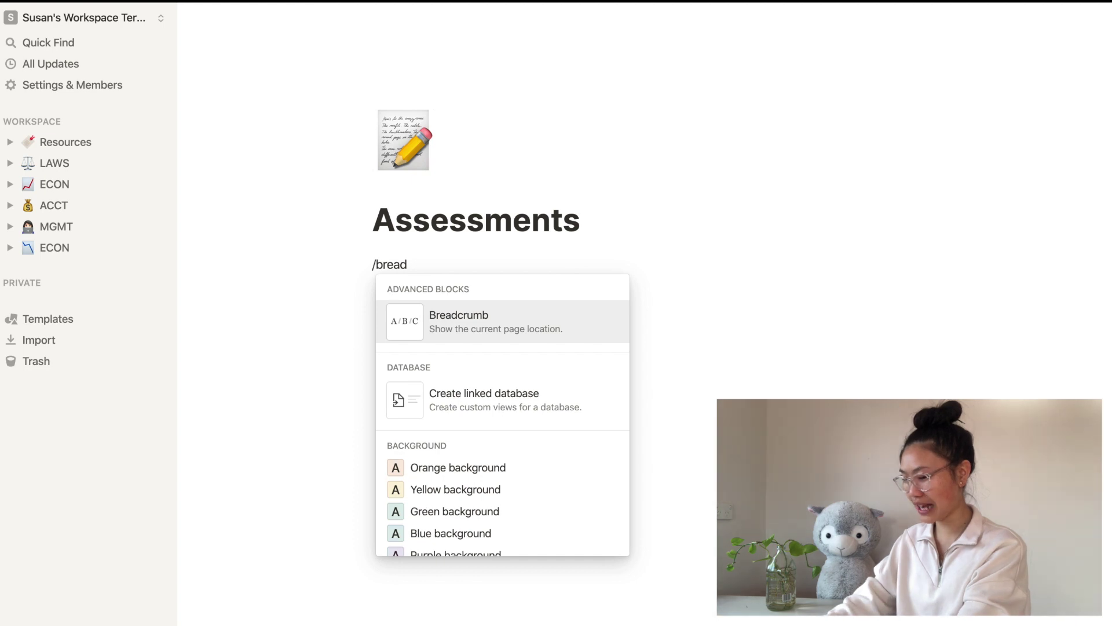
key(Return)
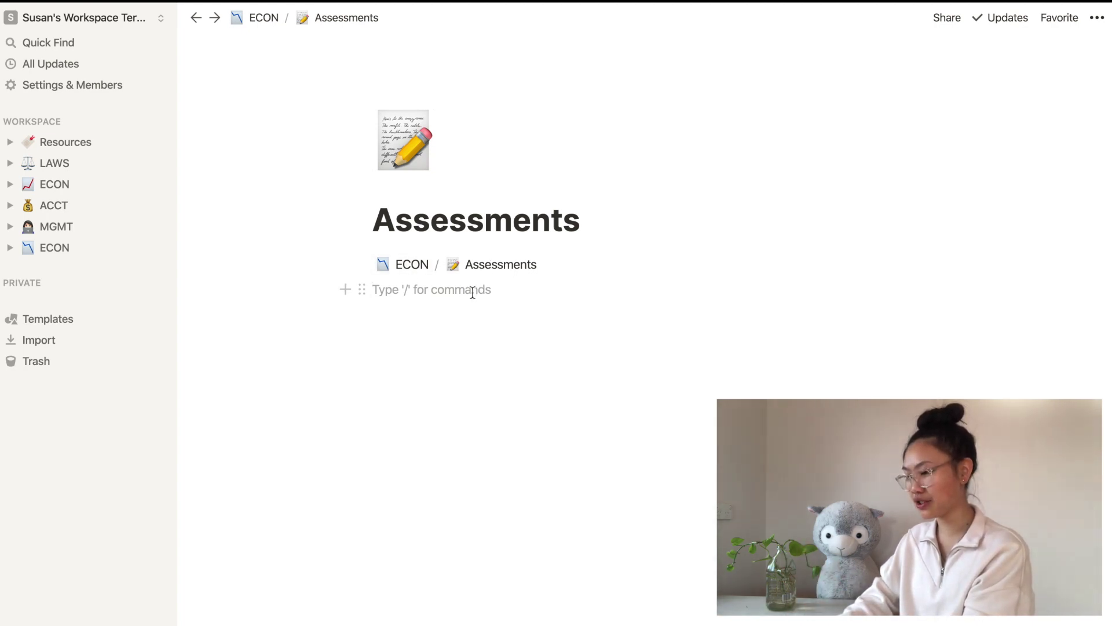
text(jefneqw;t)
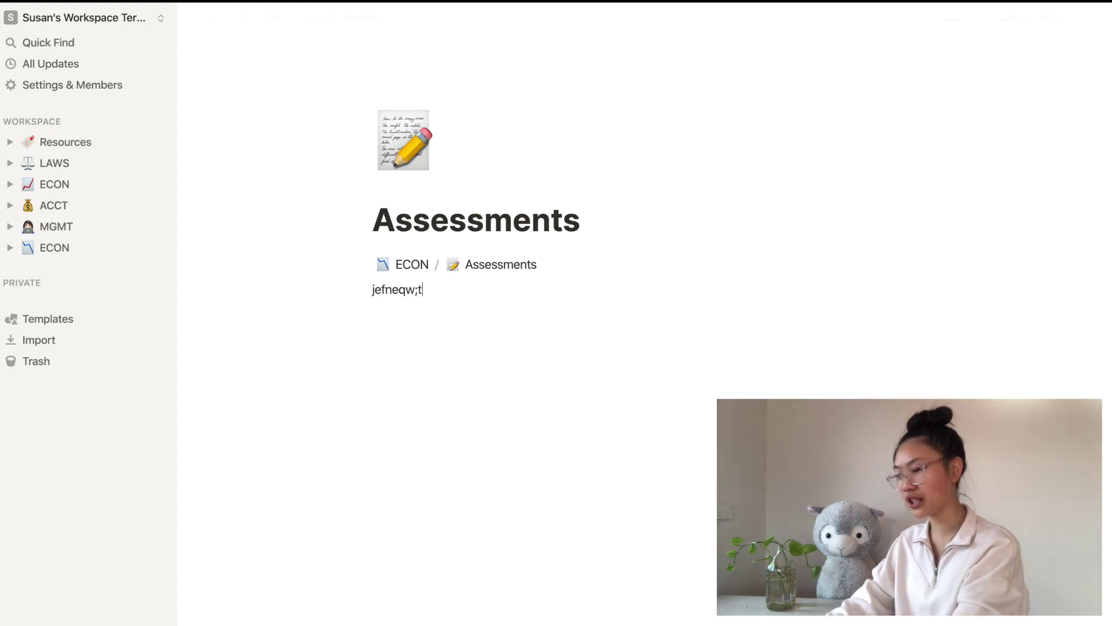
key(BackSpace)
key(BackSpace)
key(BackSpace)
text(*)
key(Return)
key(BackSpace)
key(BackSpace)
Try out a to-do checkbox and a toggle list containing 'eg4'.
text(/)
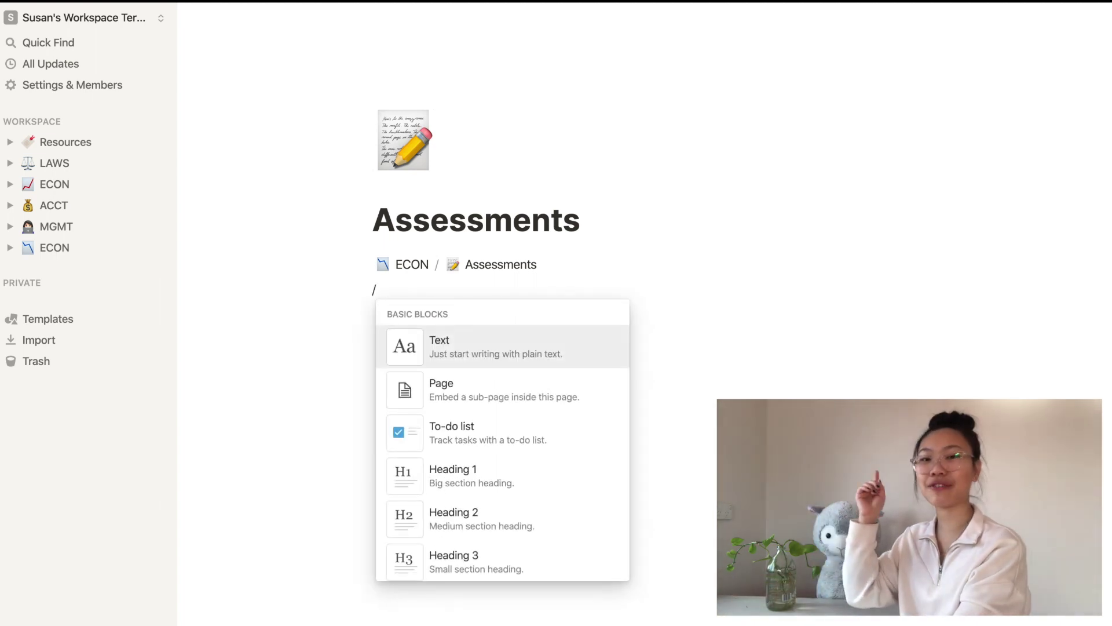
text(to)
key(Return)
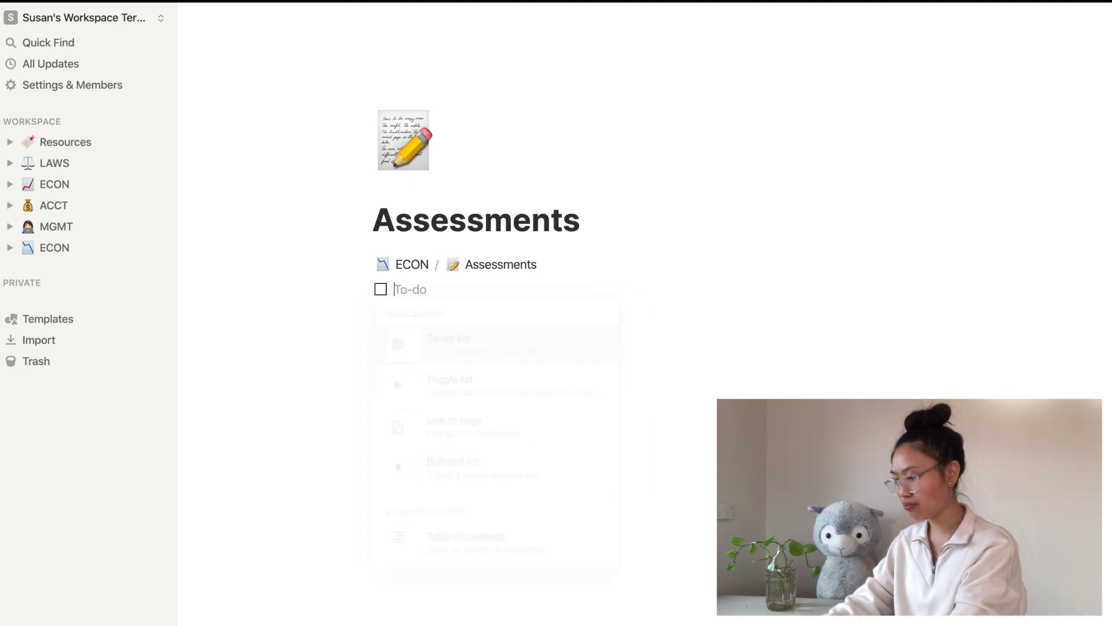
key(Return)
key(BackSpace)
text(/tog)
key(Return)
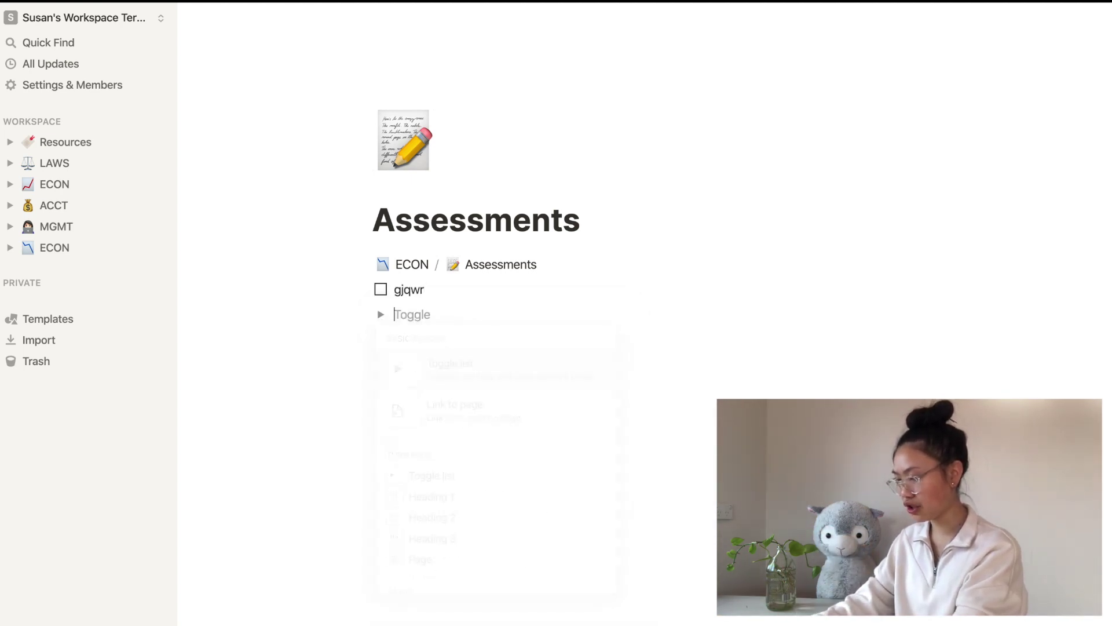
text(eg4)
key(Return)
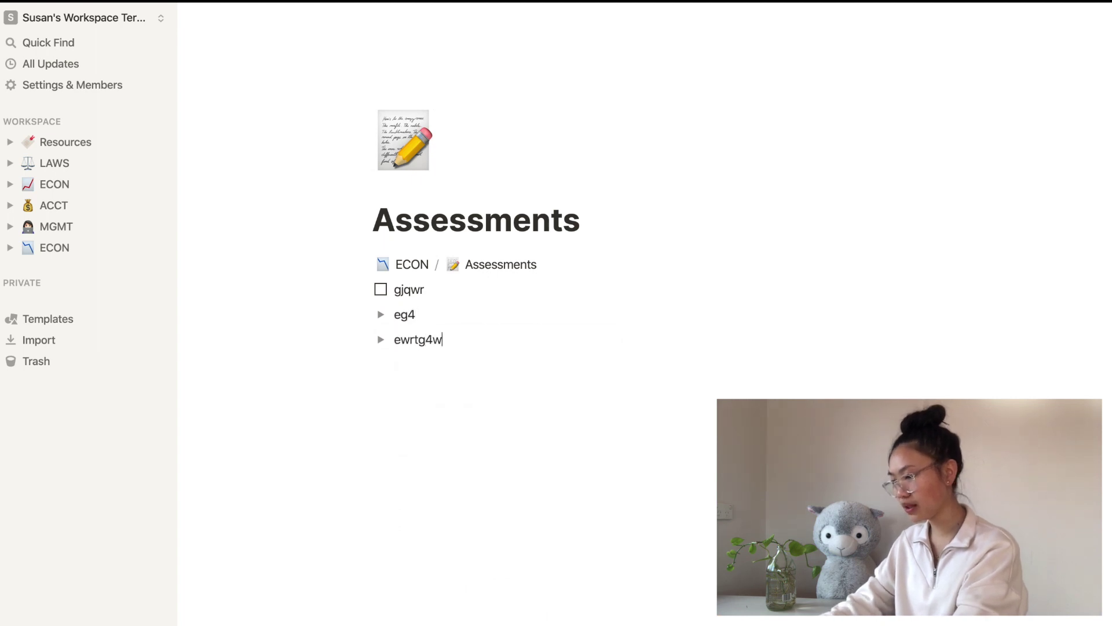
Expand and collapse the eg4 toggle, then delete all practice blocks below the breadcrumb.
click(381, 315)
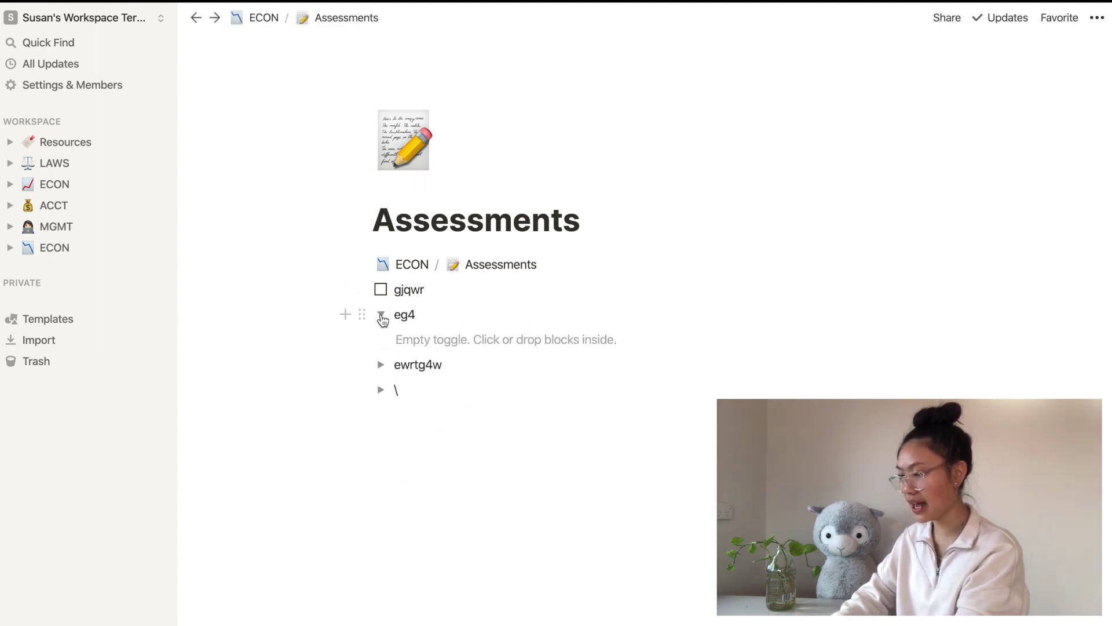
click(454, 337)
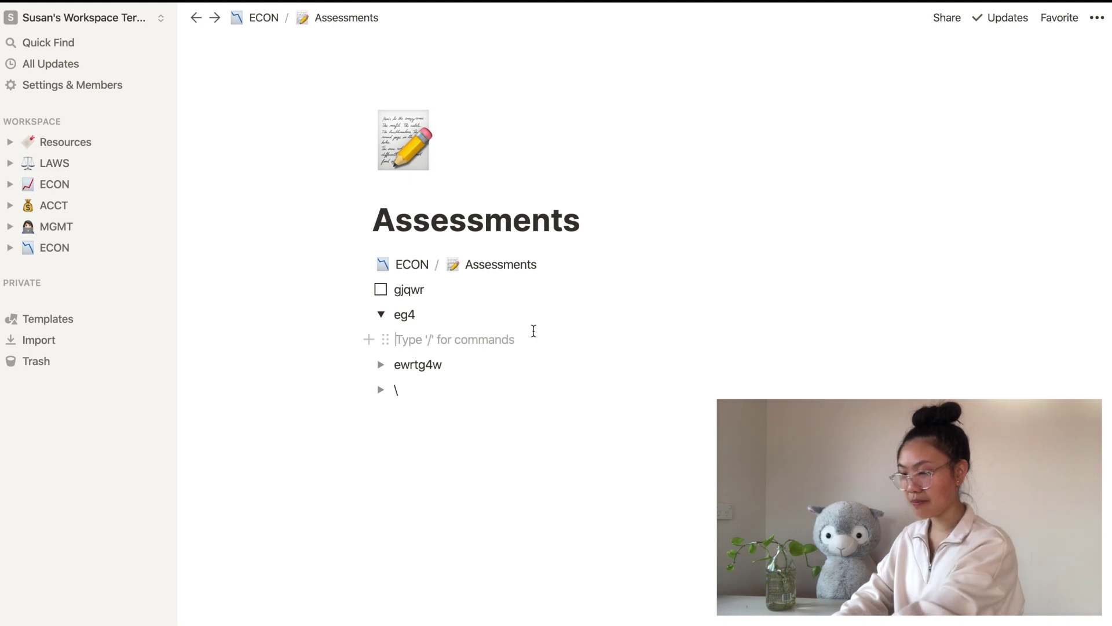
click(381, 315)
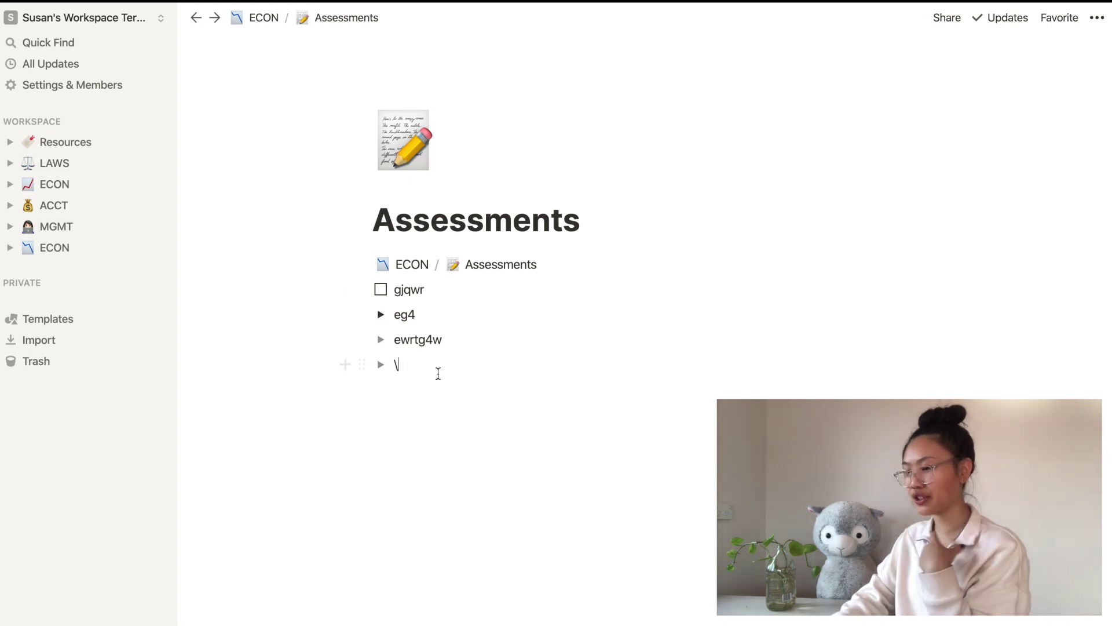
drag(438, 373, 422, 283)
key(BackSpace)
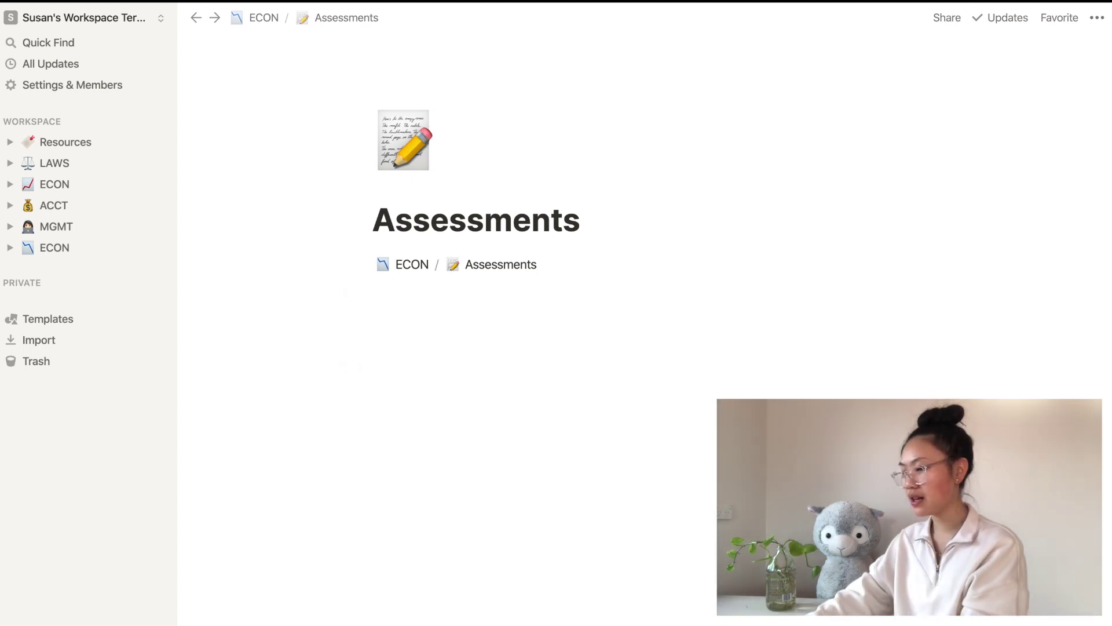
Attach 'Screen Shot 2020-05-19 at 2.39.37 pm.png' below the breadcrumb as a file block.
click(421, 284)
text(/)
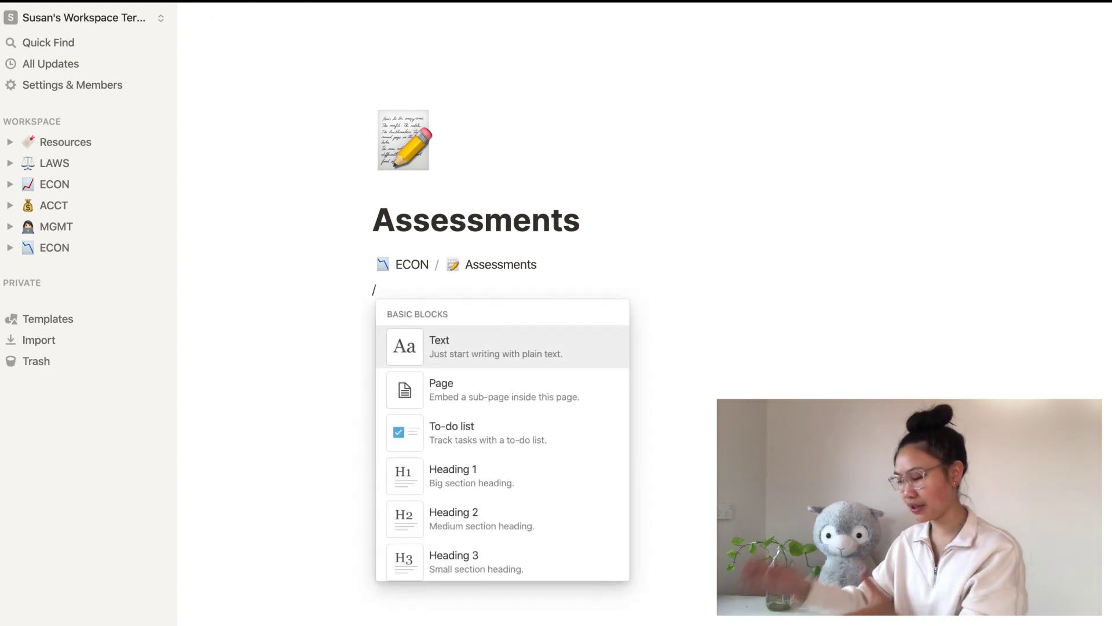
text(file)
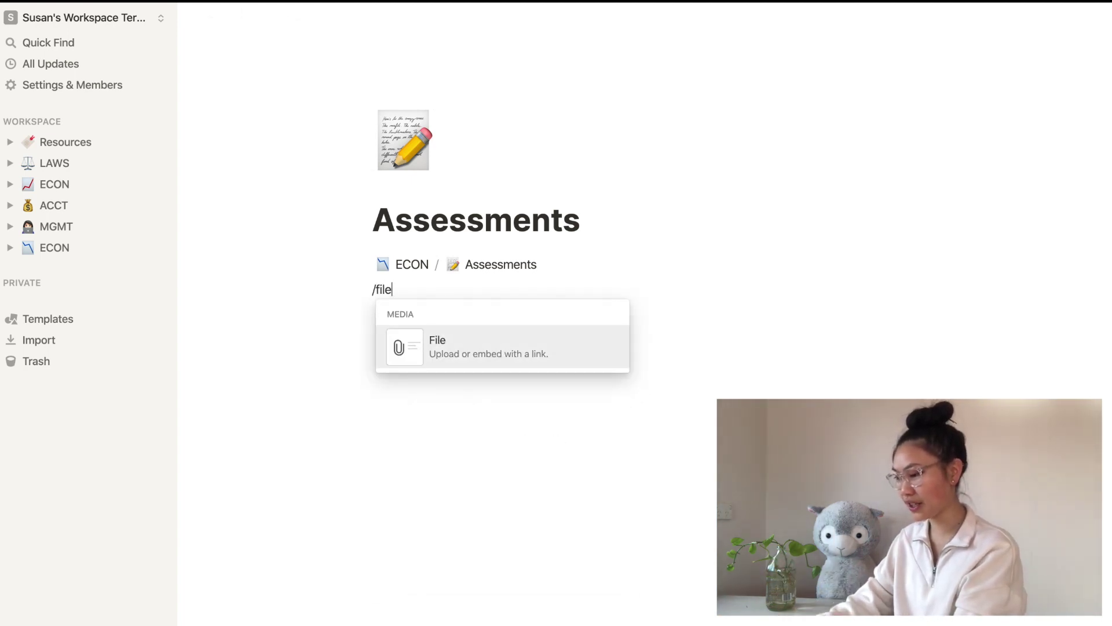
key(Return)
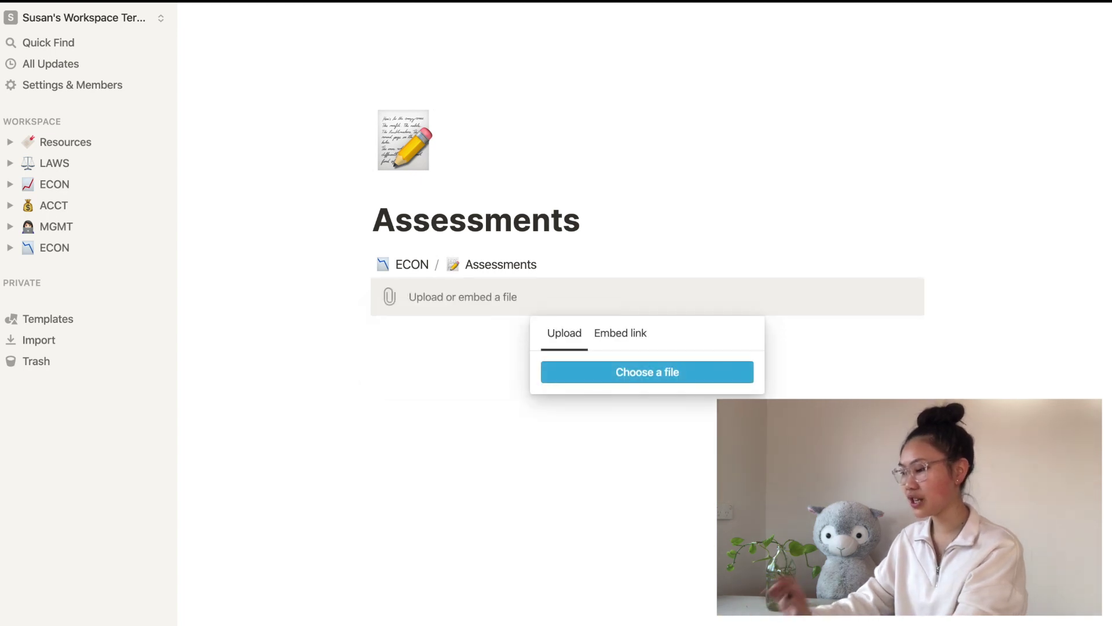
click(691, 373)
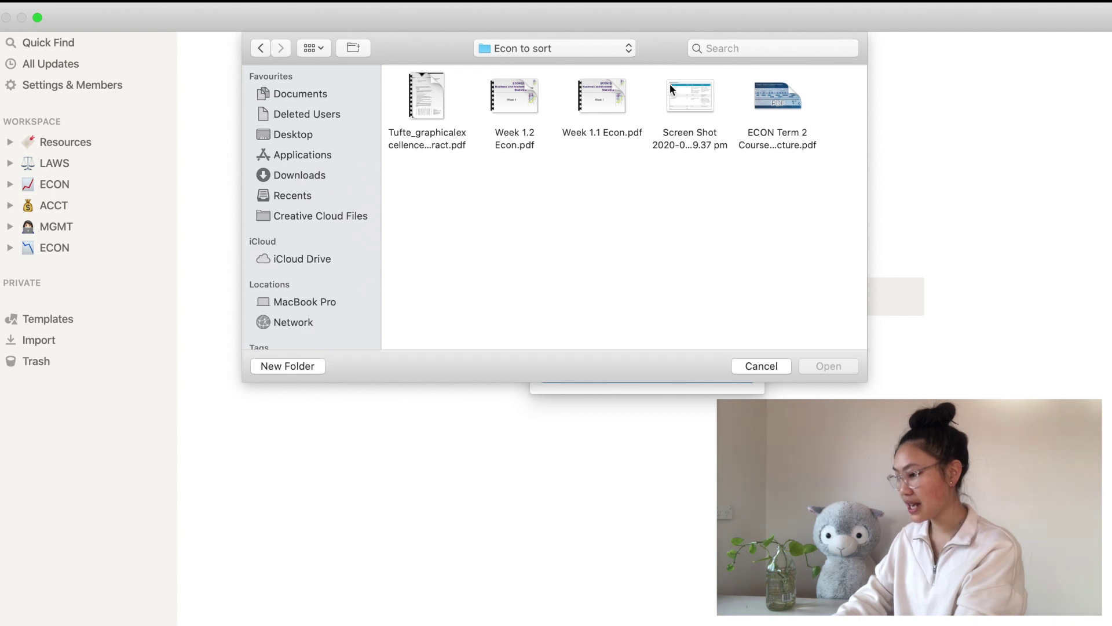
click(689, 92)
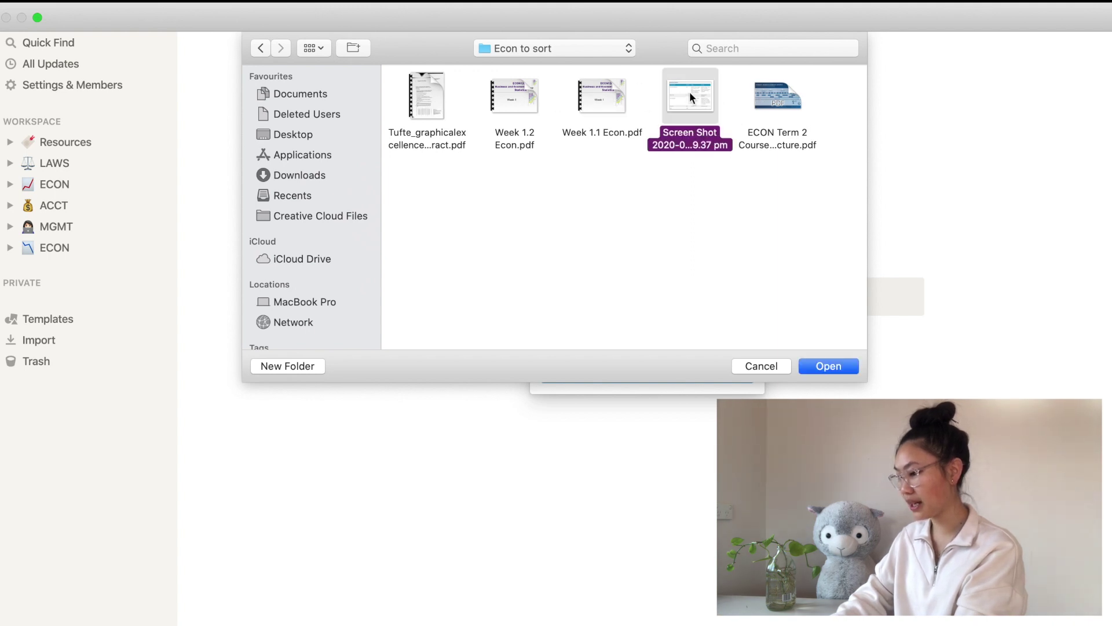
click(847, 366)
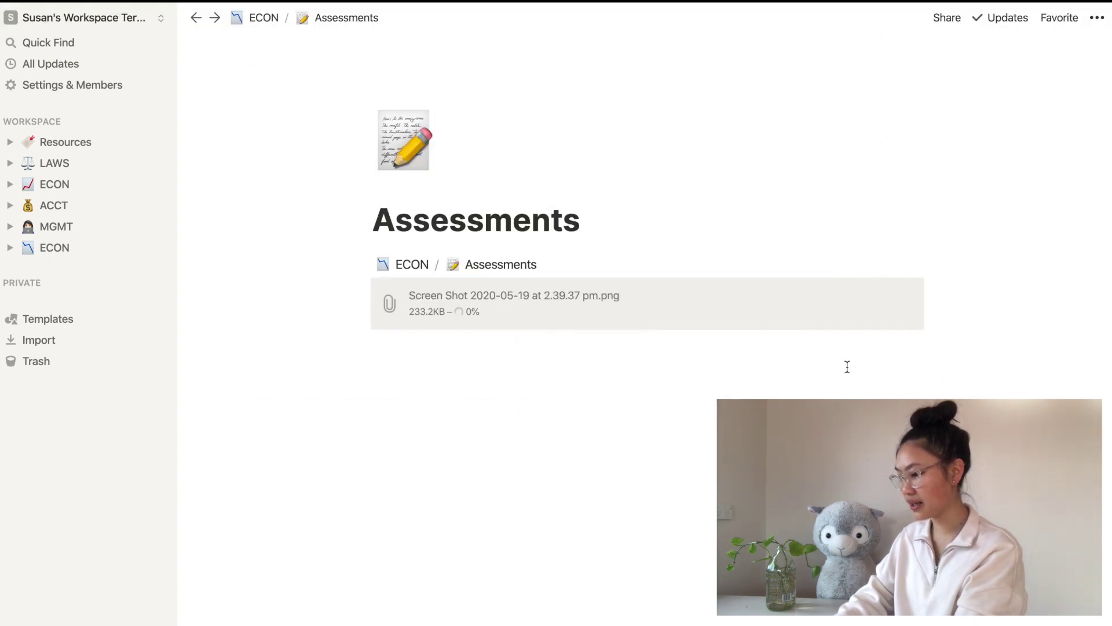
Insert an empty Embed block below the attached file using /e.
click(511, 416)
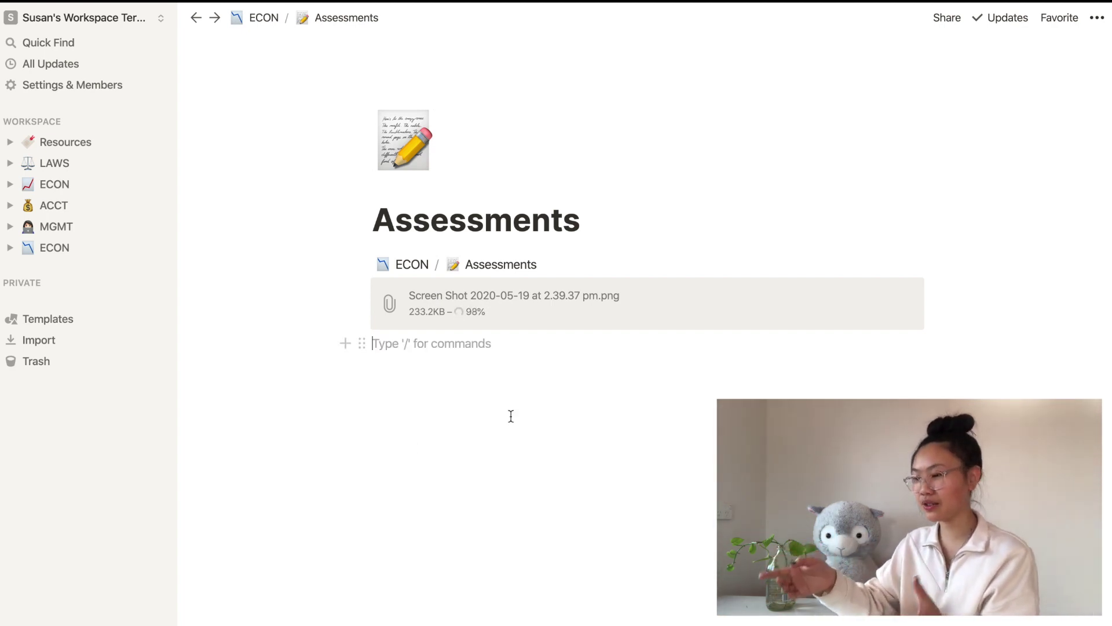
text(/e)
click(617, 409)
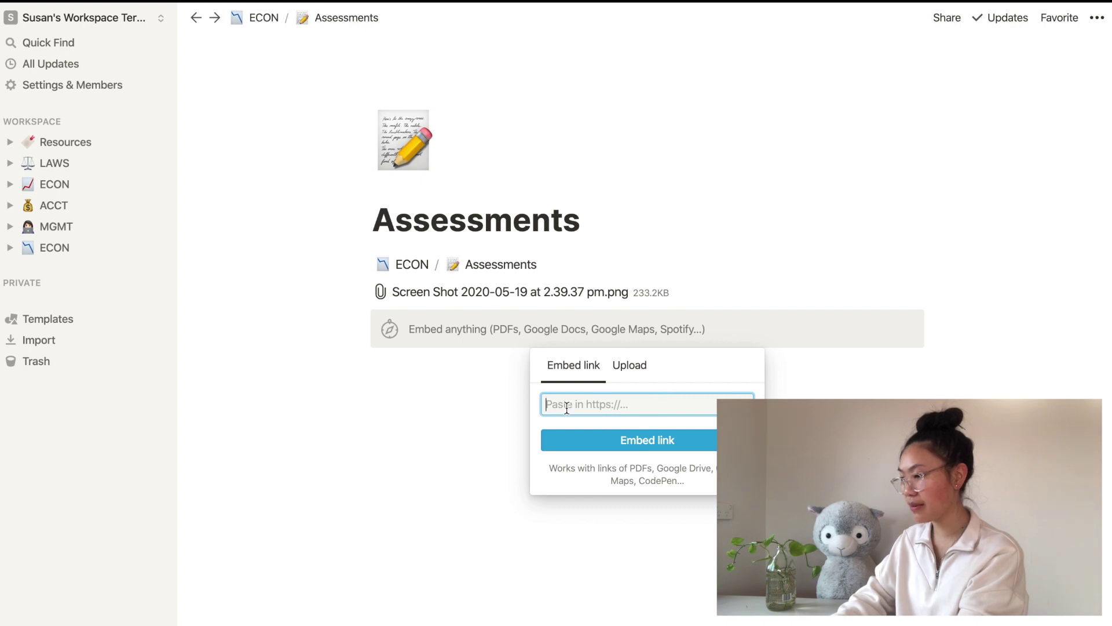
Upload the screenshot into the embed block so the assessment table image appears.
click(641, 369)
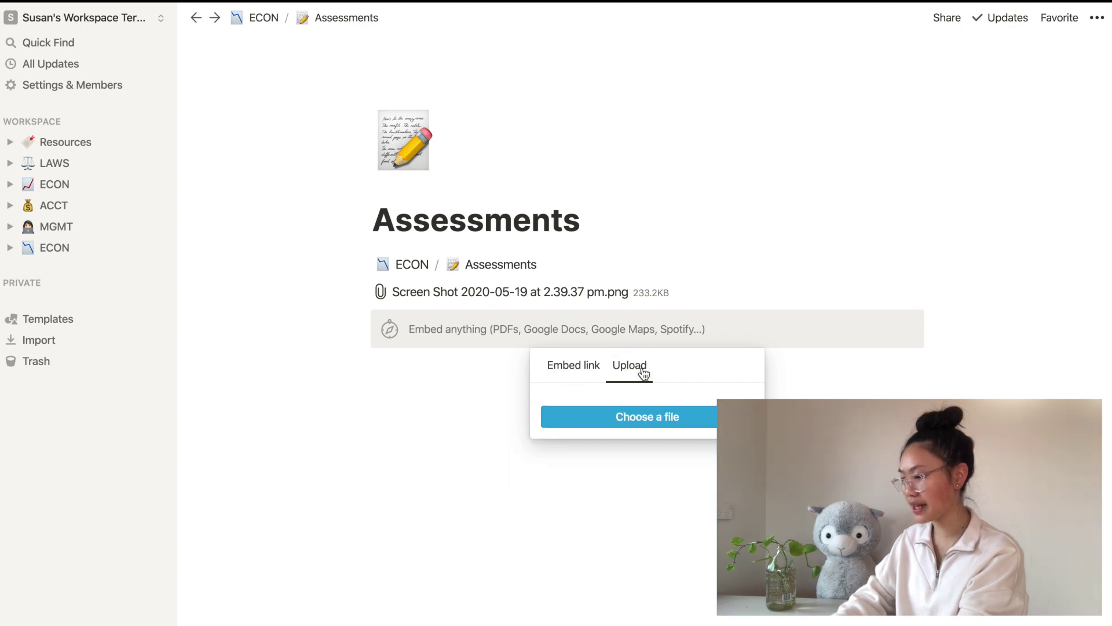
click(661, 416)
click(692, 94)
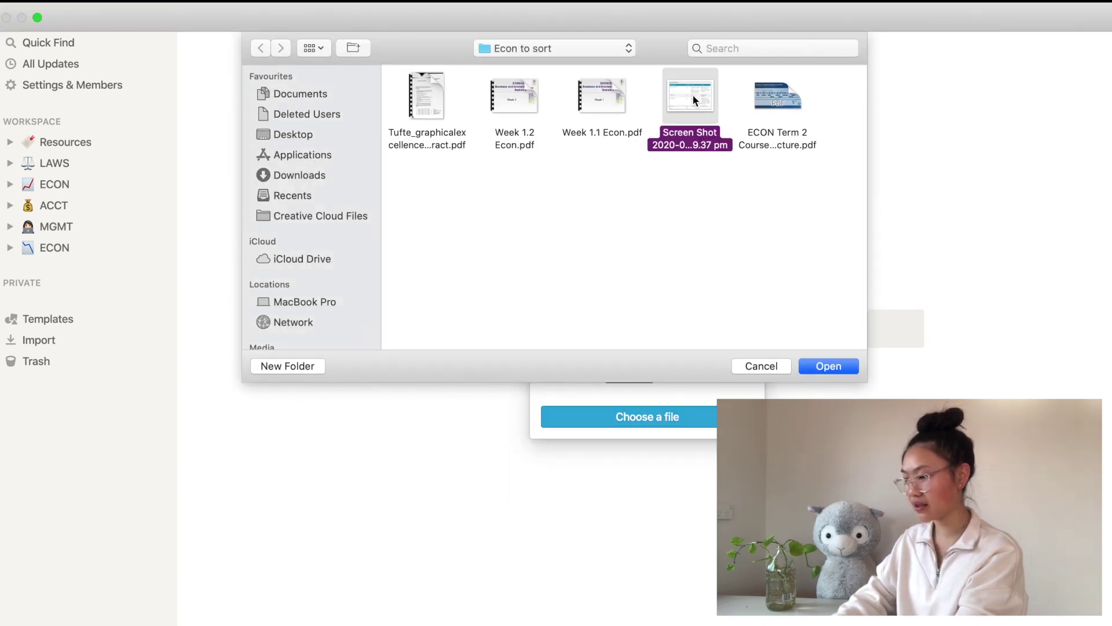
click(830, 366)
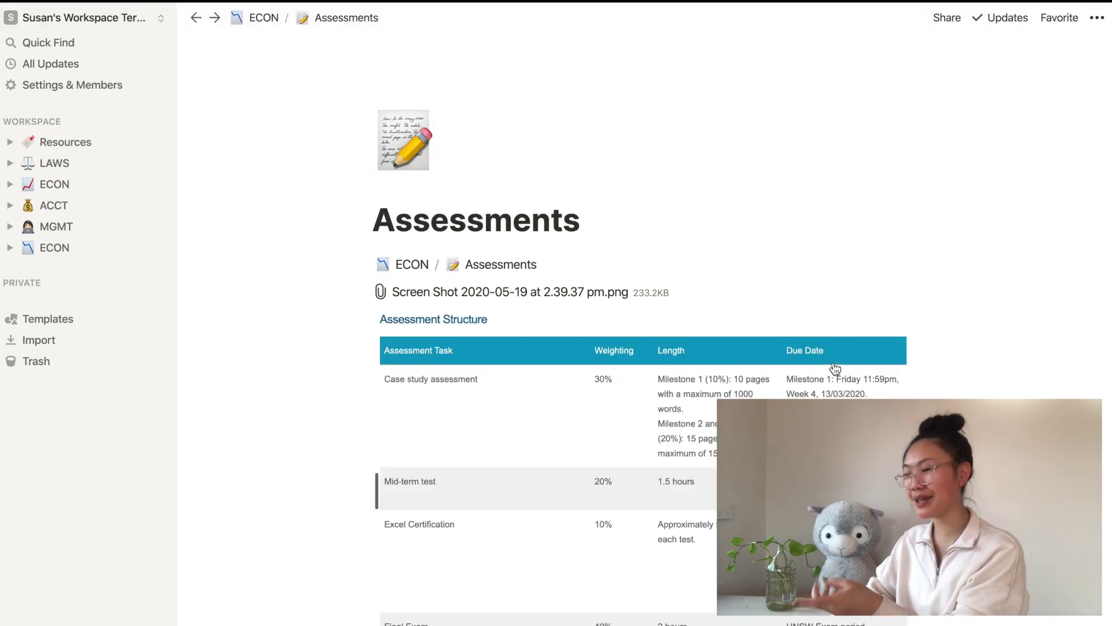
Delete the embedded screenshot image, keeping only the attached file.
scroll(623, 614, down, 3)
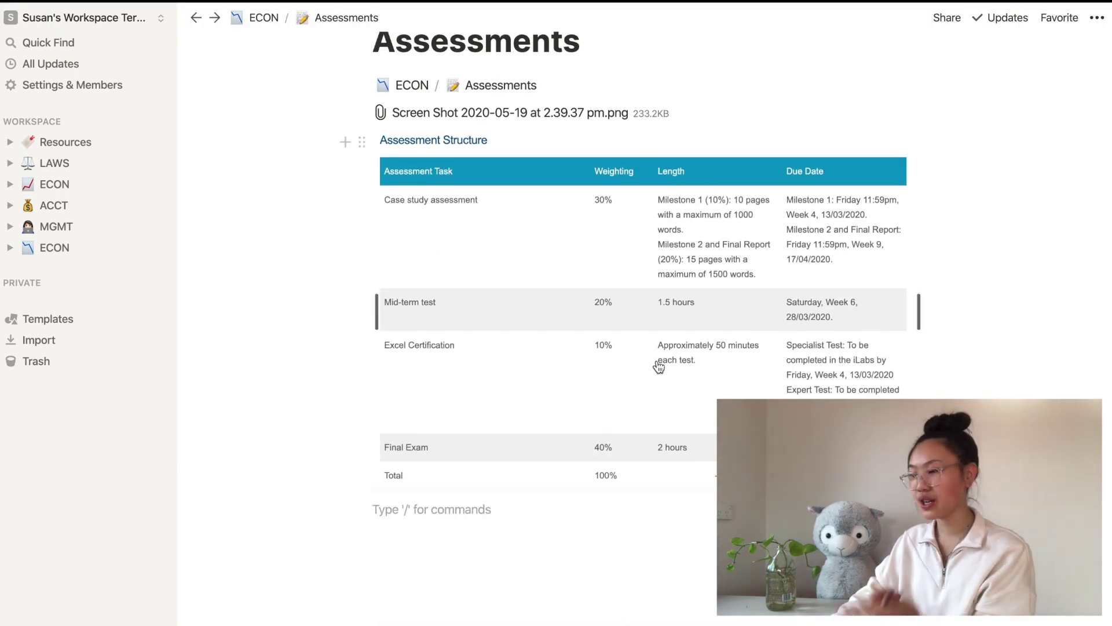
scroll(666, 321, down, 1)
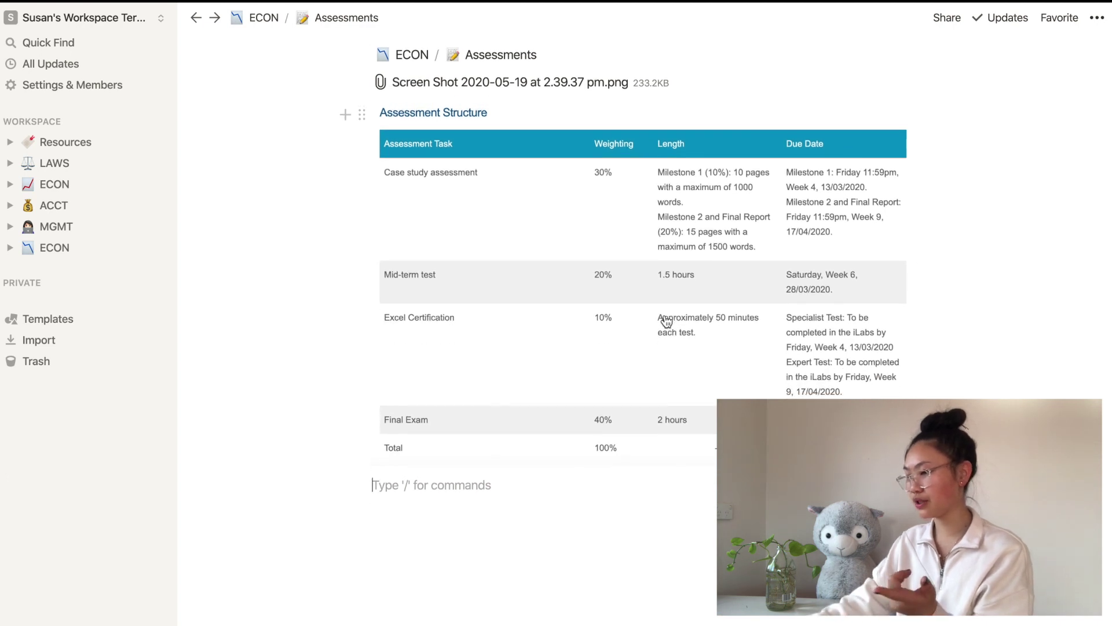
click(737, 286)
key(BackSpace)
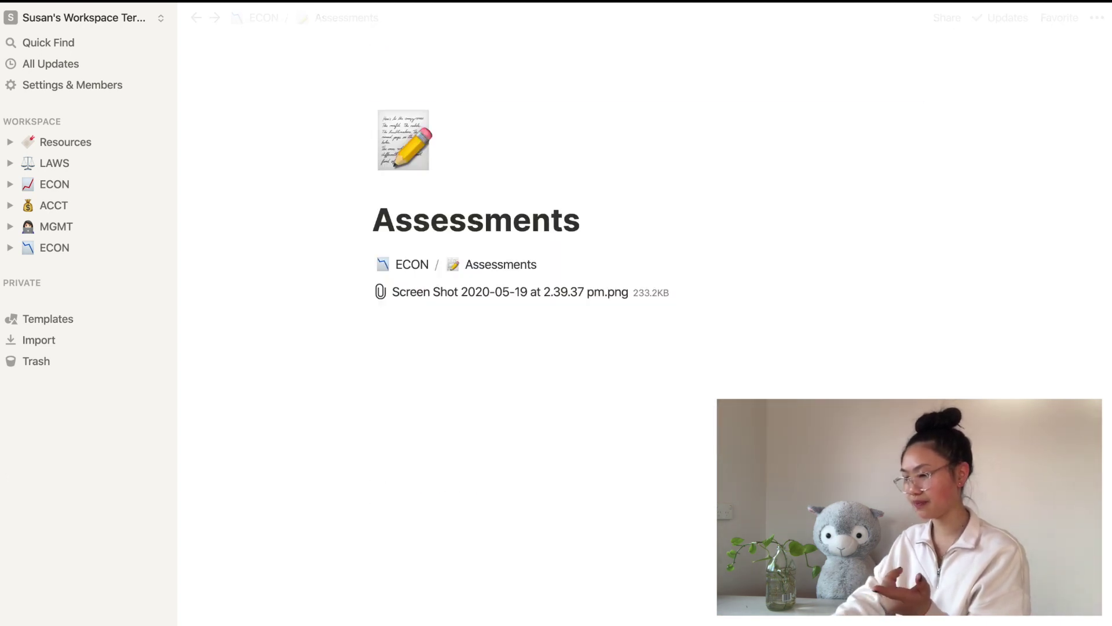
Add a 'Term 1' Heading 2 below the screenshot file, with a short text line under it.
click(546, 342)
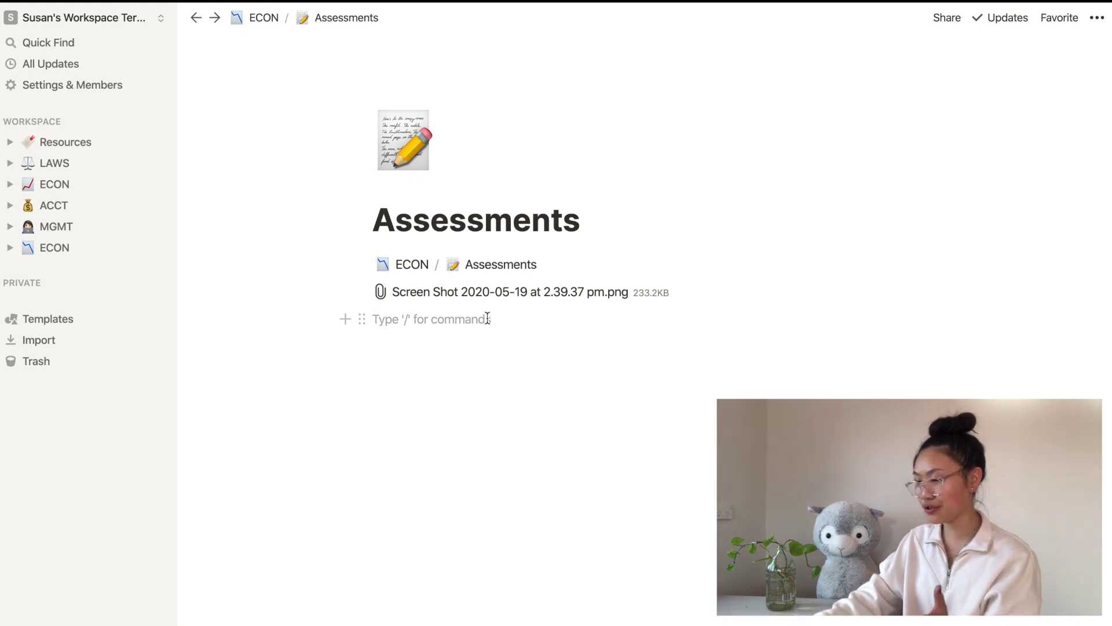
key(Return)
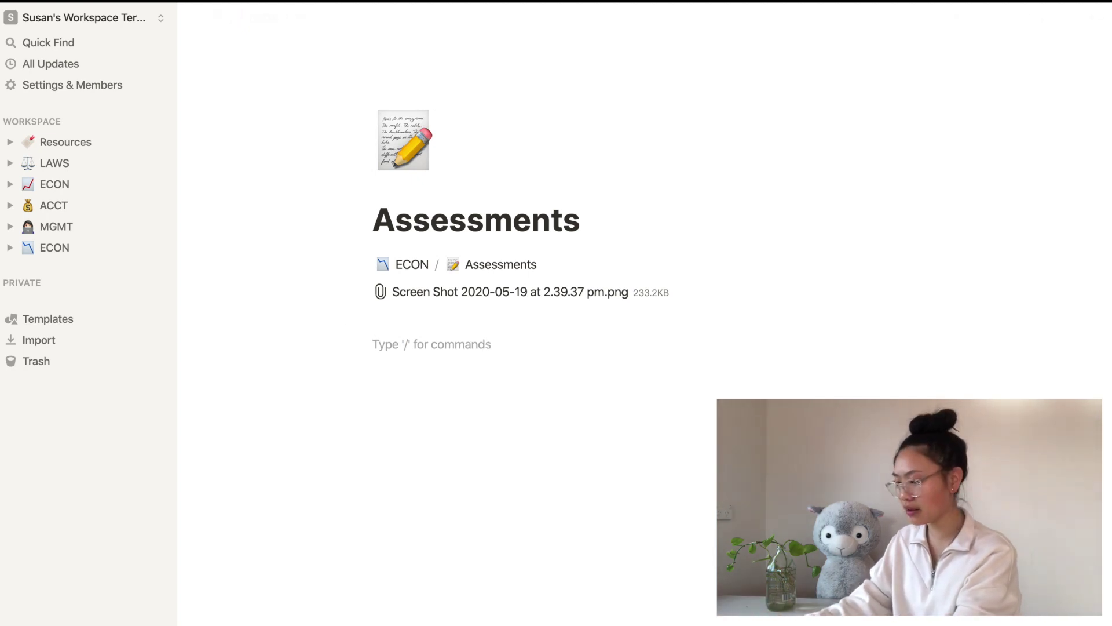
text(/)
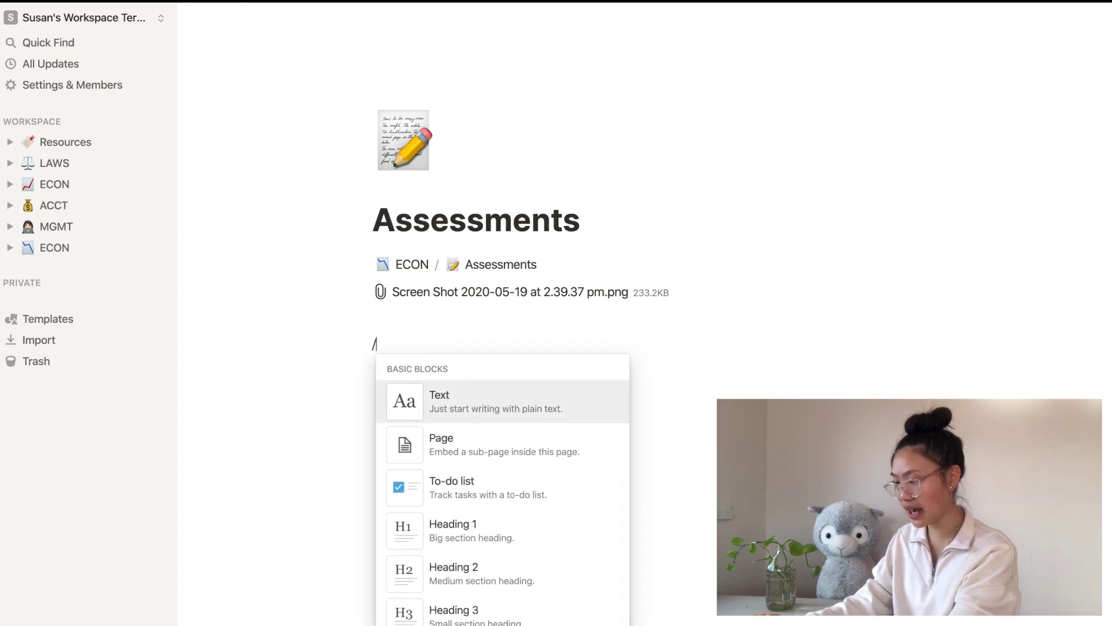
text(heading)
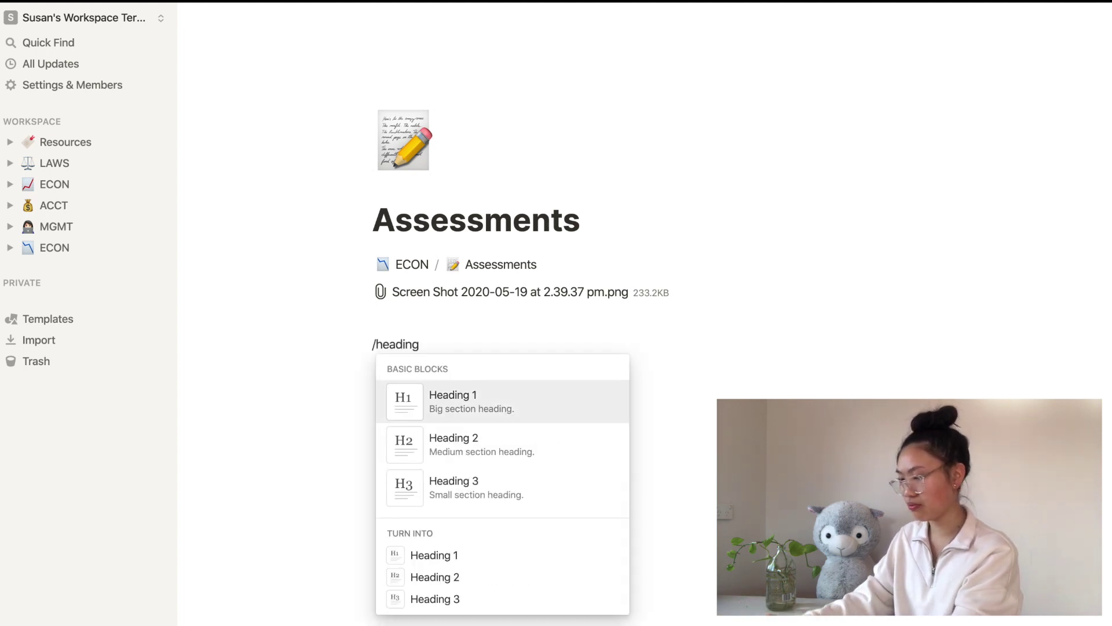
key(Down)
key(Return)
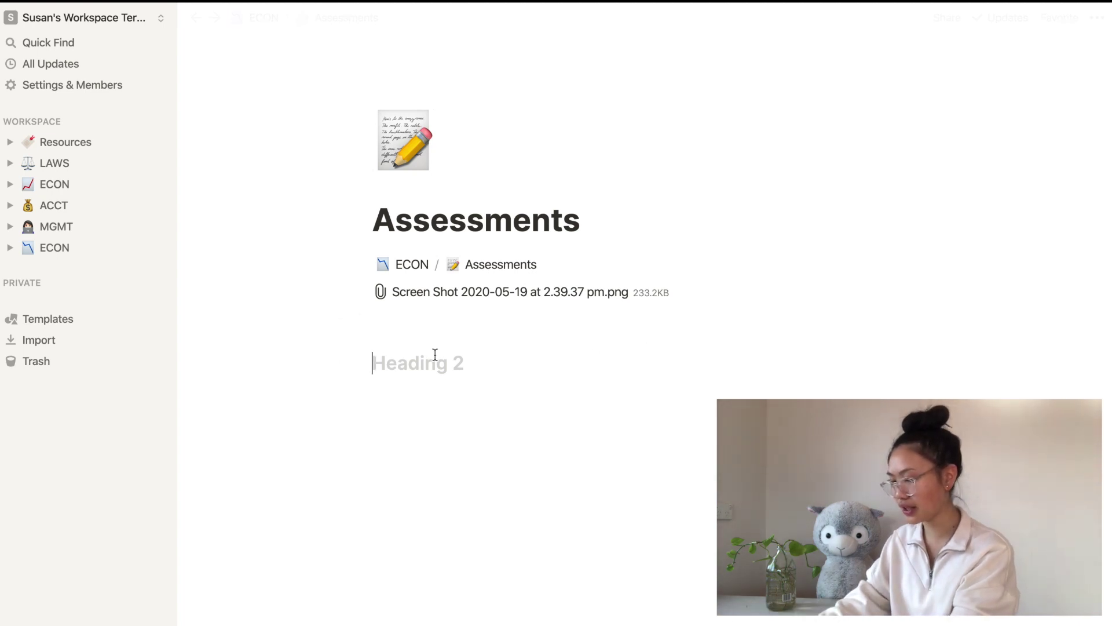
text(Term 1)
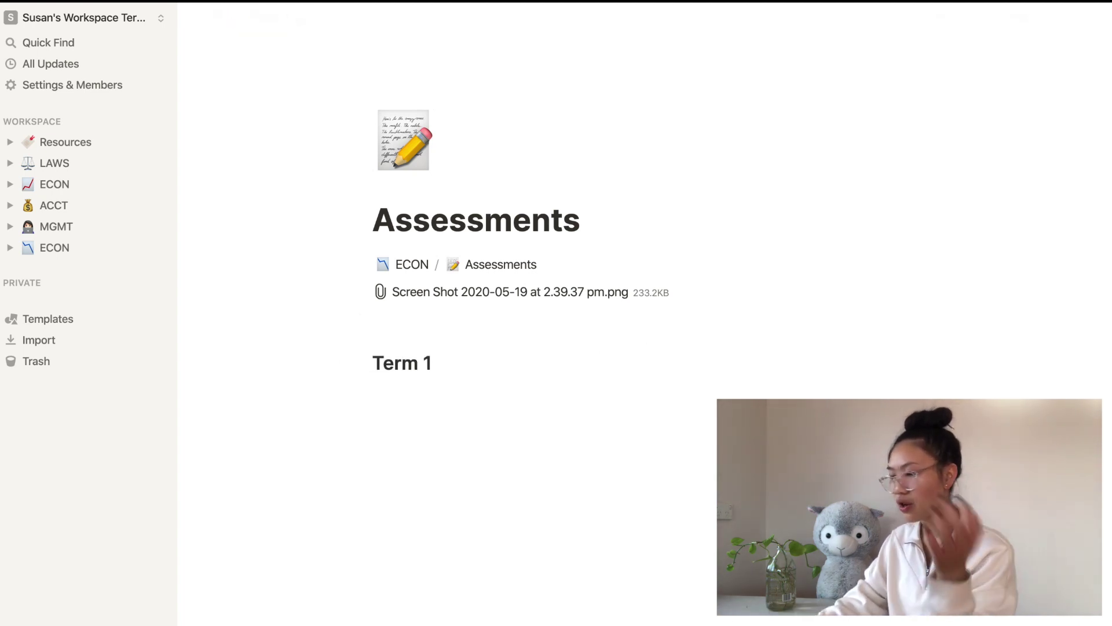
key(Return)
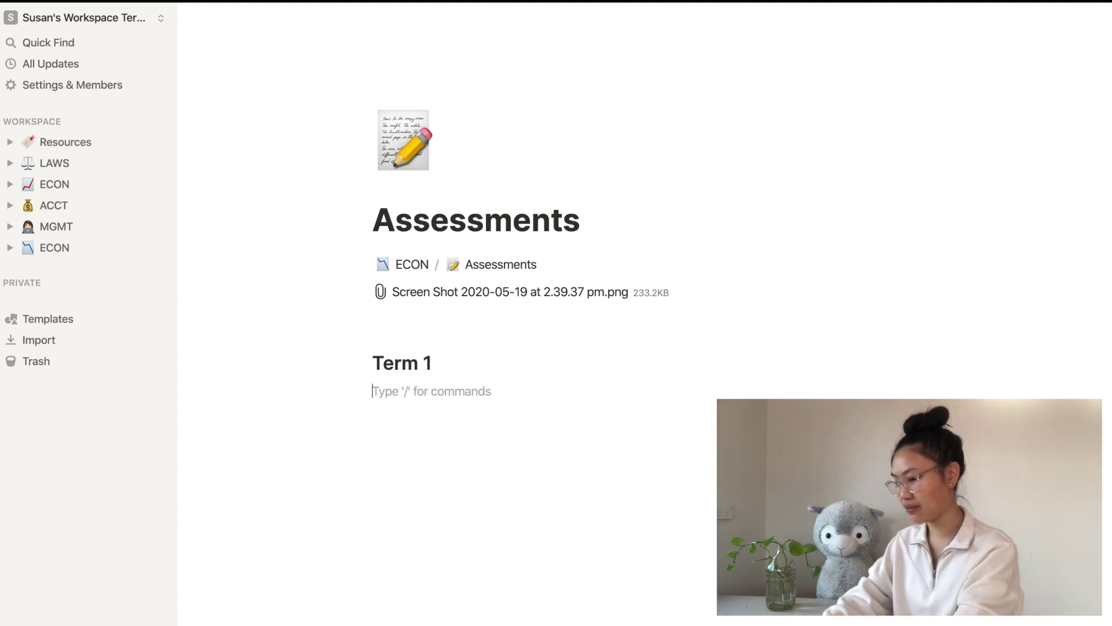
text(filuifho3)
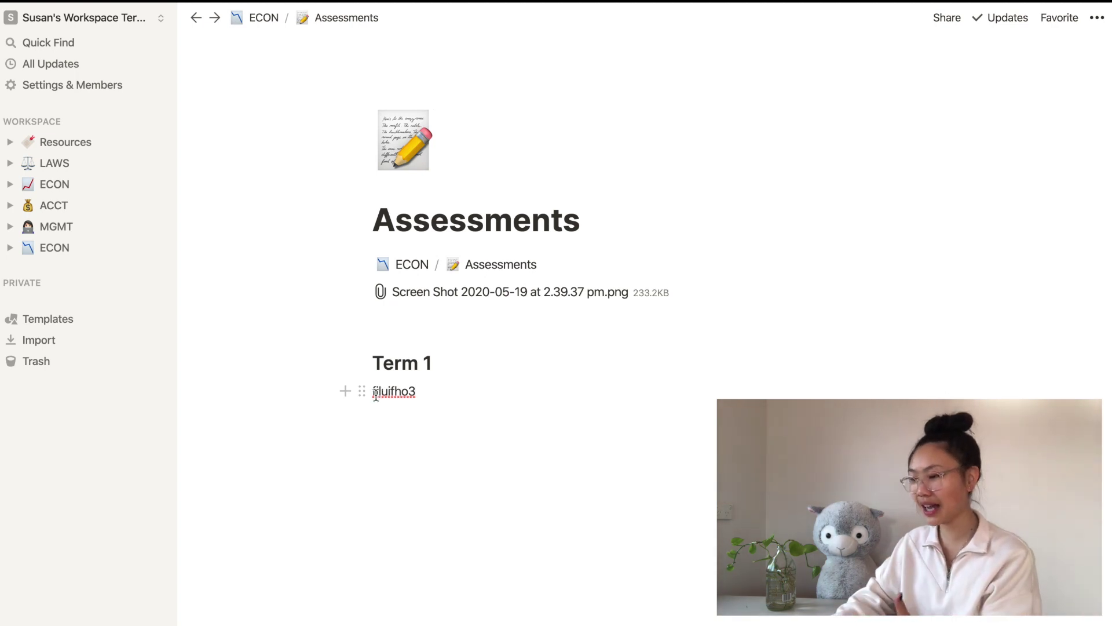
Apply an orange background to the line under Term 1 through its block Color menu.
click(360, 393)
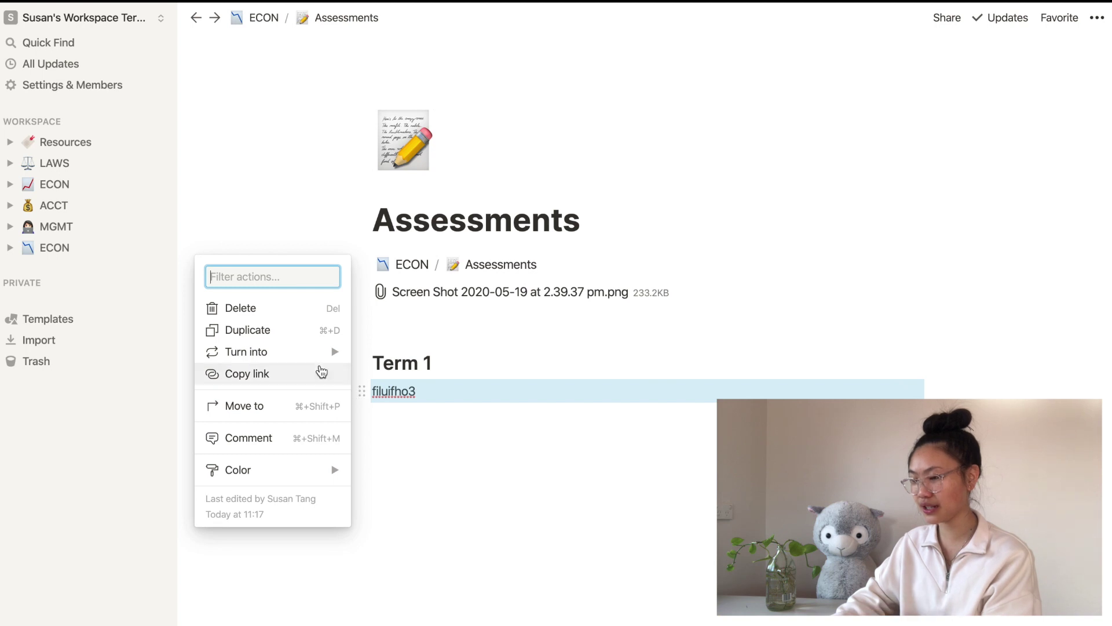
mouse_move(312, 363)
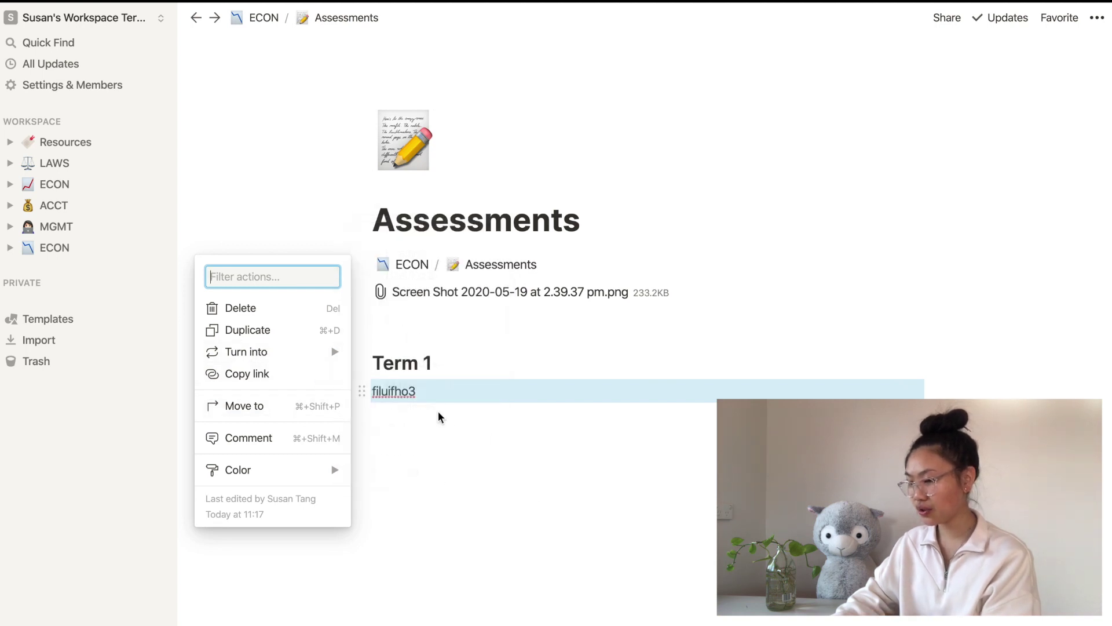
mouse_move(329, 481)
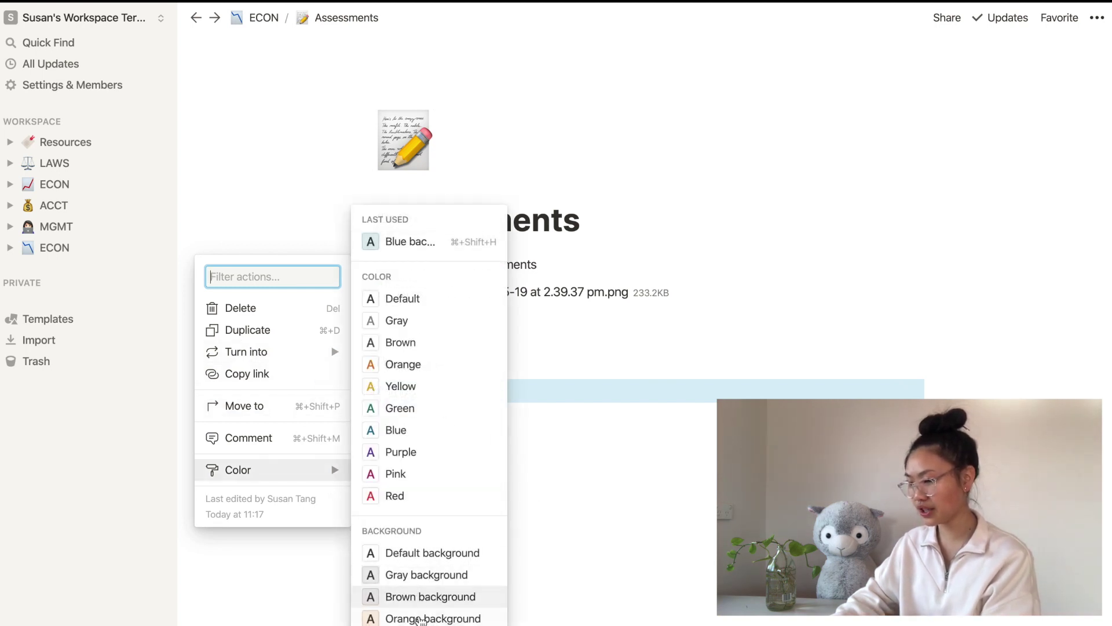
click(376, 618)
click(553, 434)
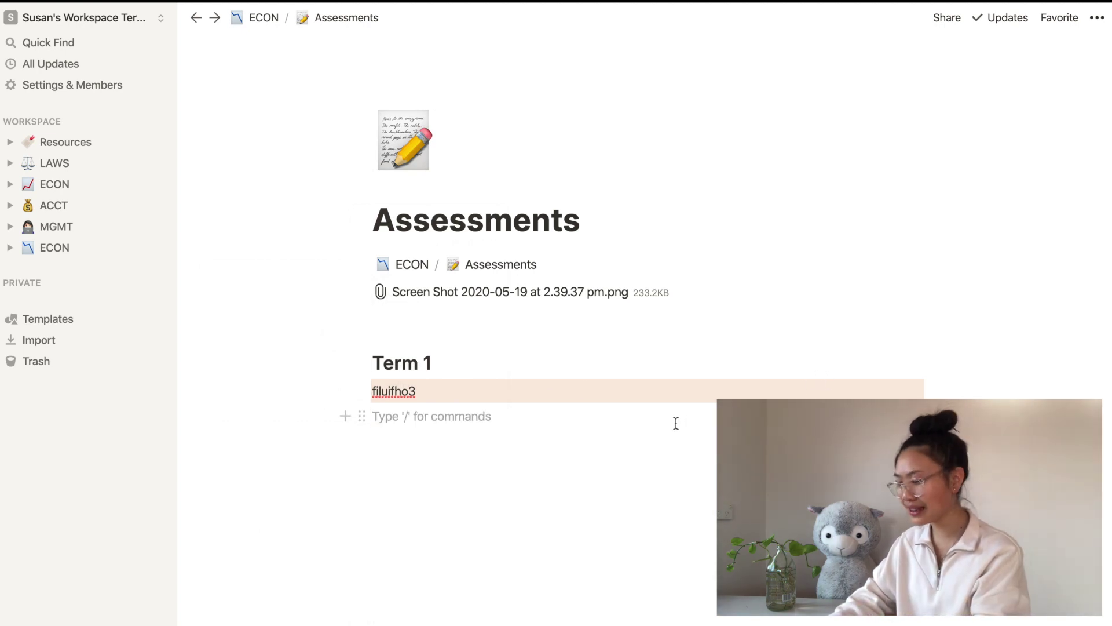
Select that line's text and apply Orange background from the text colour menu.
drag(458, 413, 441, 397)
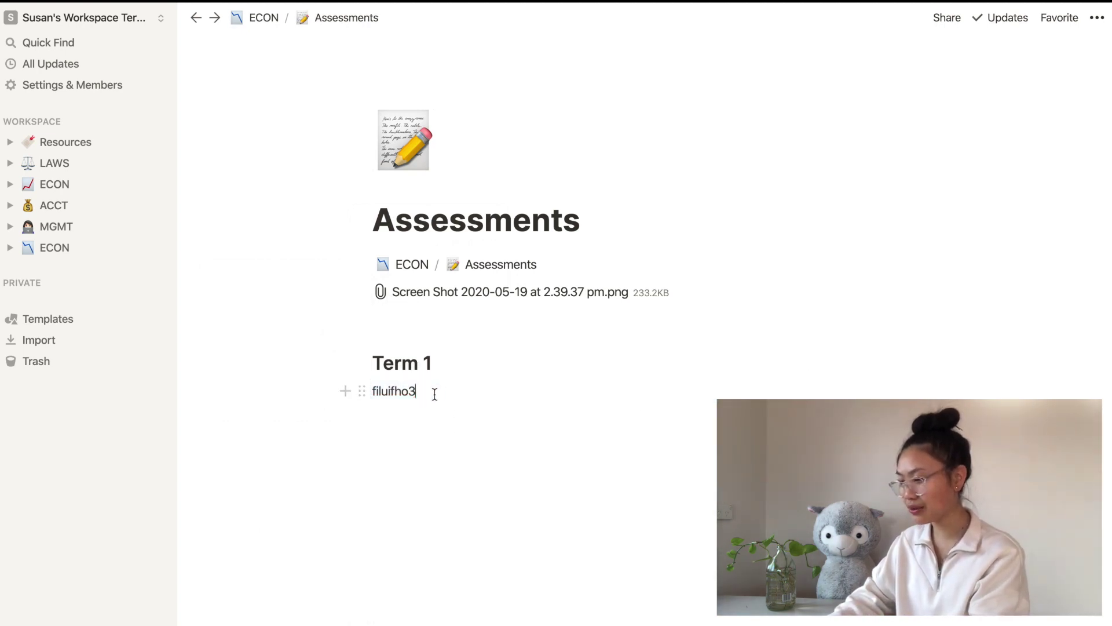
drag(430, 392, 371, 395)
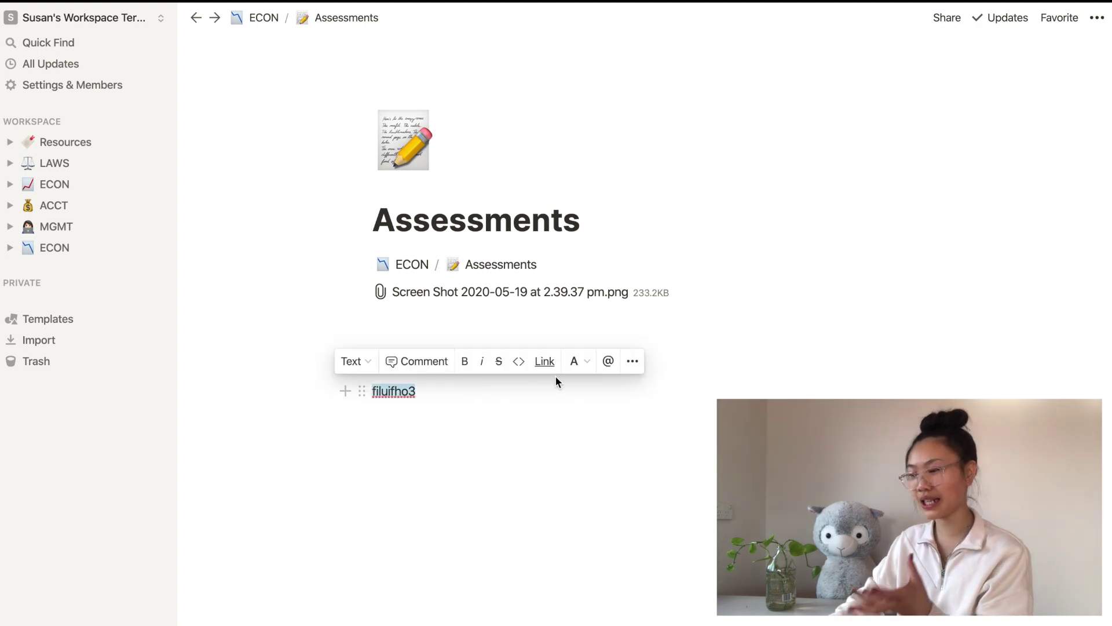
click(577, 361)
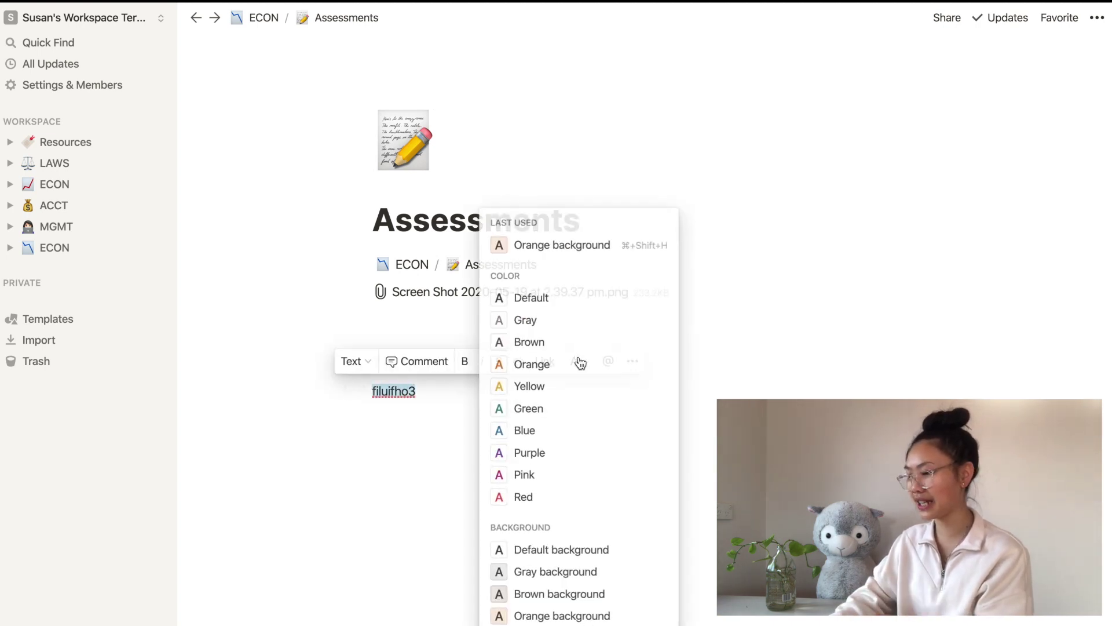
scroll(562, 513, down, 2)
scroll(564, 524, up, 2)
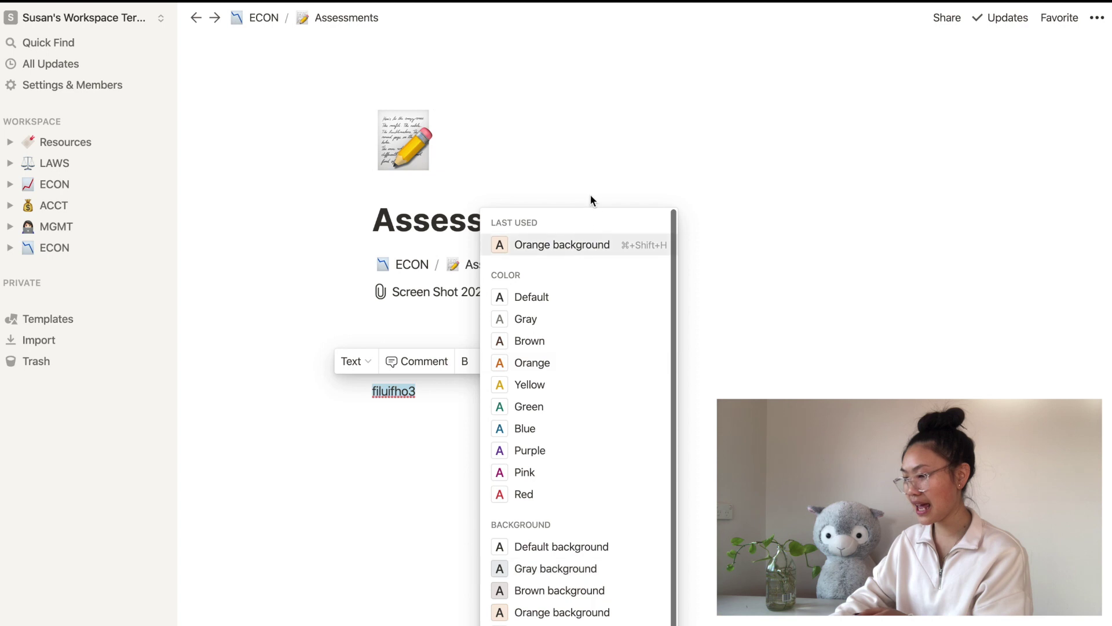
click(583, 245)
click(517, 402)
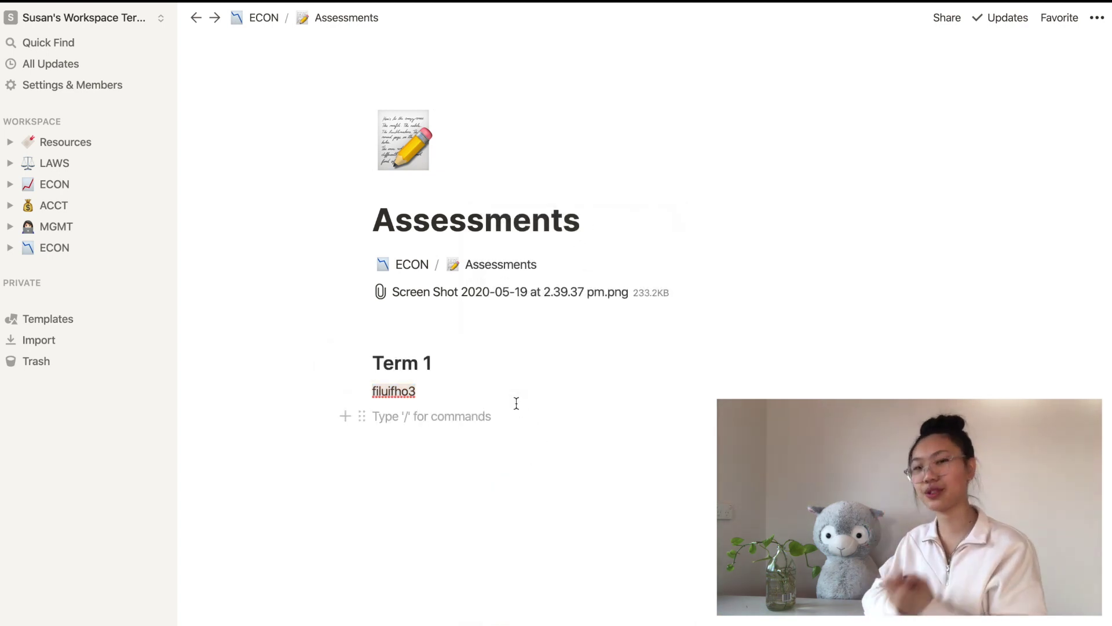
Go back to ECON and reopen the Assessments sub-page showing the assessment table.
key(super+bracketleft)
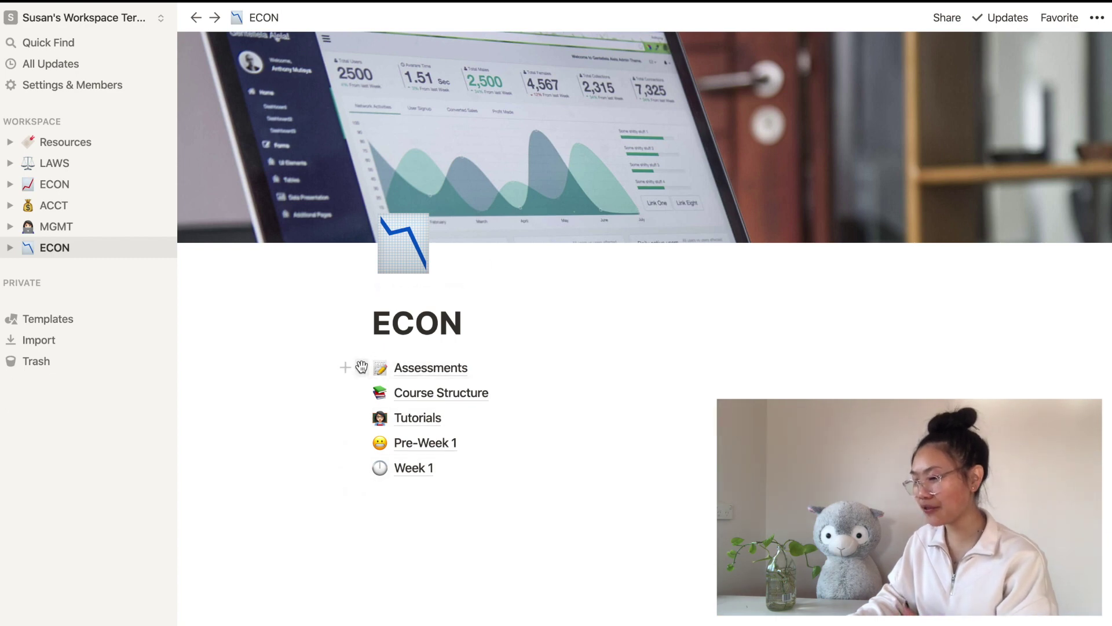
click(441, 369)
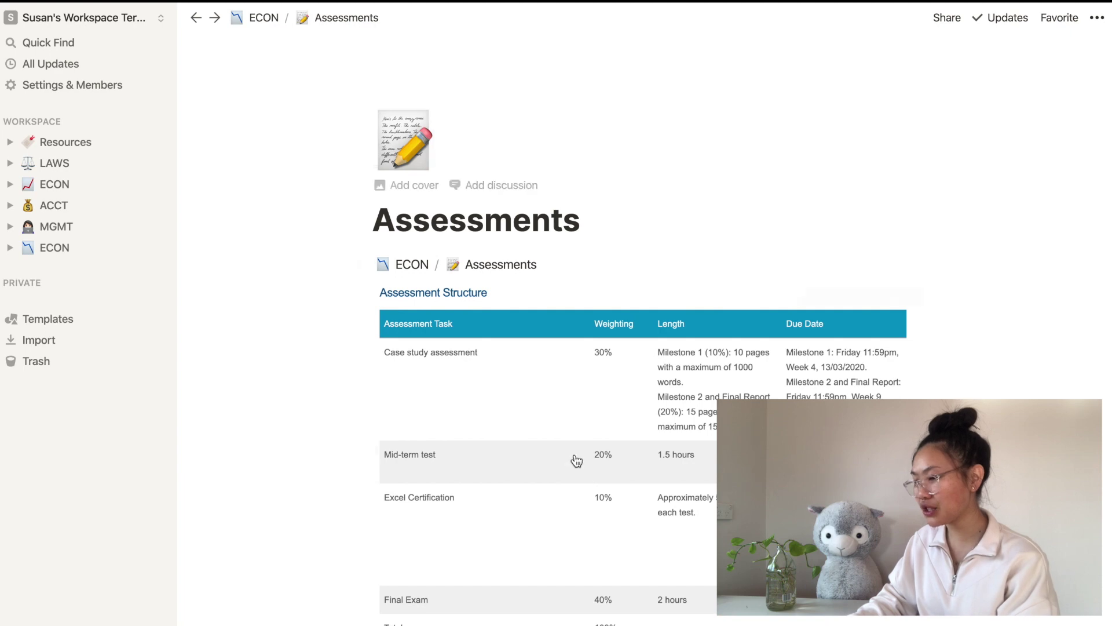
scroll(584, 481, down, 3)
Add an /image block below the table, browse Unsplash, Embed link and Upload, then delete it.
click(479, 534)
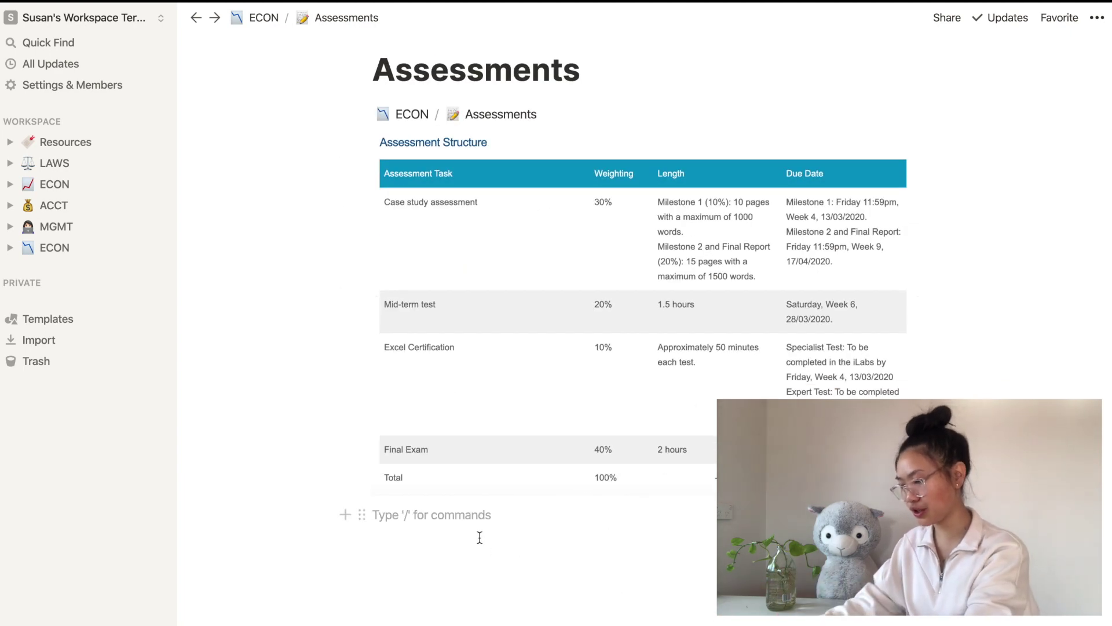
text(/image)
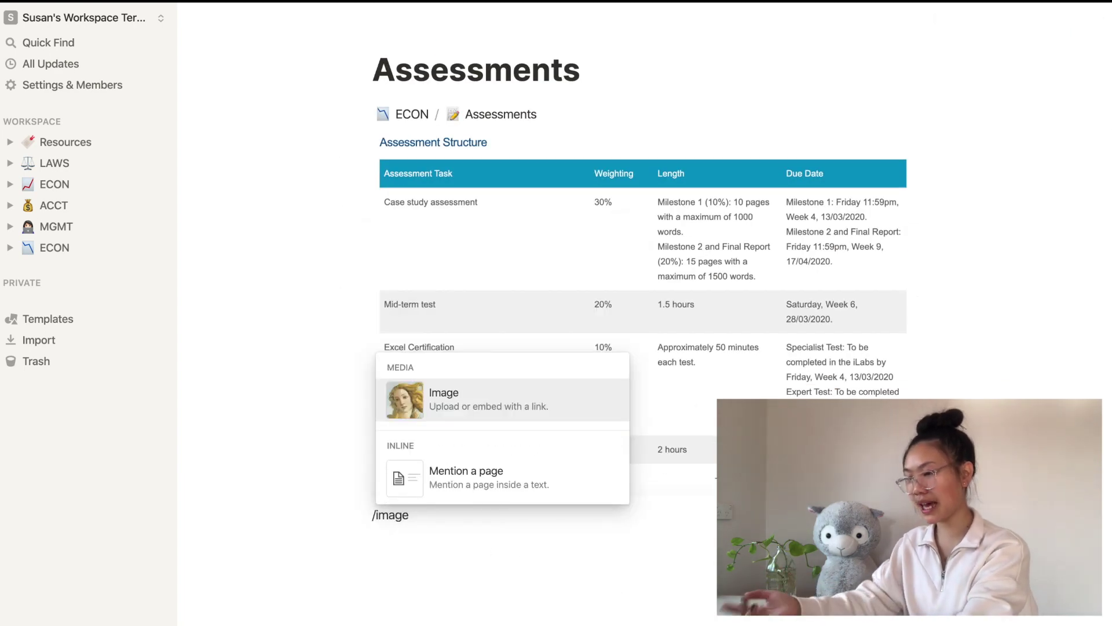
click(433, 405)
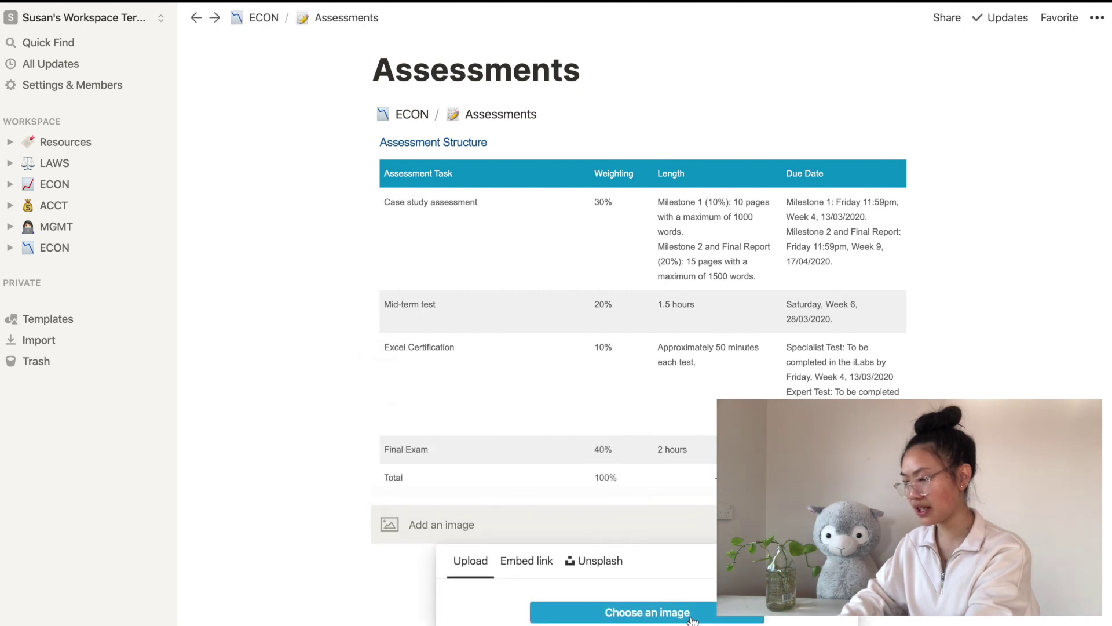
click(614, 572)
click(522, 197)
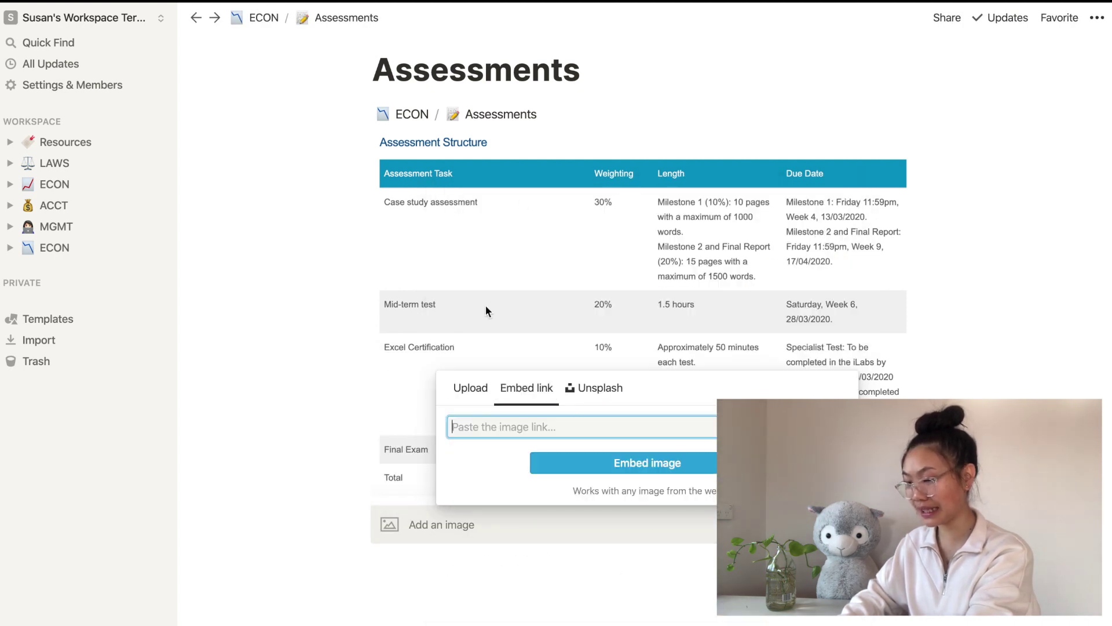
click(471, 393)
click(358, 530)
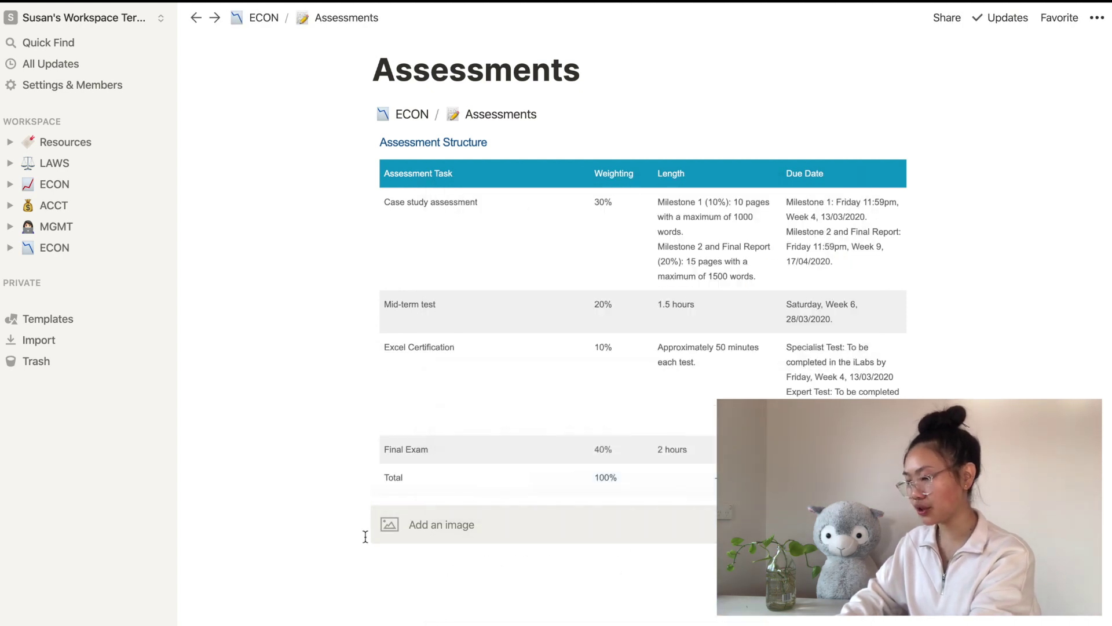
click(352, 523)
key(Delete)
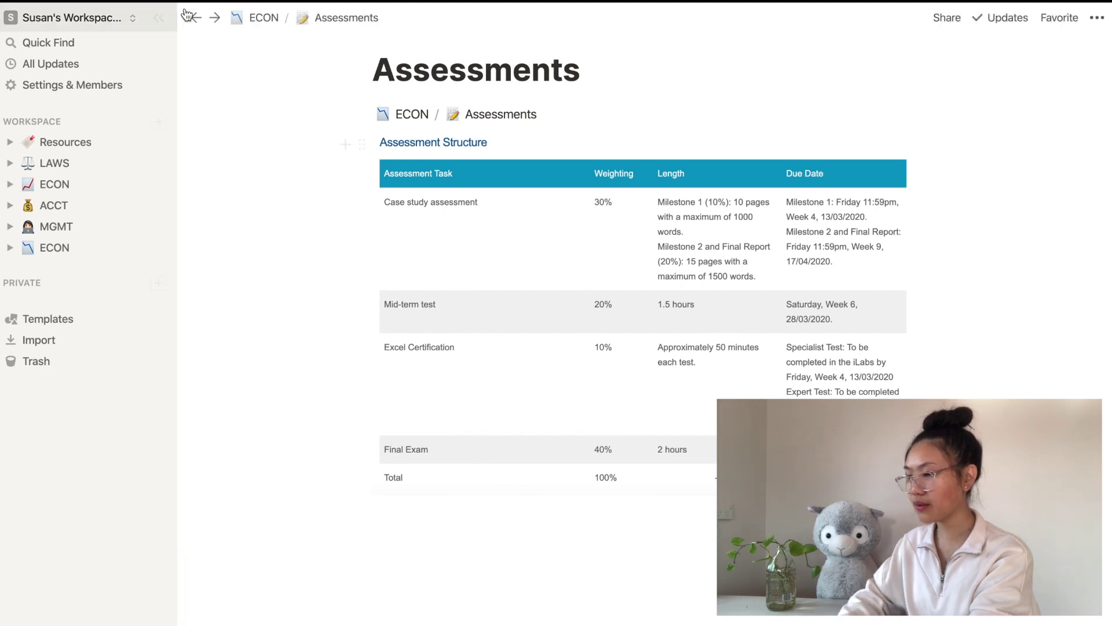
Stretch the ECON1203 diagram on Course Structure taller so its header shows, then return to ECON.
click(265, 13)
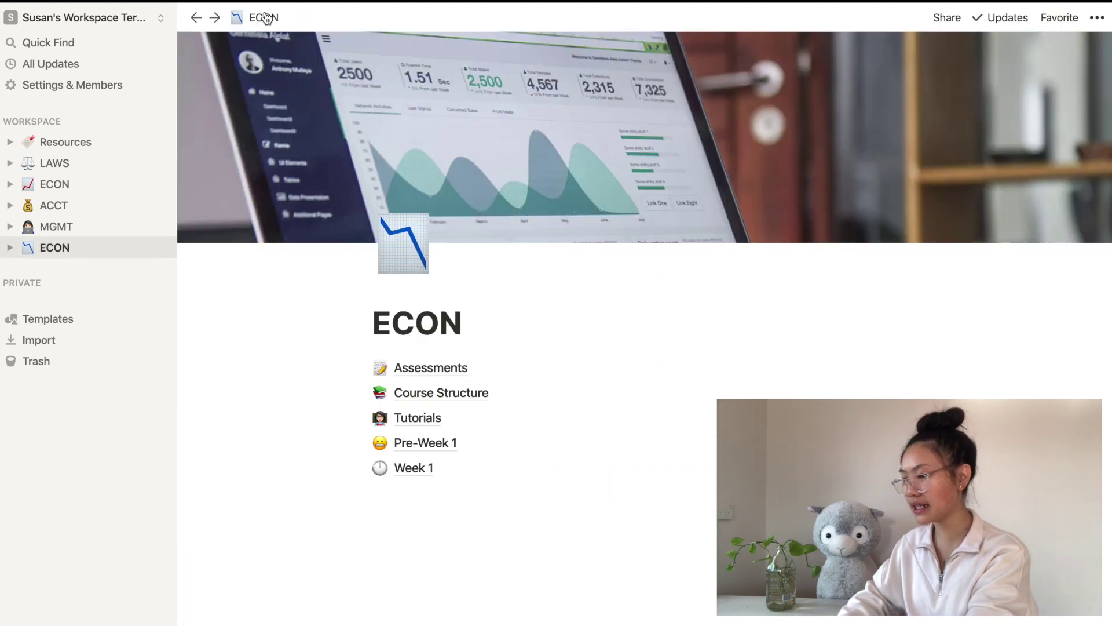
click(422, 392)
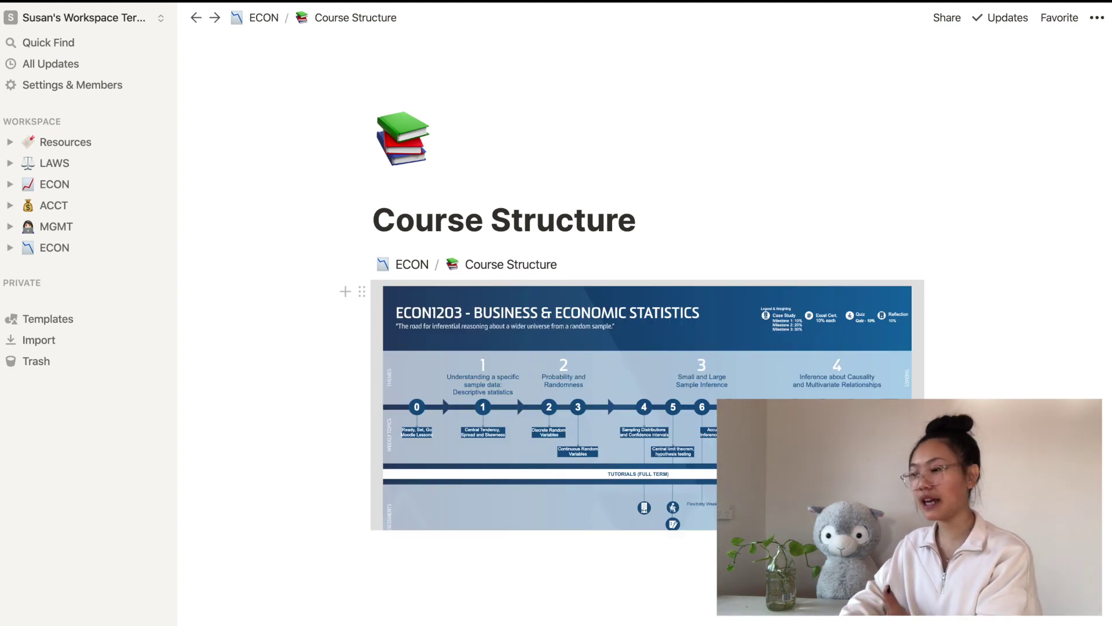
scroll(647, 405, down, 3)
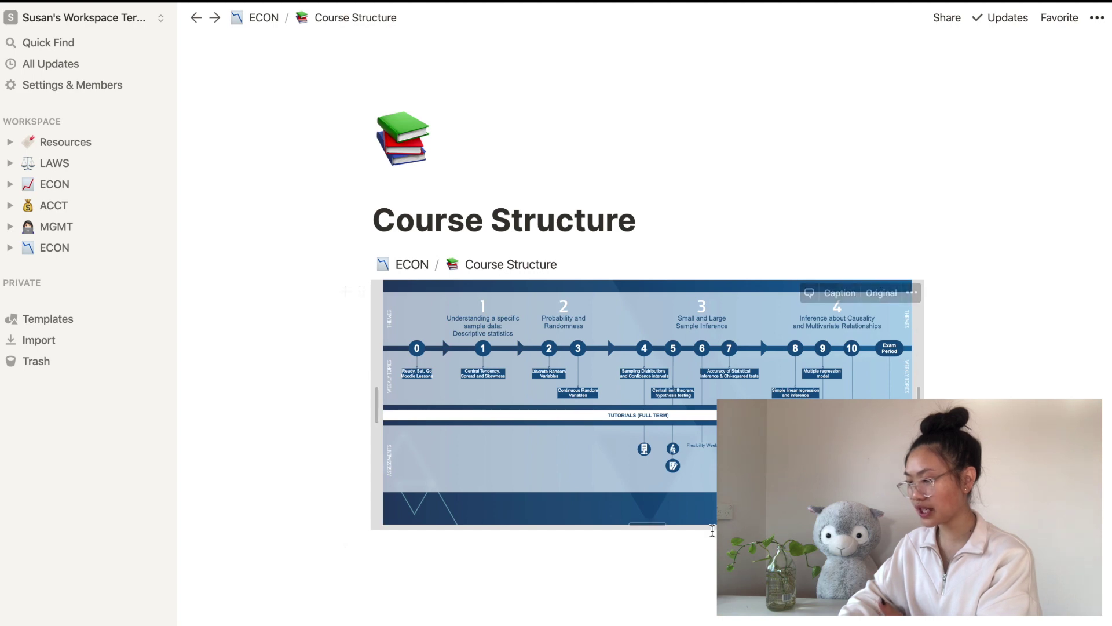
click(713, 533)
drag(664, 524, 676, 586)
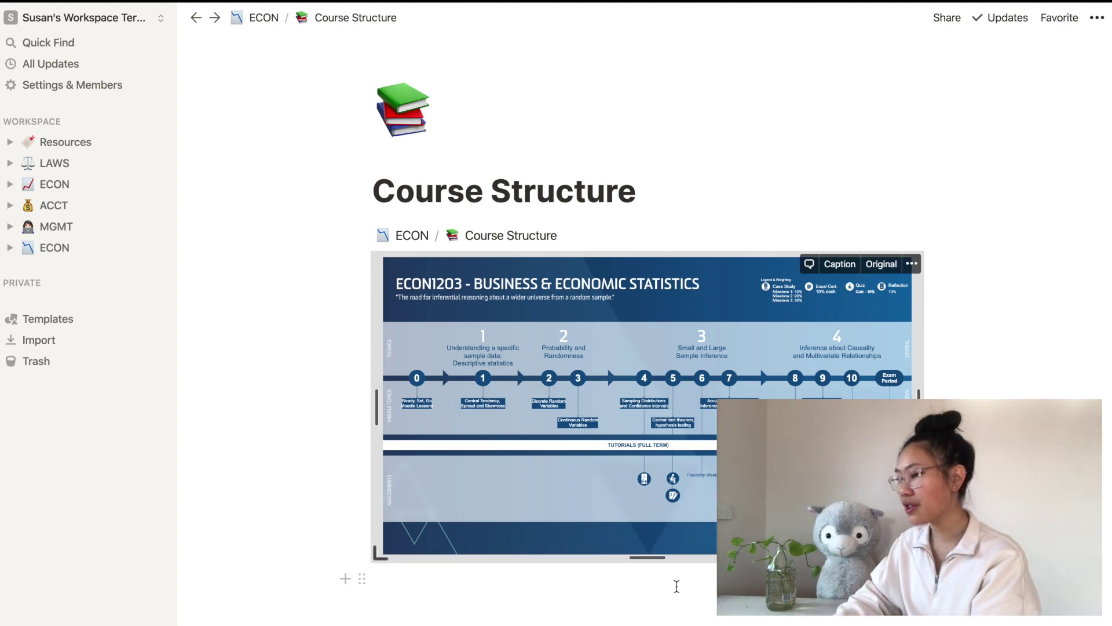
click(264, 17)
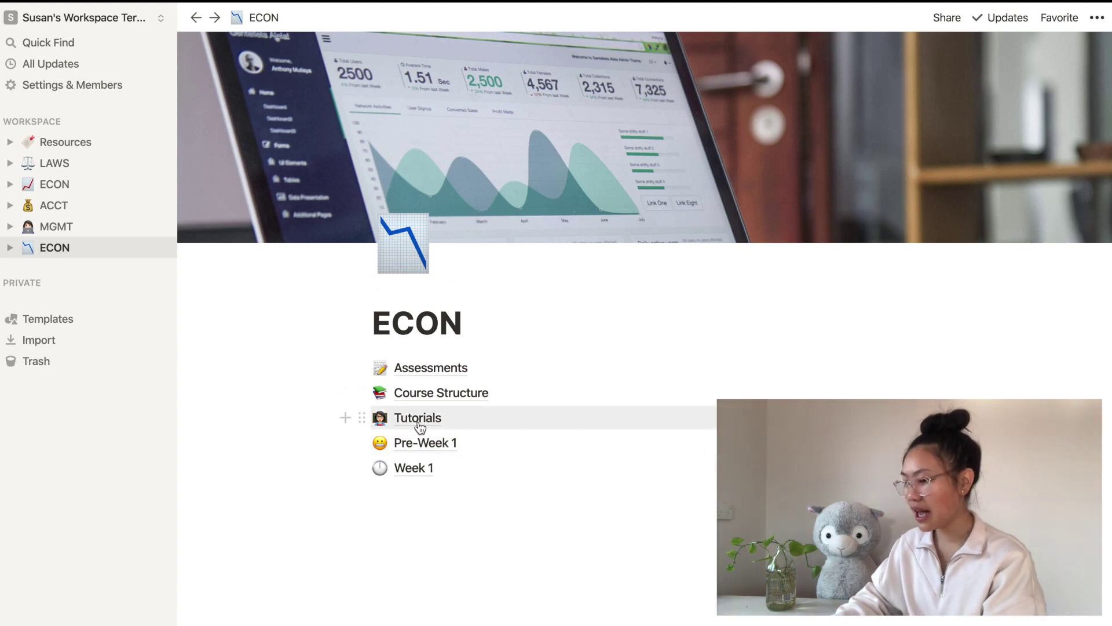
Open ECON's Week 1 page holding the Week 1.1 and Week 1.2 Econ PDFs.
click(418, 471)
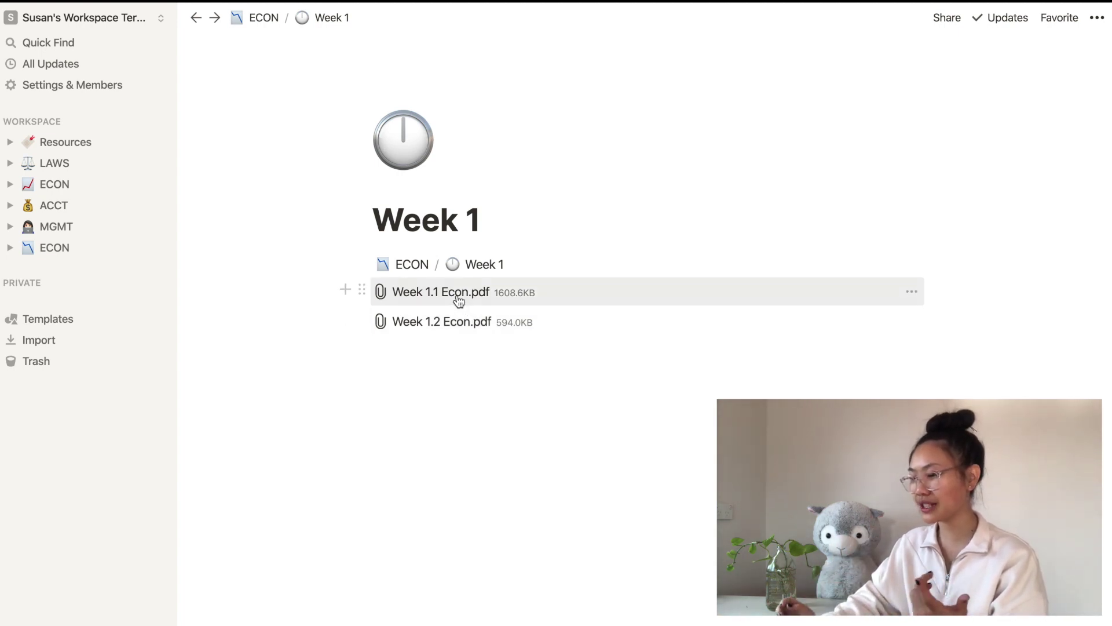
click(457, 298)
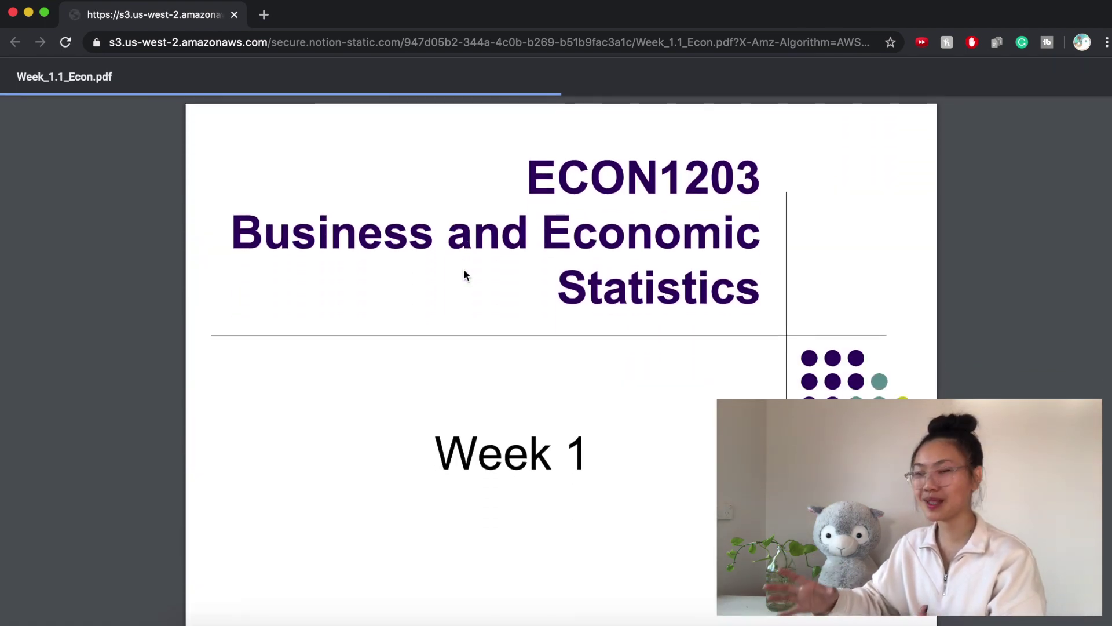
scroll(468, 264, down, 10)
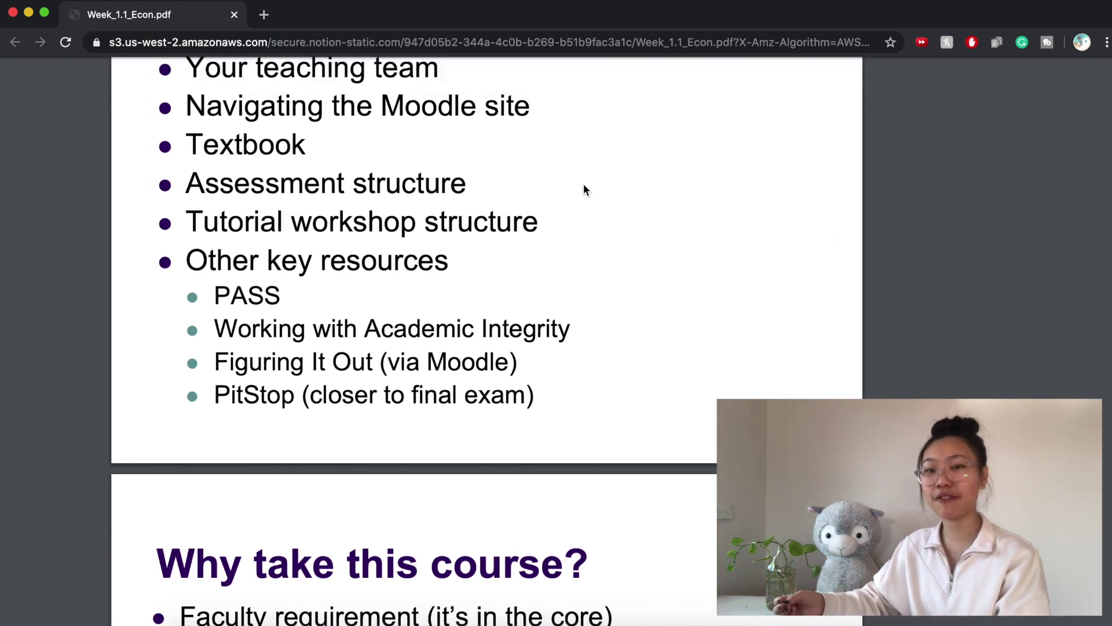
scroll(407, 226, up, 5)
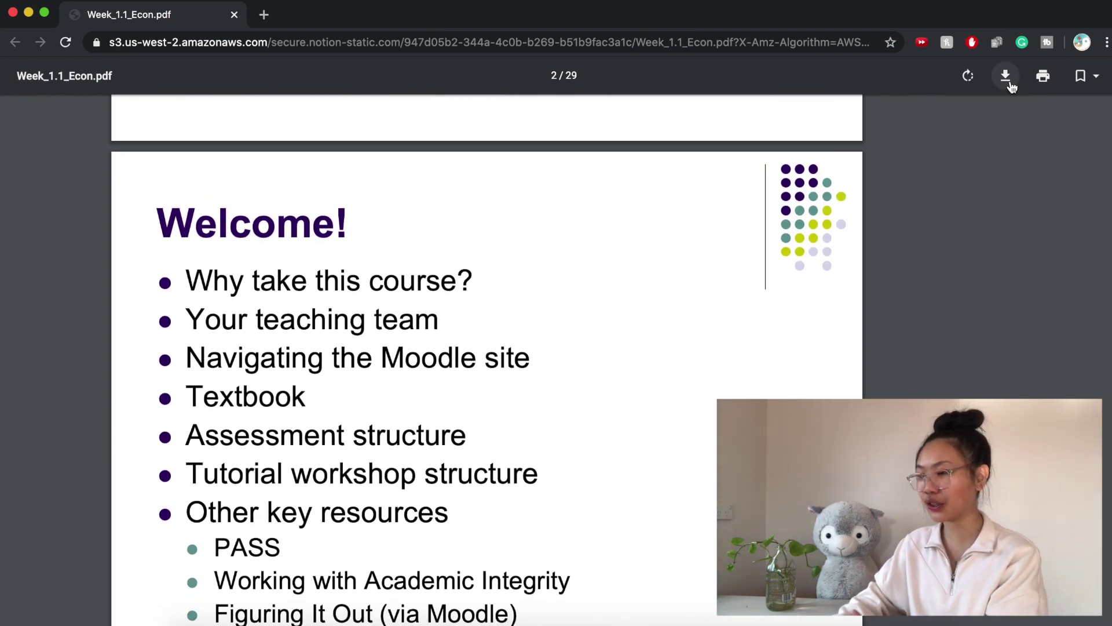
Close the lecture PDF and go to the LAWS course page.
click(234, 16)
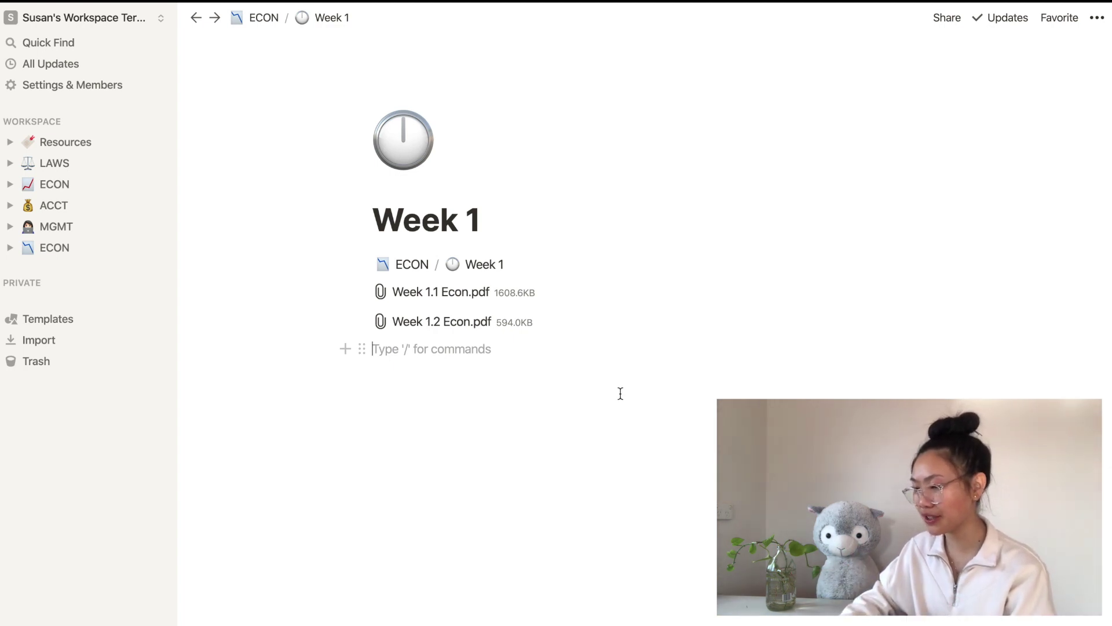
click(55, 163)
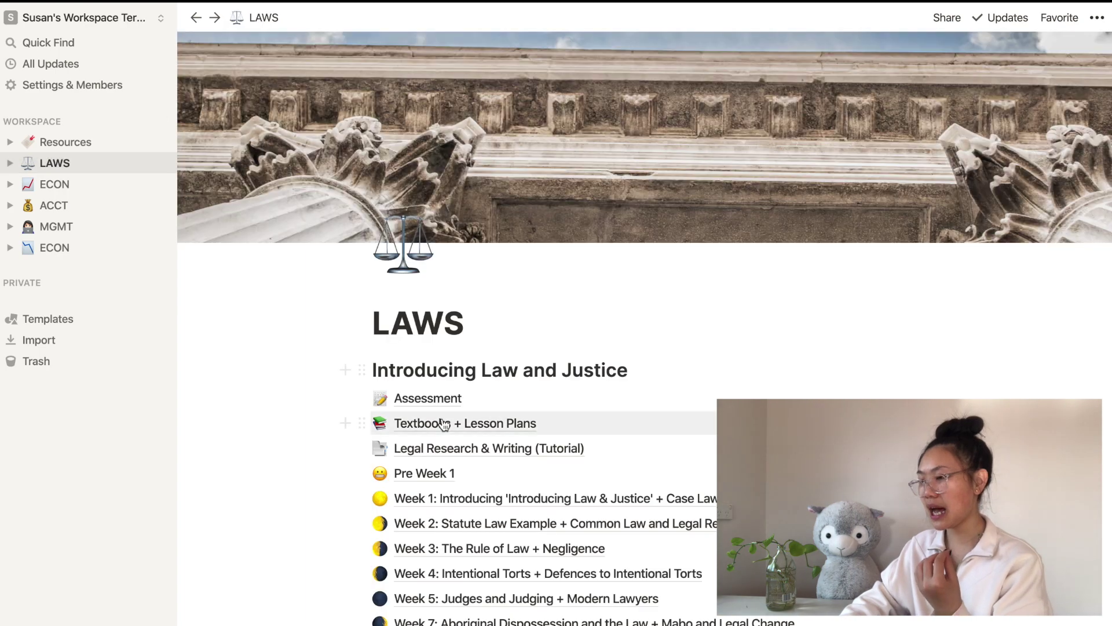
scroll(384, 427, down, 5)
scroll(601, 153, up, 3)
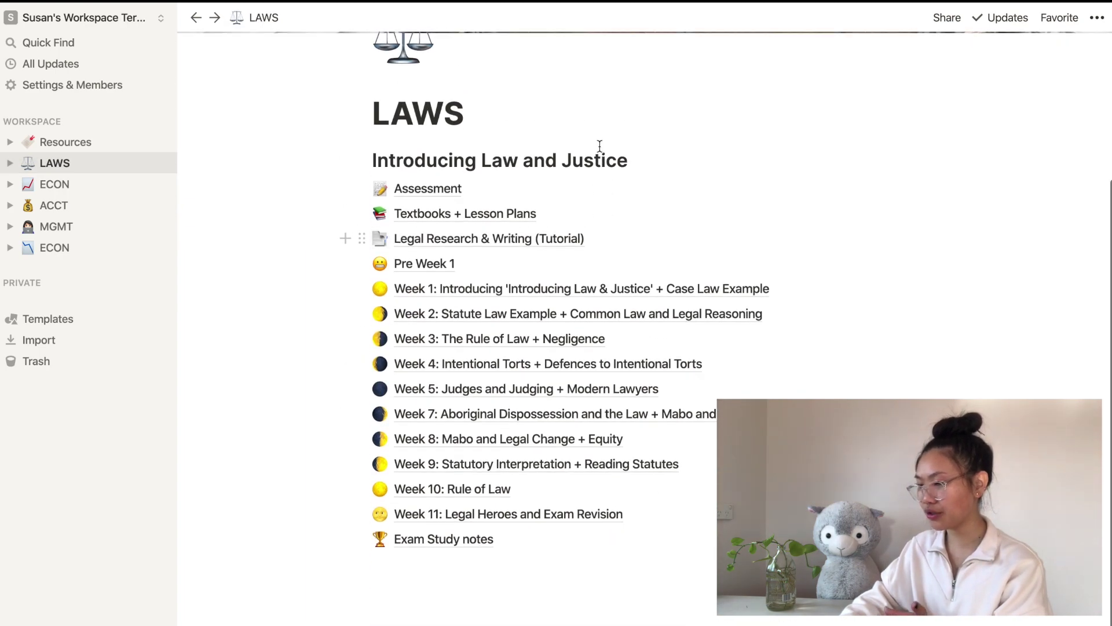
Open Exam Study notes and read through the intentional torts notes on assault, battery and self-defence.
click(455, 539)
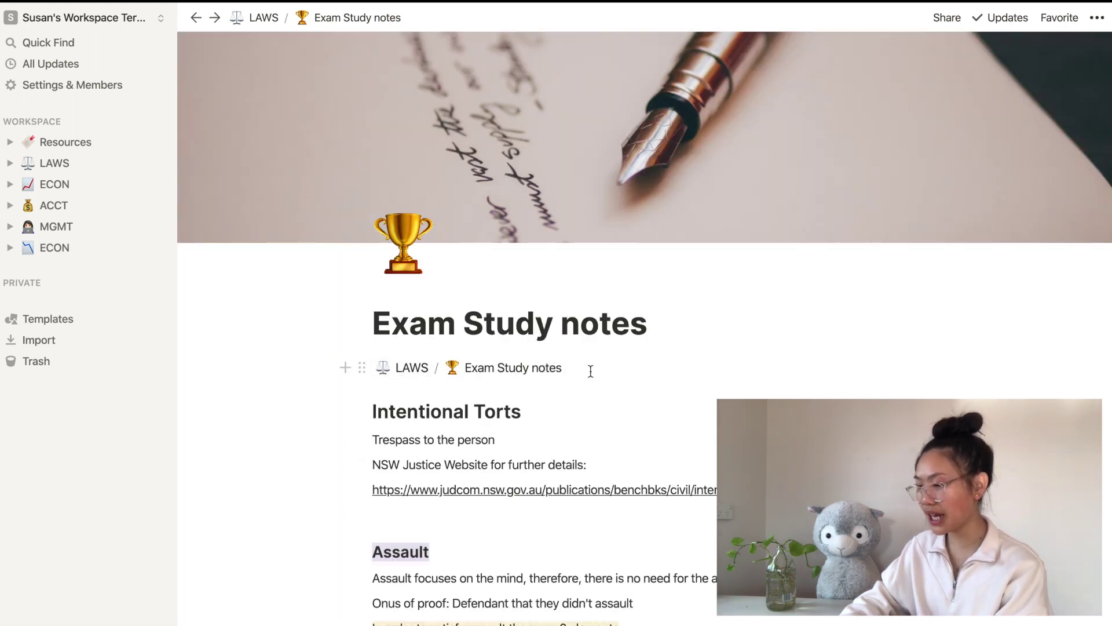
scroll(659, 498, down, 3)
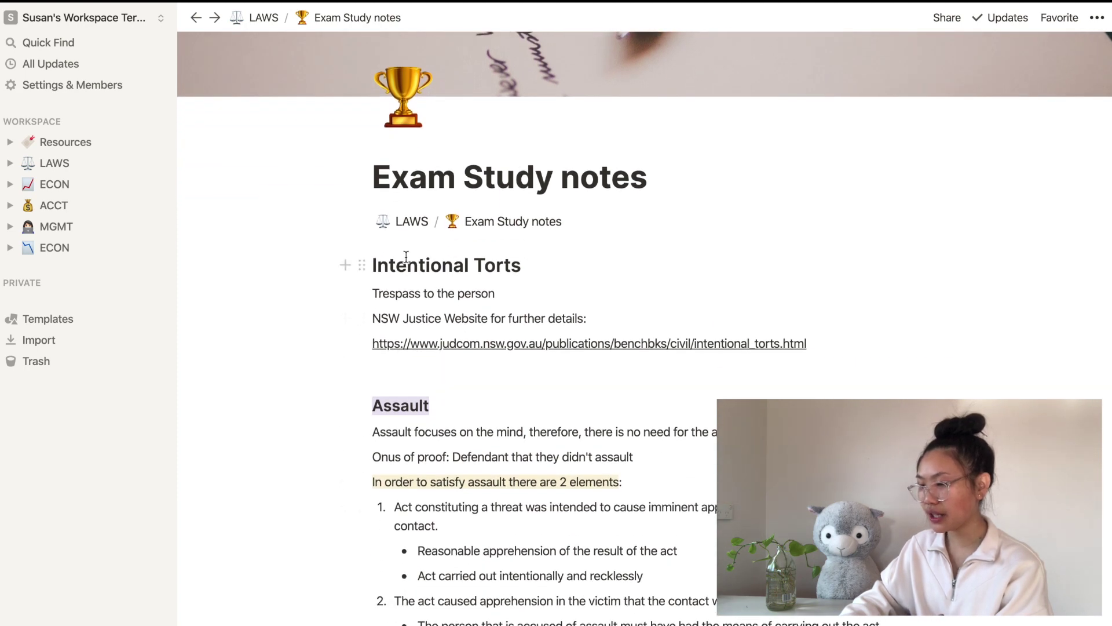
scroll(392, 347, down, 3)
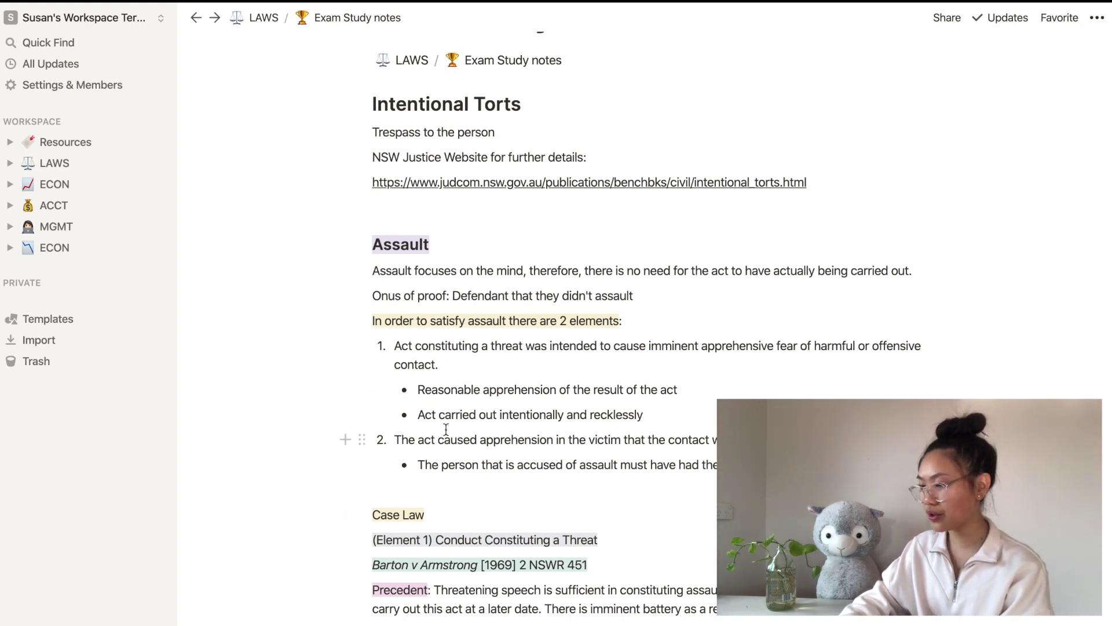
scroll(425, 403, down, 13)
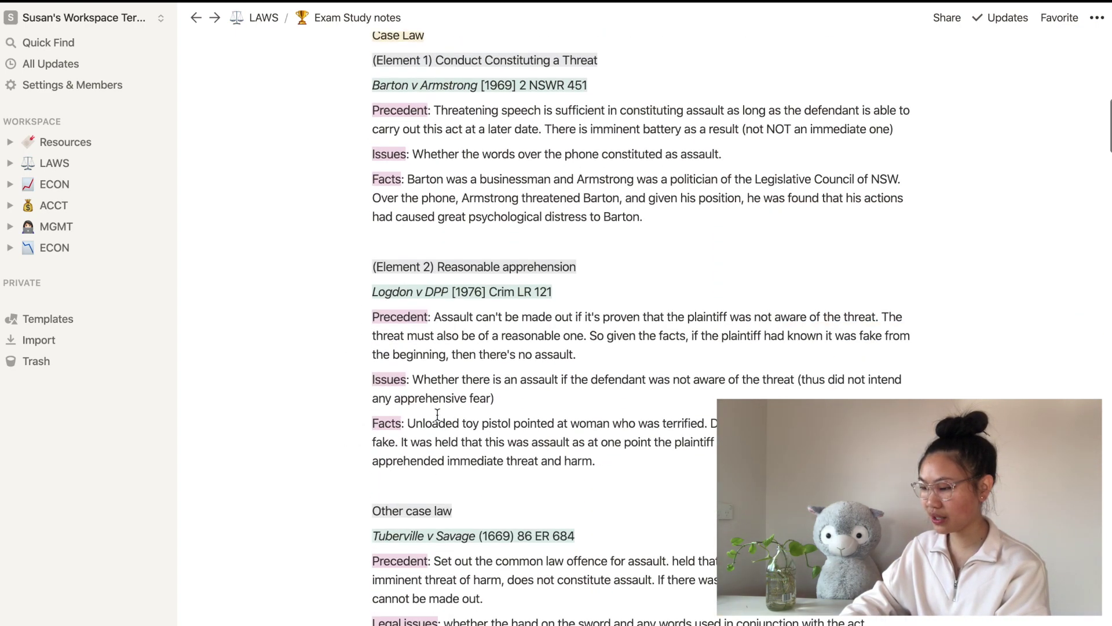
scroll(437, 414, down, 8)
scroll(437, 414, down, 20)
scroll(438, 414, down, 20)
Insert a divider after the last case in Exam Study notes, then delete it.
click(500, 573)
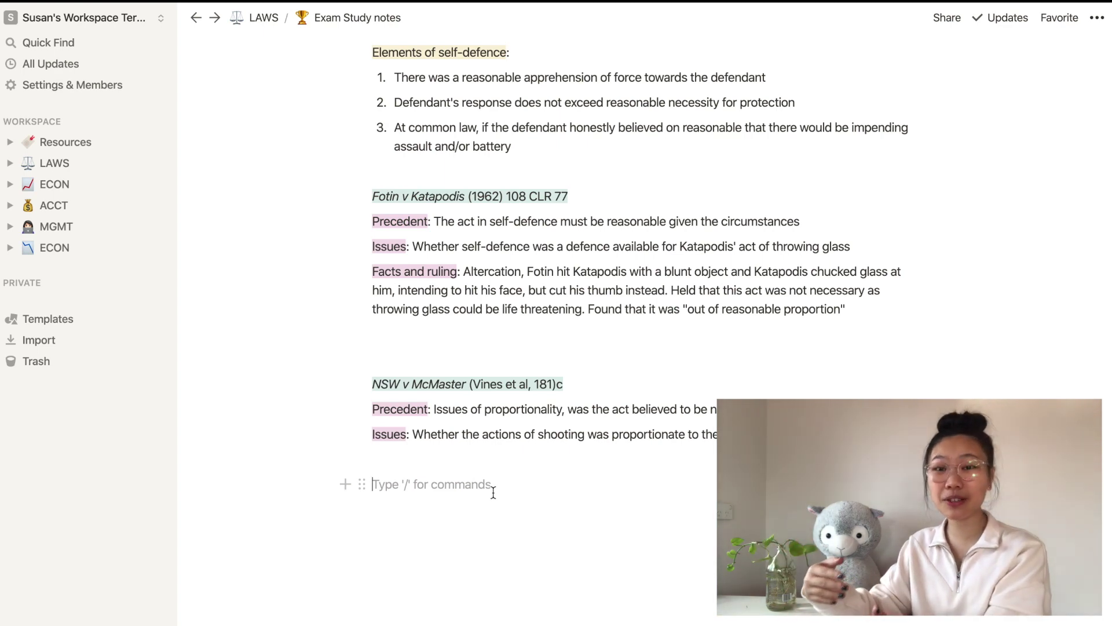
text(/)
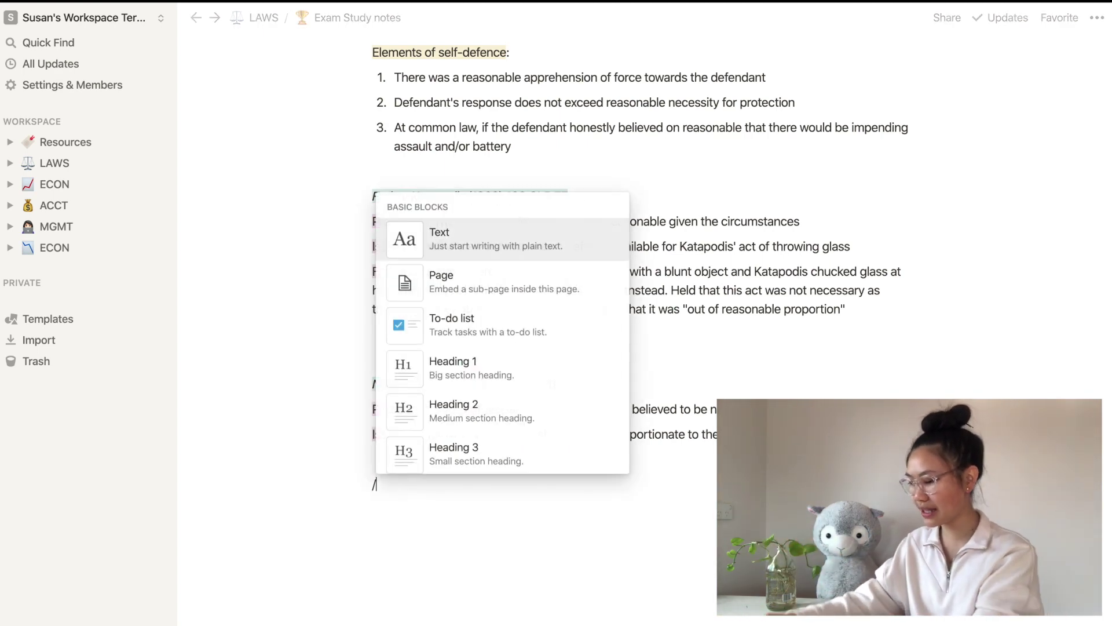
text(divider)
key(Return)
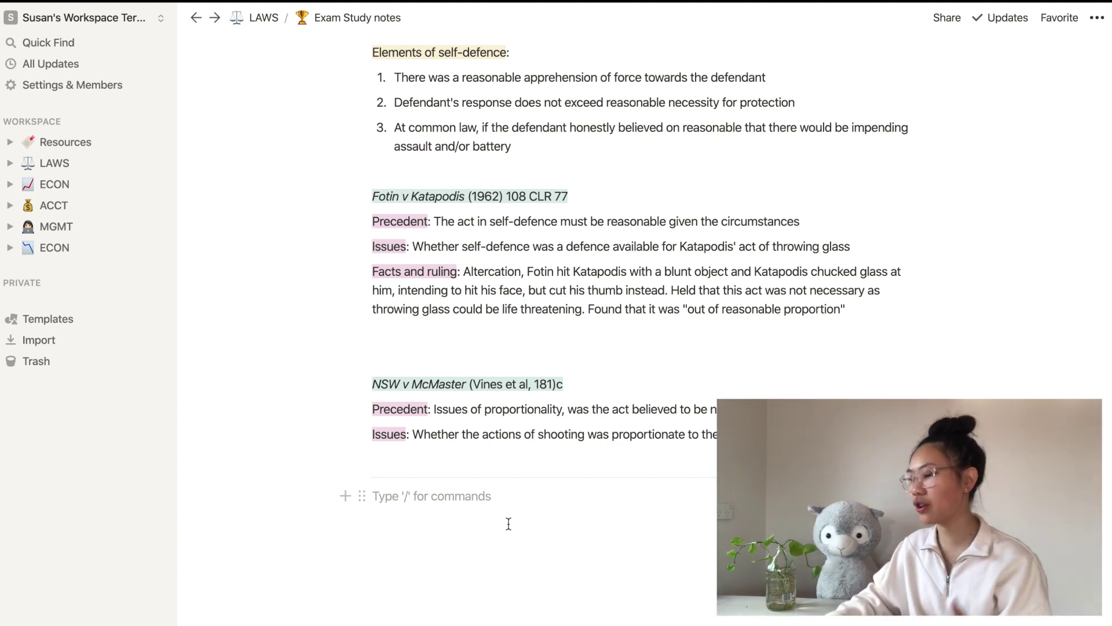
click(365, 474)
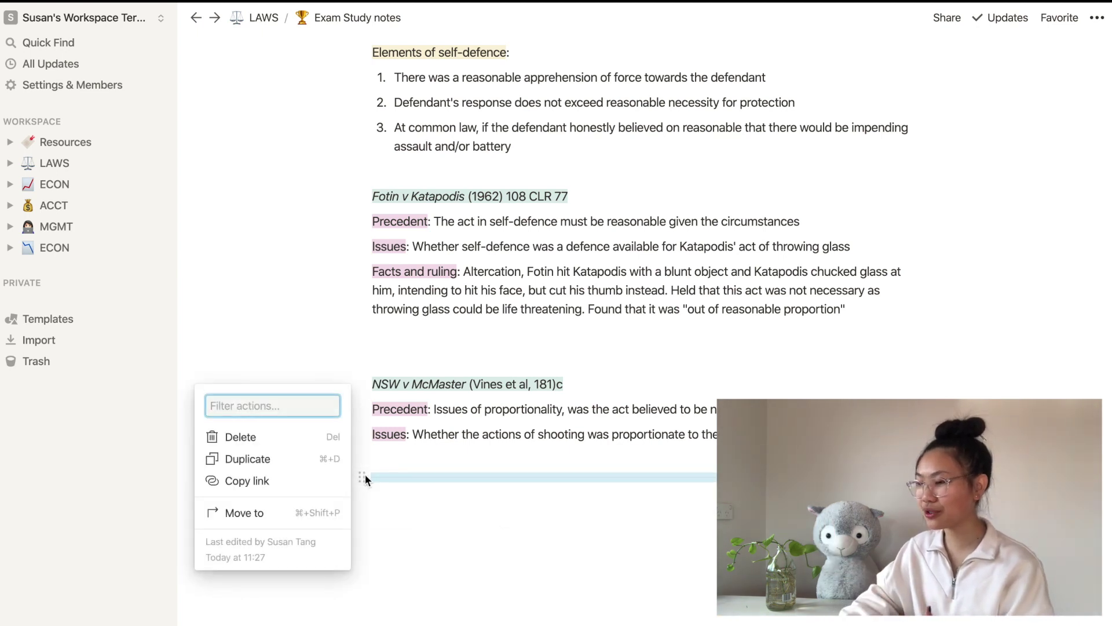
key(Delete)
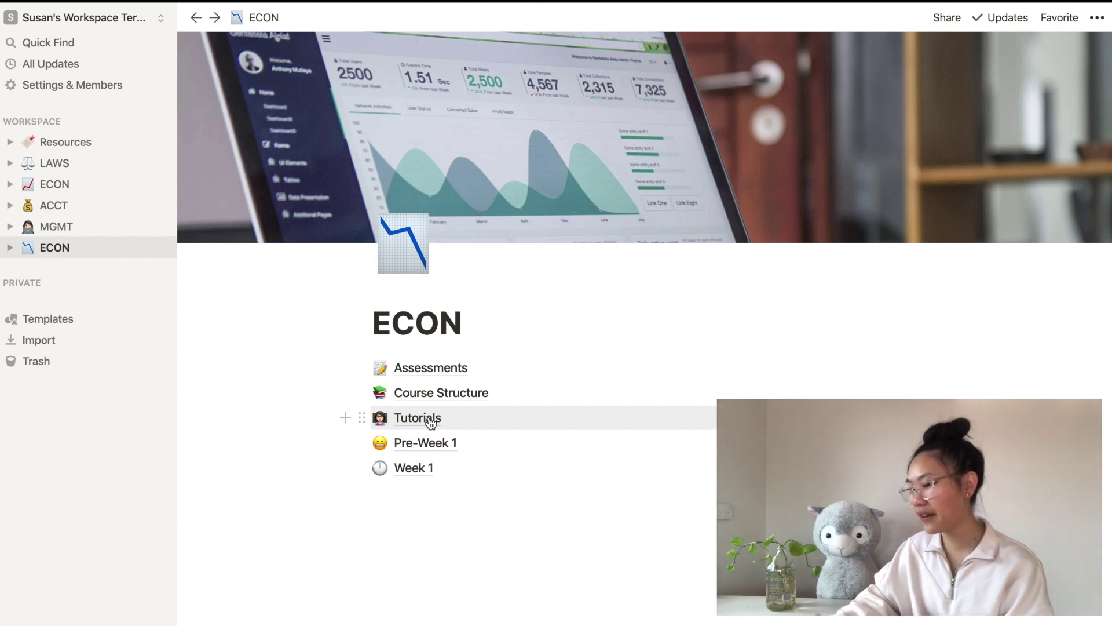
click(418, 417)
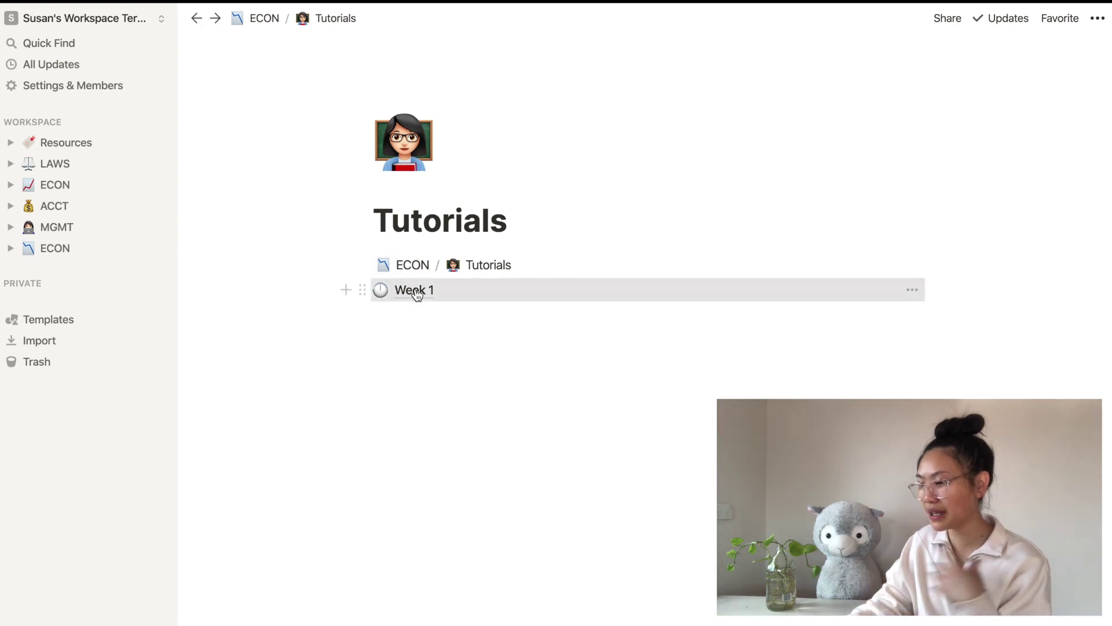
click(413, 291)
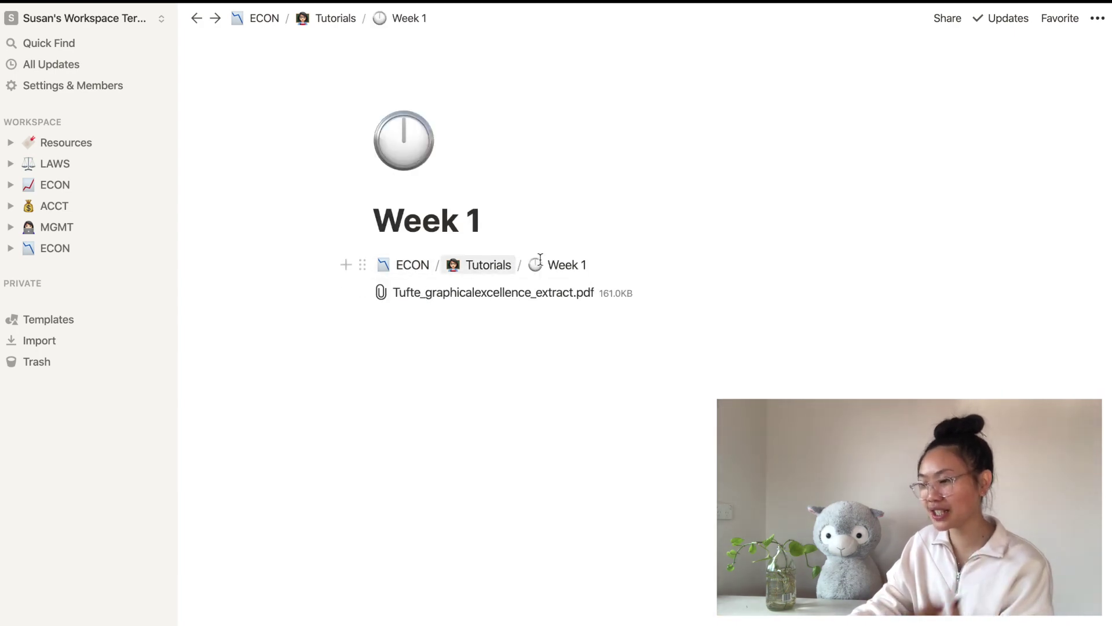
click(490, 267)
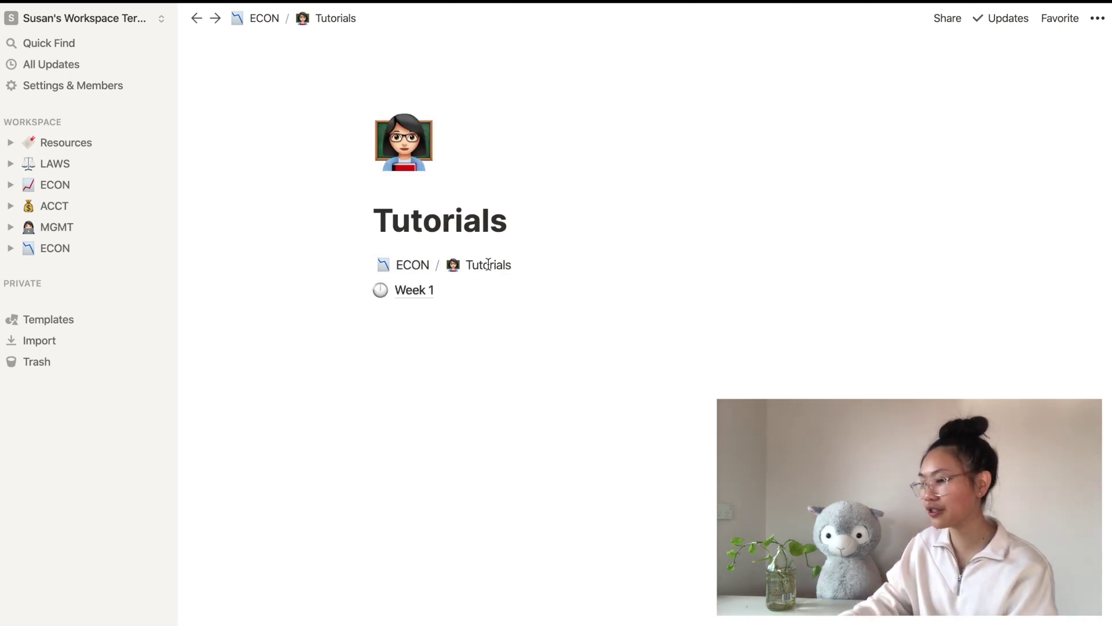
click(198, 20)
click(214, 18)
click(195, 21)
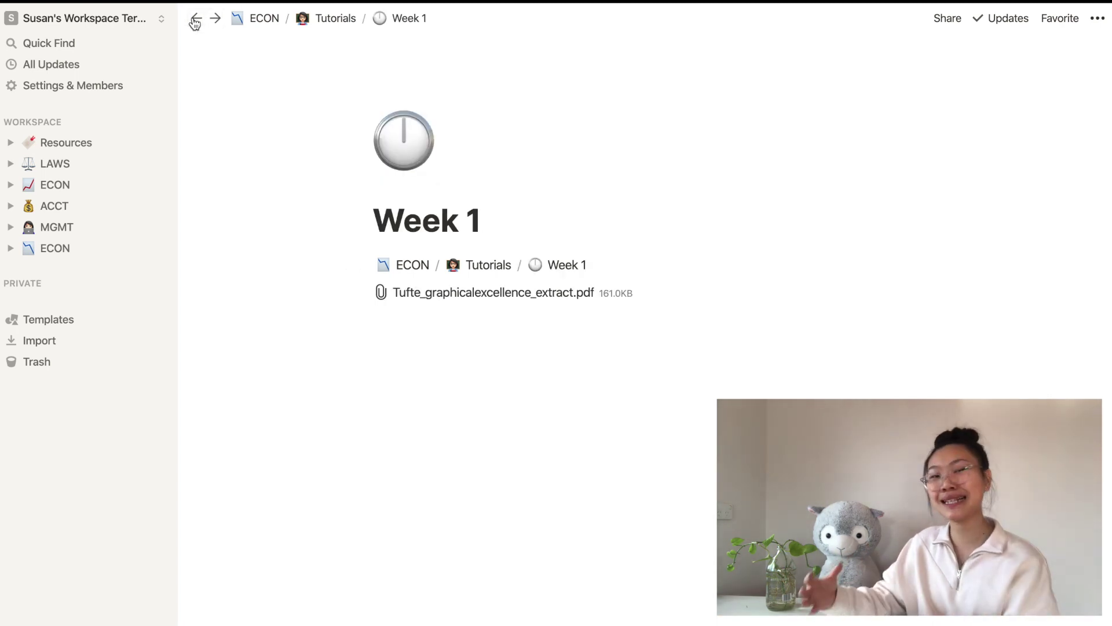
click(195, 21)
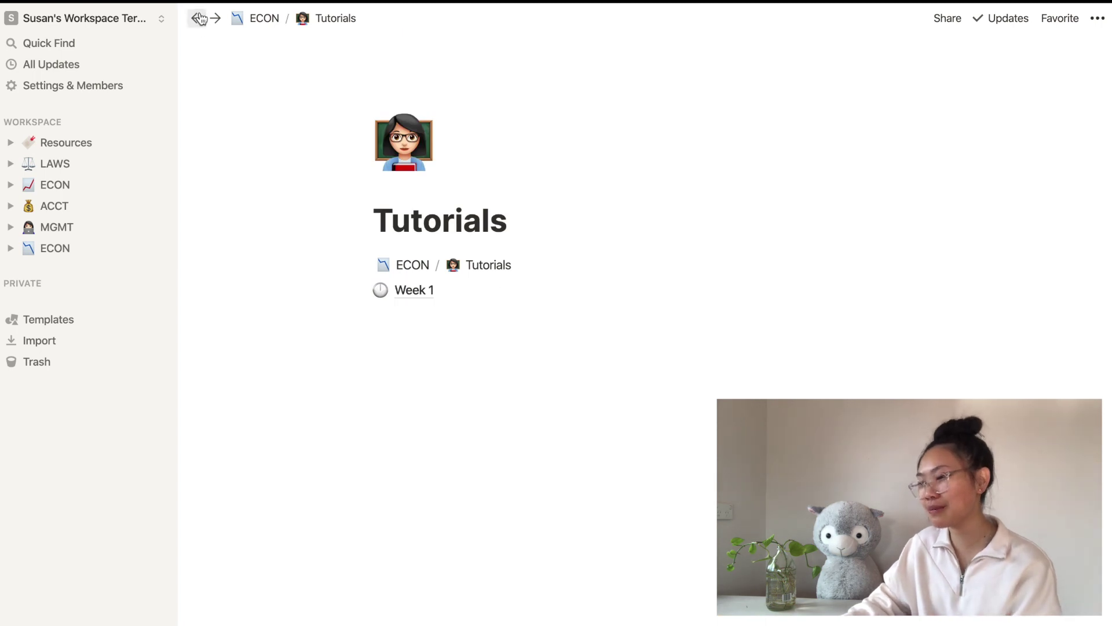
click(196, 19)
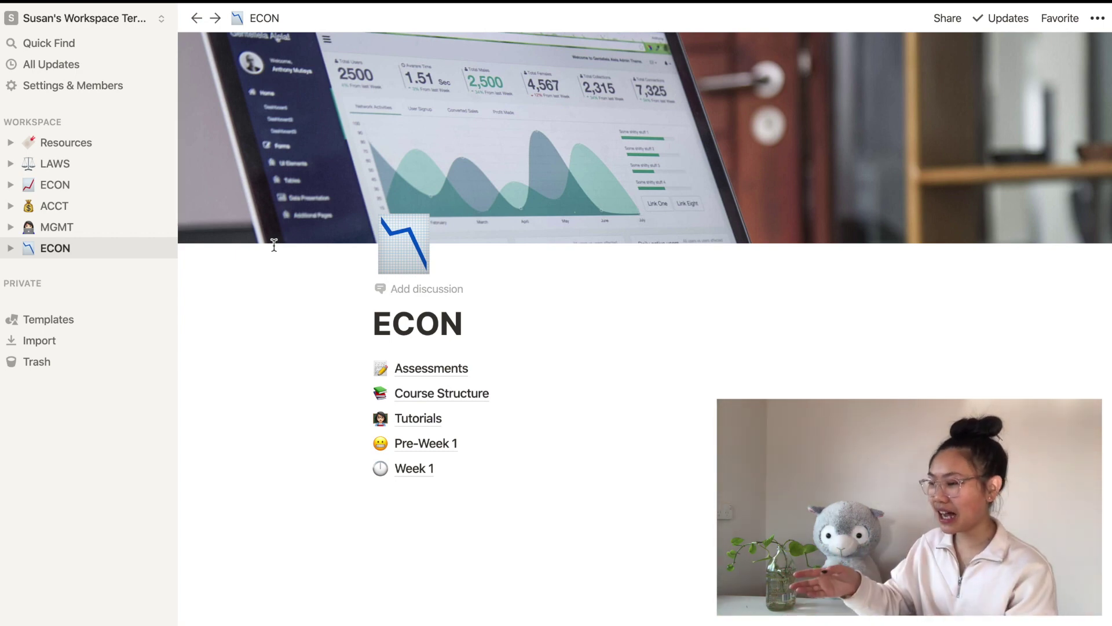
Set up a new For-myself workspace and upgrade it to Personal Pro (Education) at $0/month.
click(59, 18)
click(150, 230)
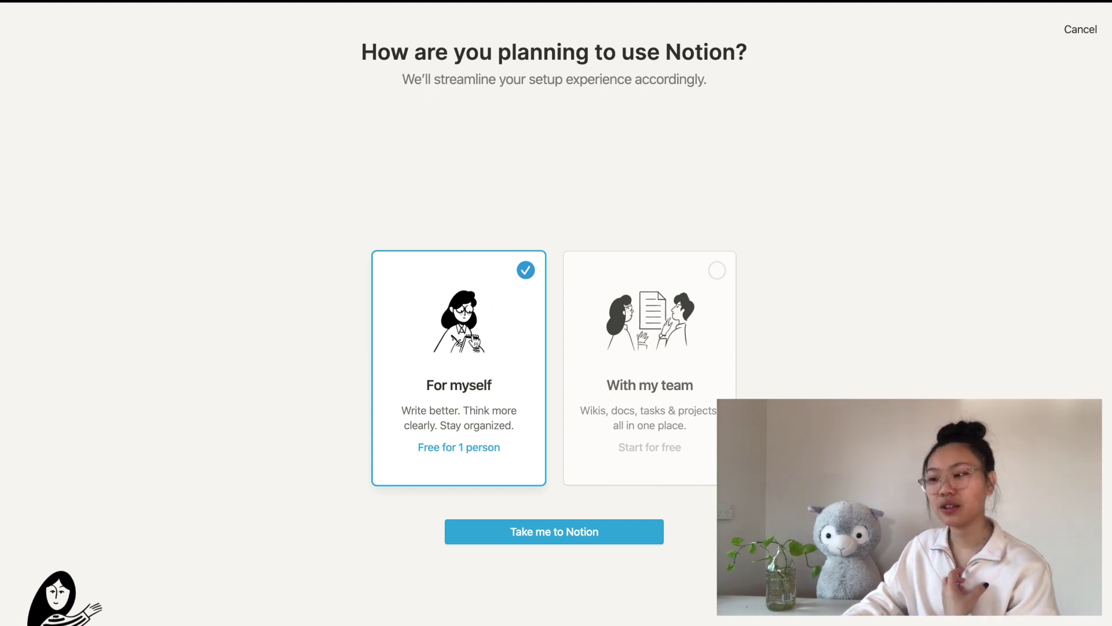
click(617, 537)
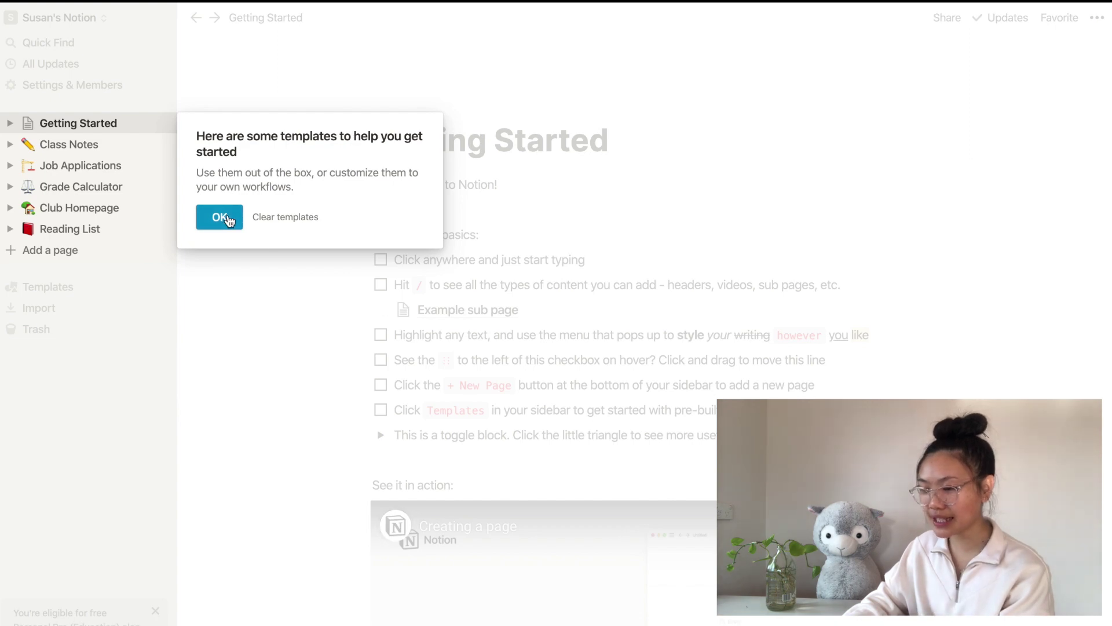
click(220, 218)
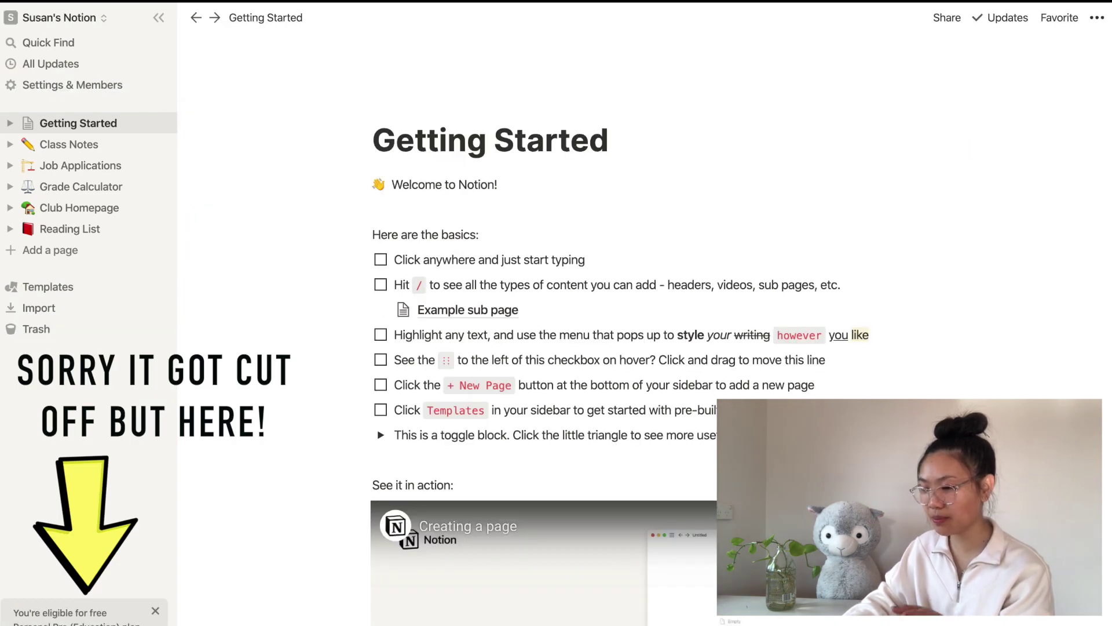
click(60, 612)
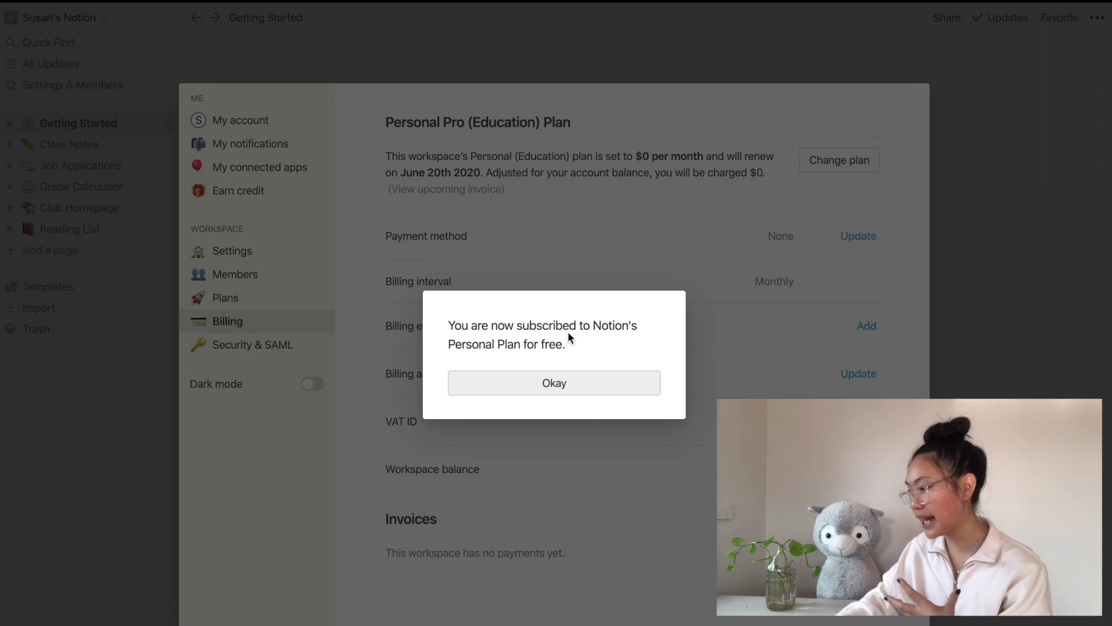
click(567, 394)
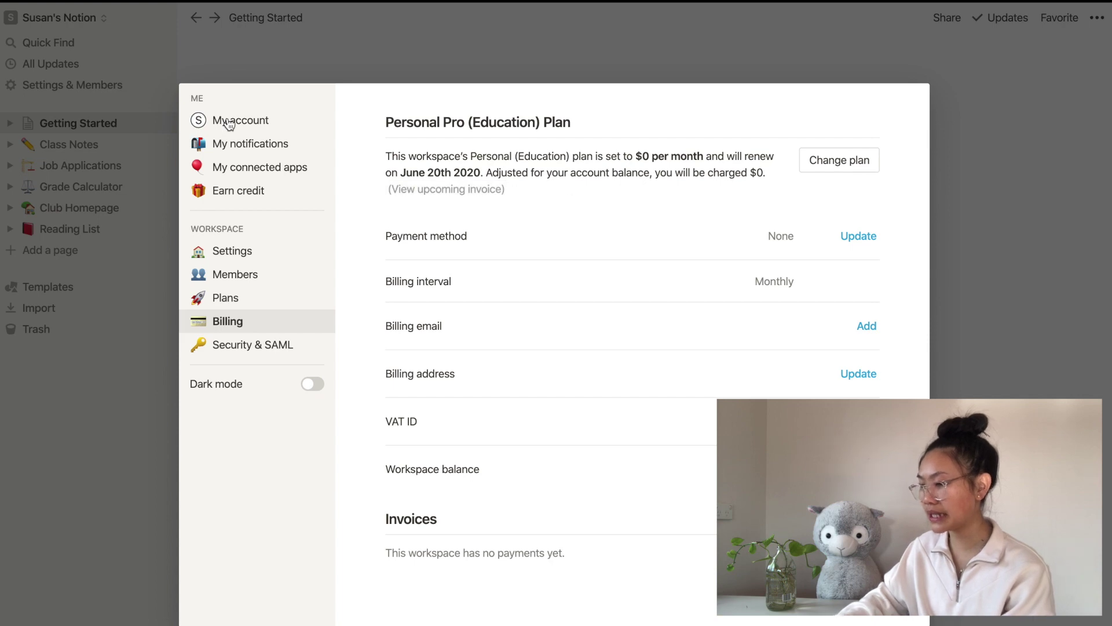
Close Settings and browse the Class Notes, Job Applications, Grade Calculator and Club Homepage pages.
click(223, 59)
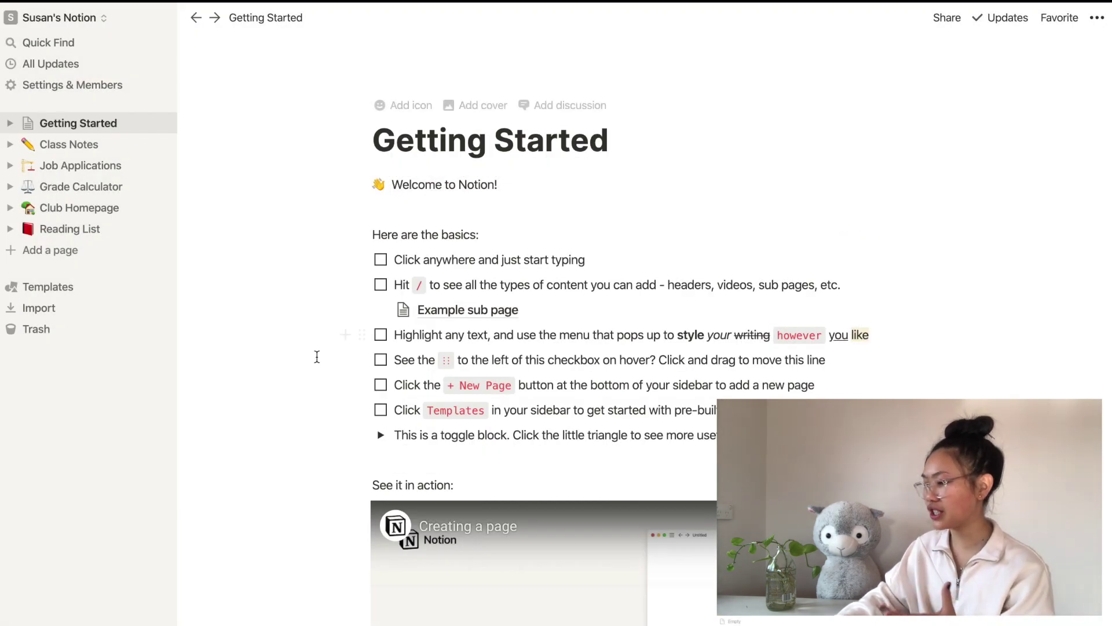
scroll(543, 360, down, 15)
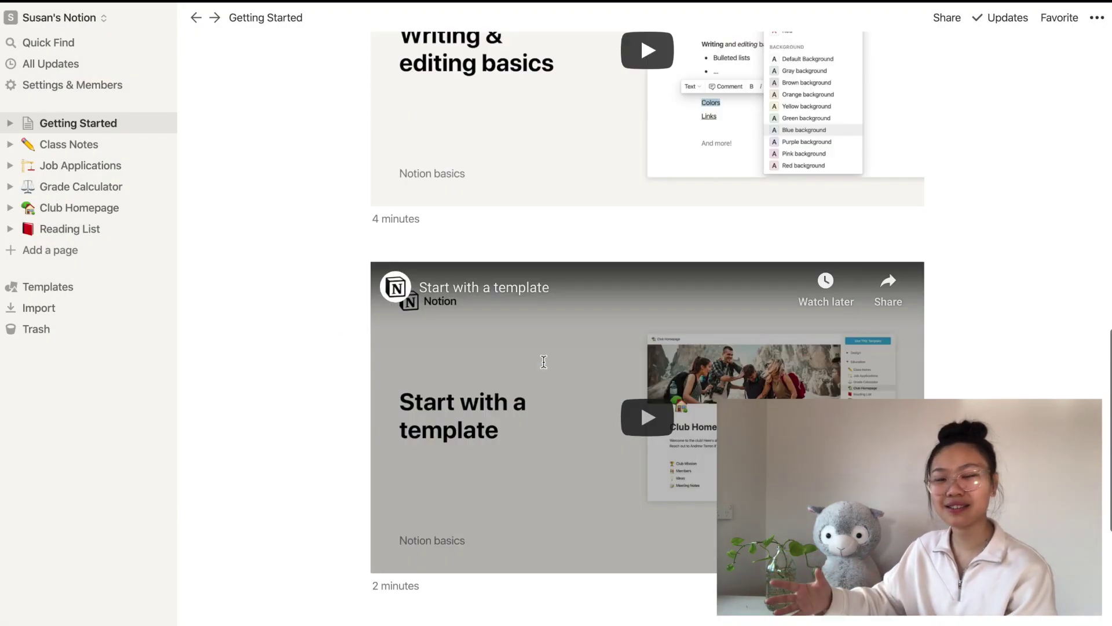
scroll(543, 361, down, 5)
scroll(543, 362, up, 20)
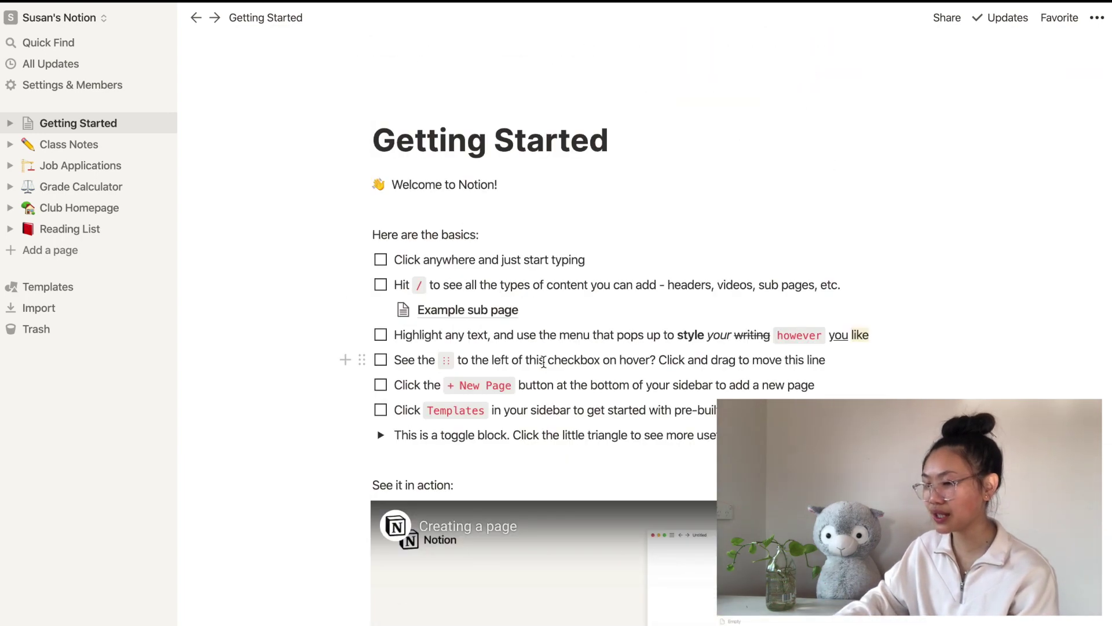
click(47, 144)
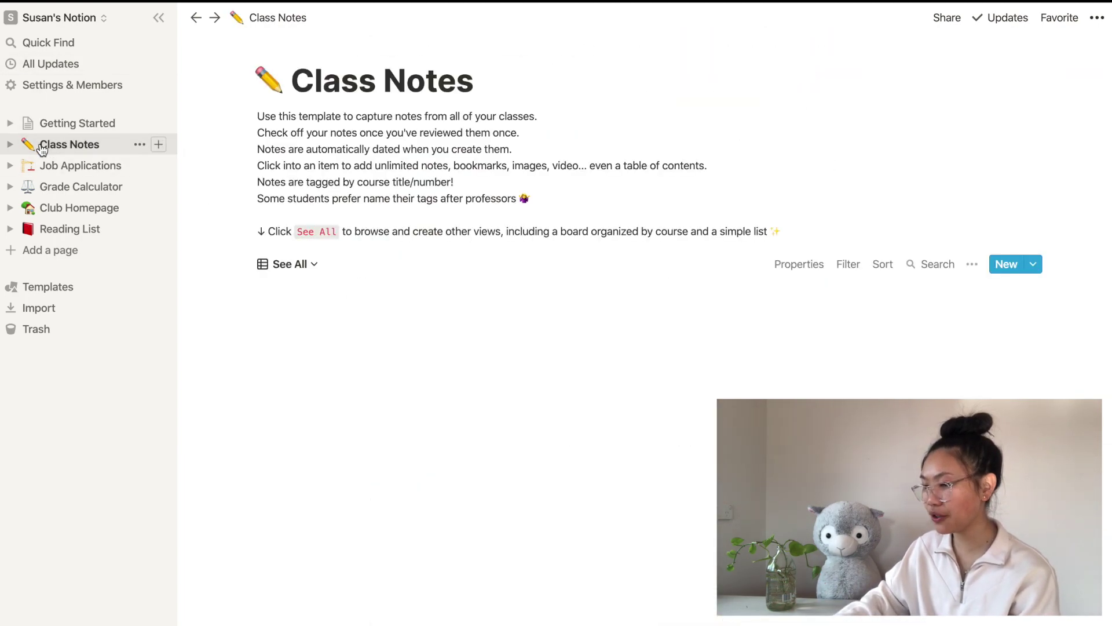
click(78, 168)
click(77, 187)
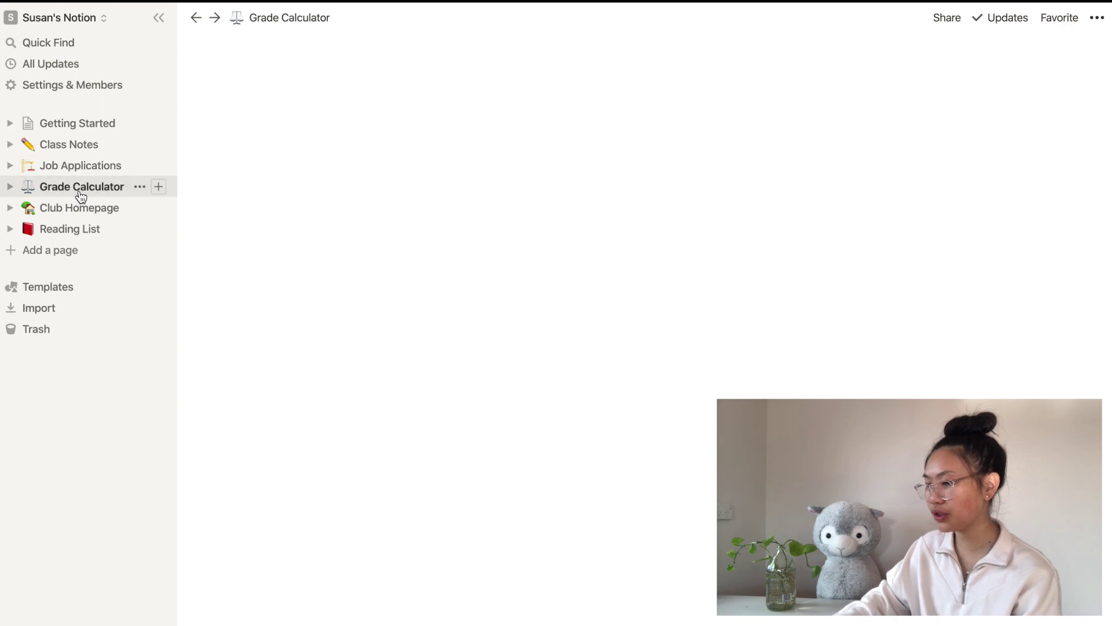
click(87, 215)
Delete the Reading List starter page.
click(93, 227)
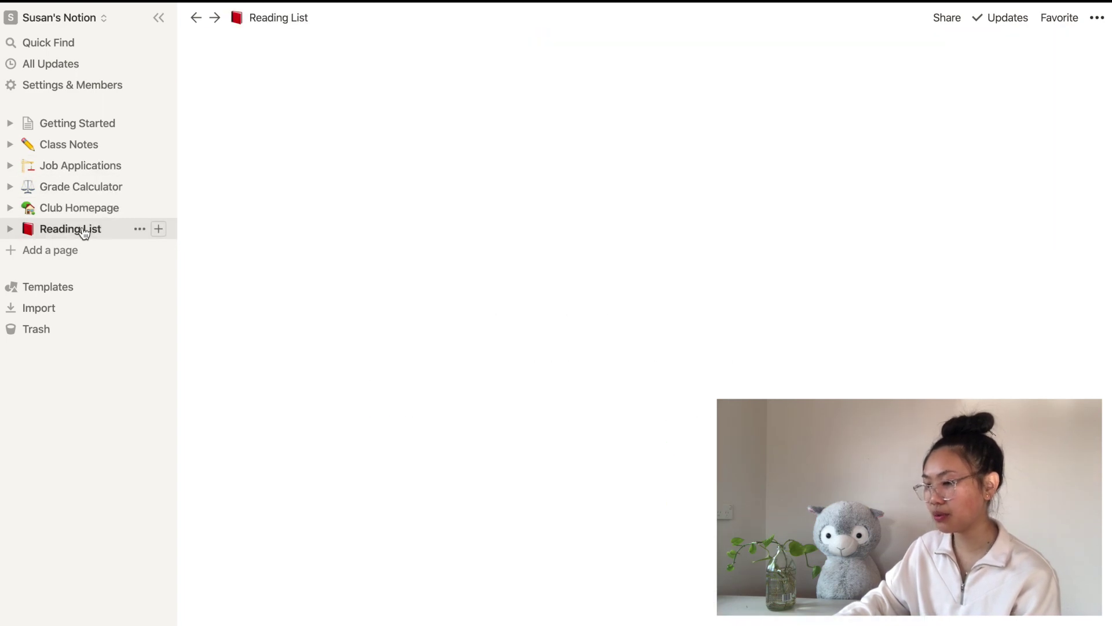
right_click(143, 226)
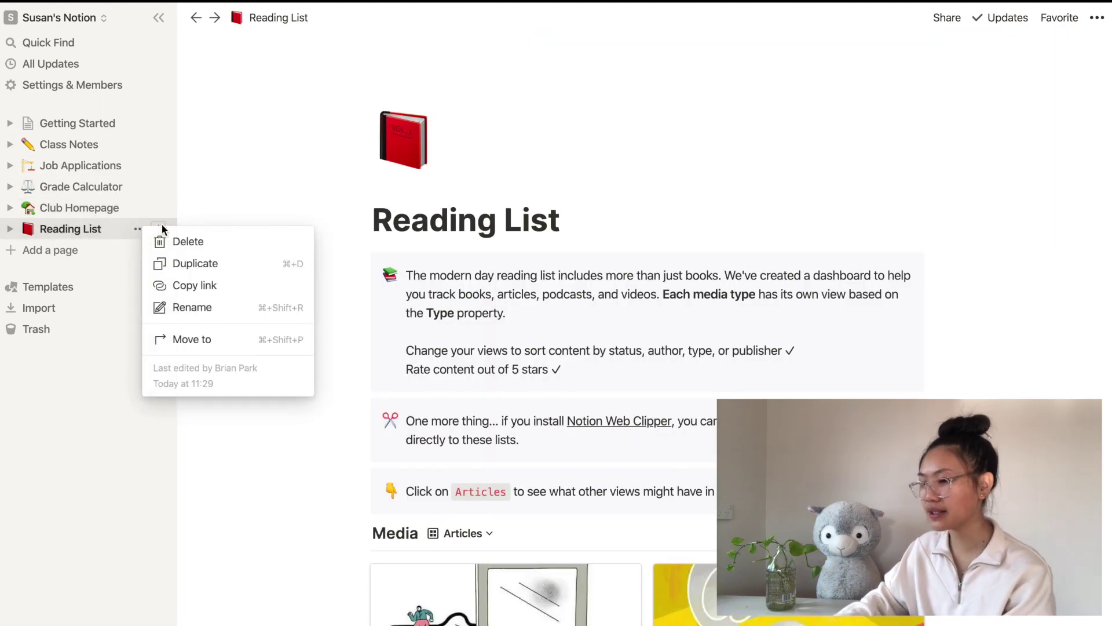
click(226, 243)
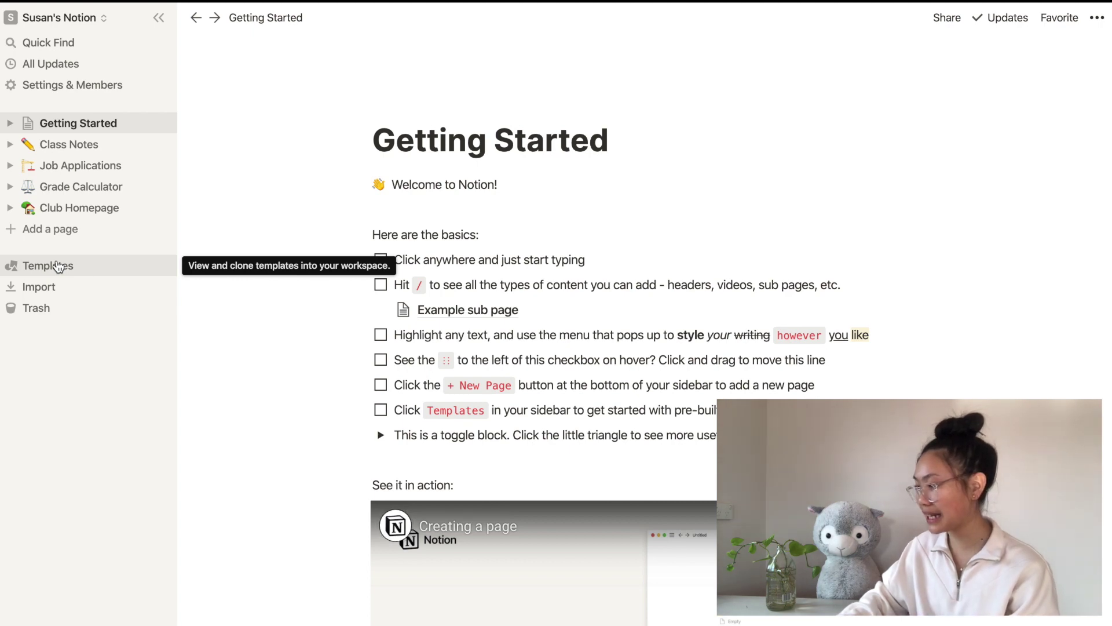
Open the template gallery and preview the Engineering category's To-Do template.
click(58, 265)
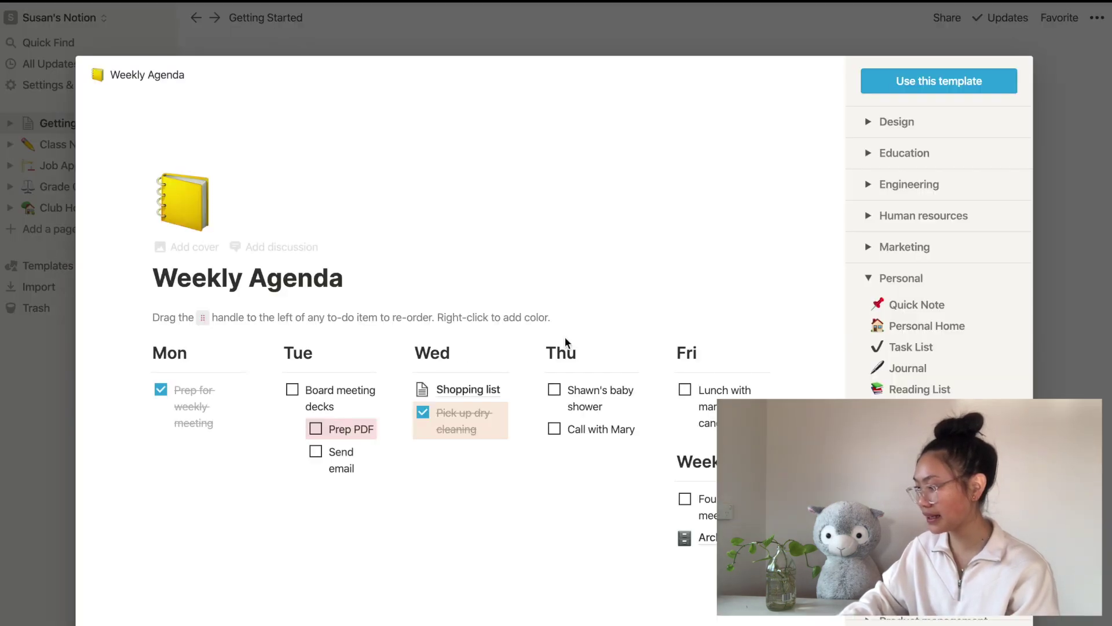
click(870, 280)
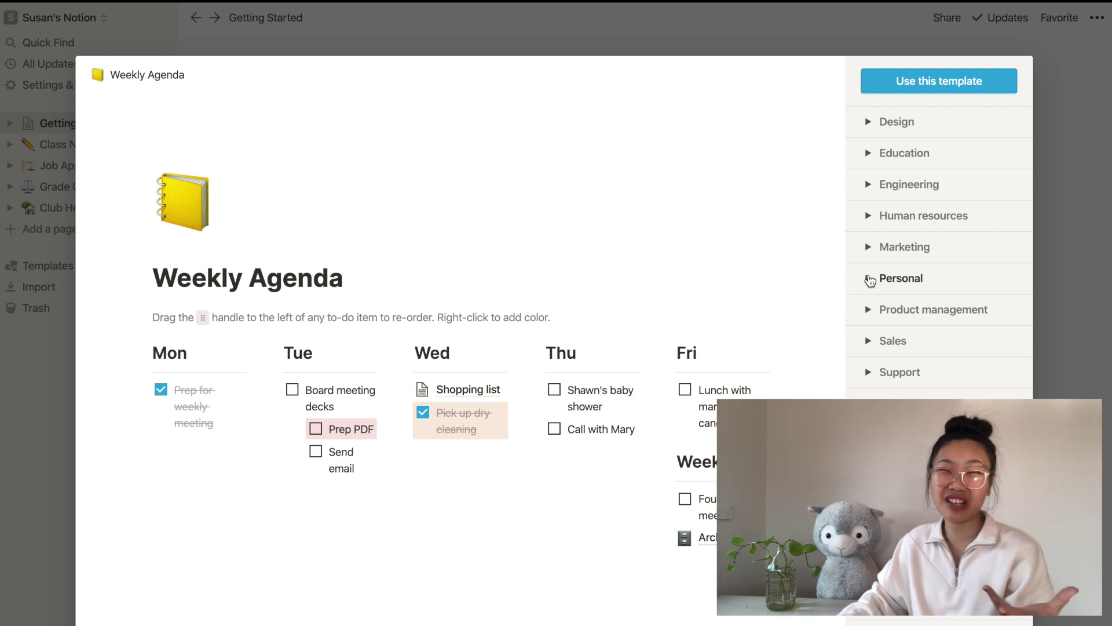
click(869, 184)
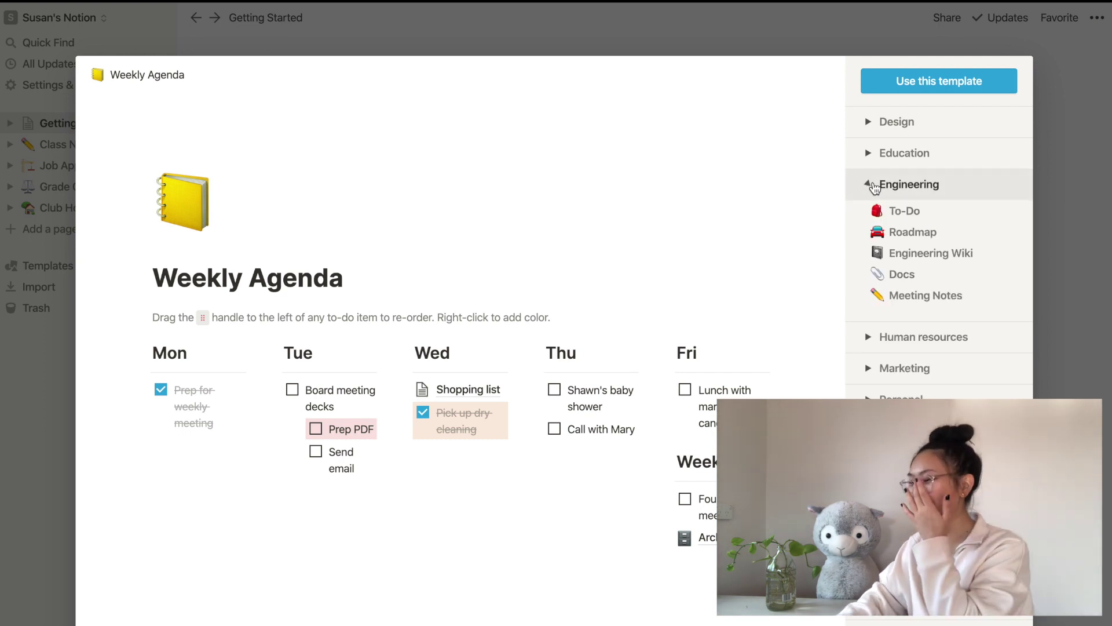
click(925, 219)
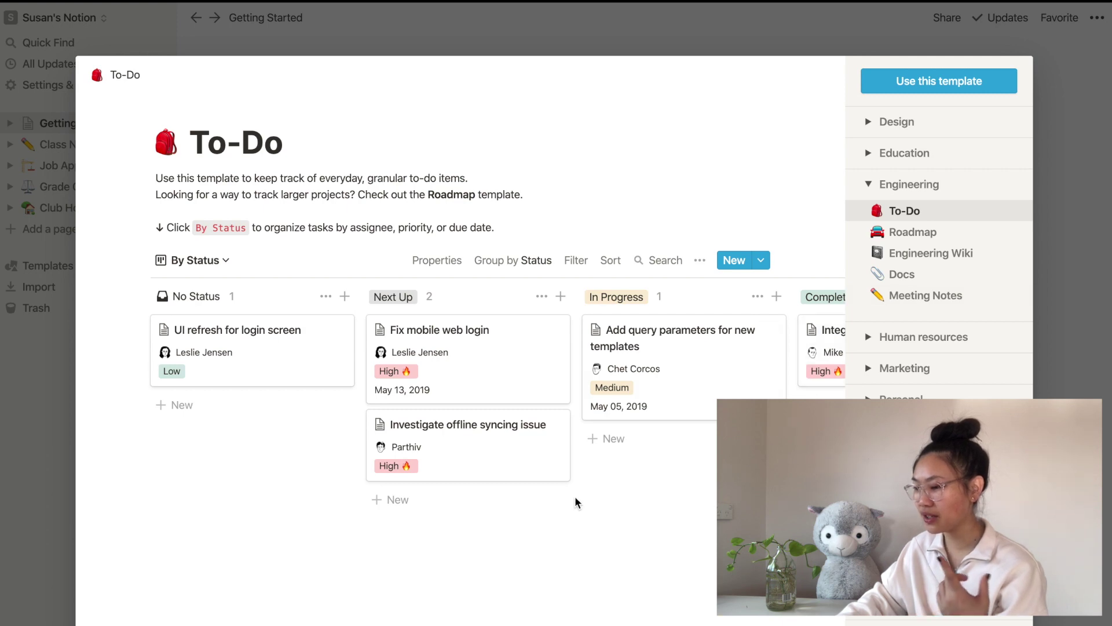
scroll(231, 348, right, 3)
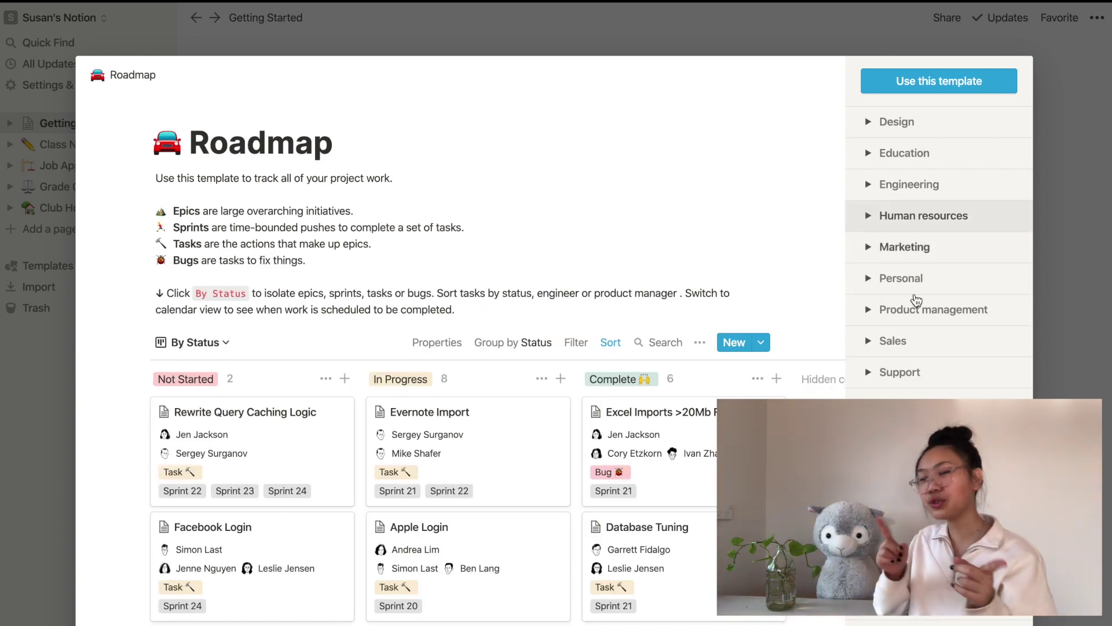
Toggle the Product management category, then go back to previewing Weekly Agenda.
click(867, 309)
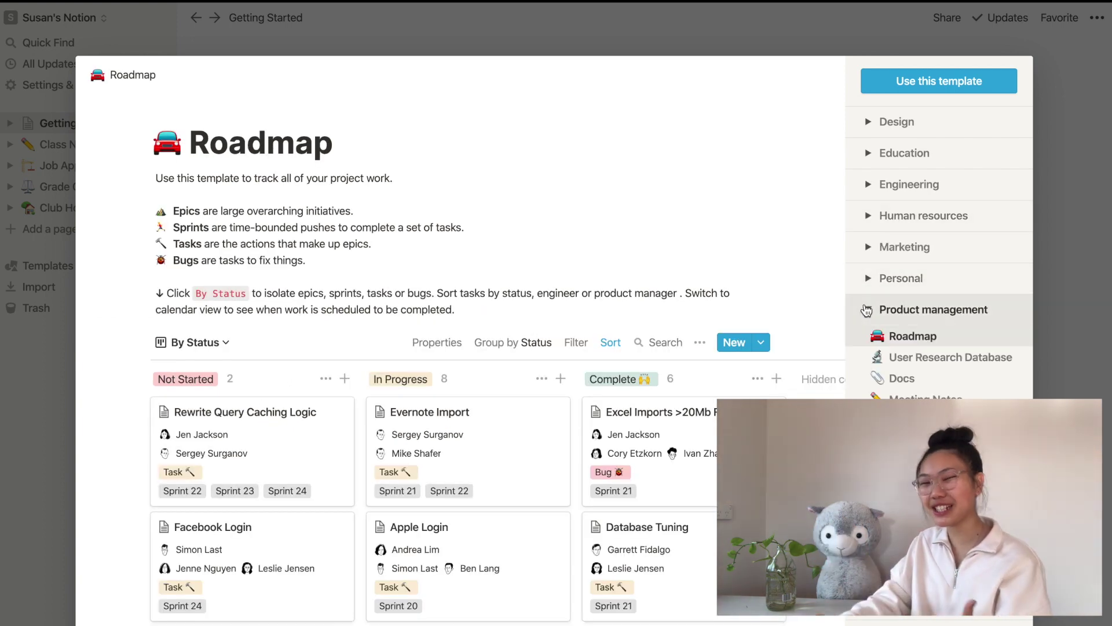
click(868, 309)
click(886, 278)
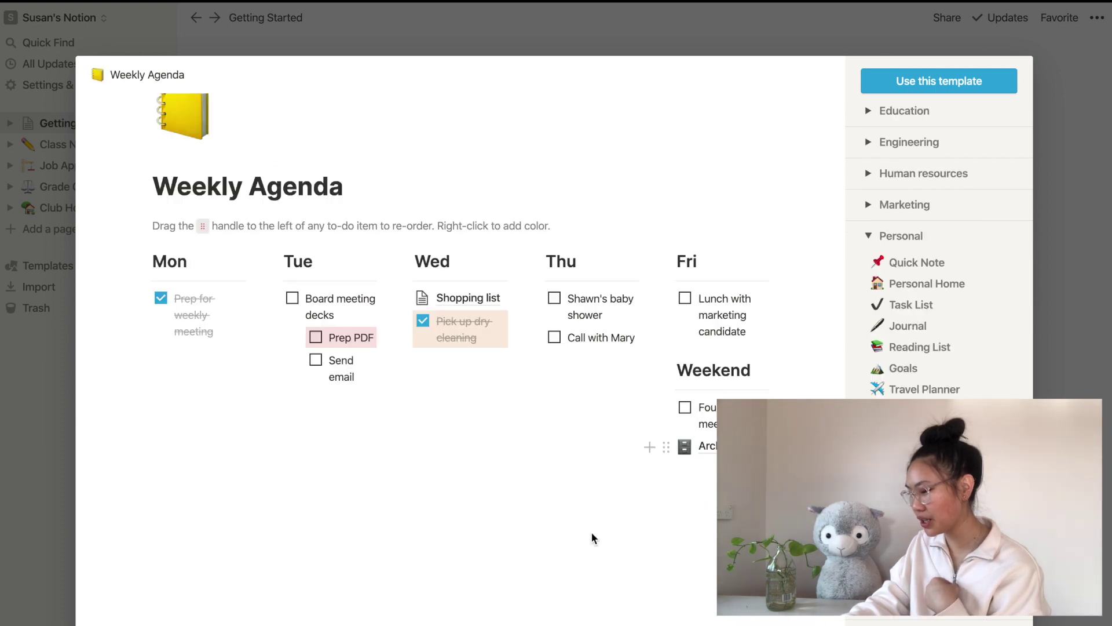
scroll(591, 538, down, 1)
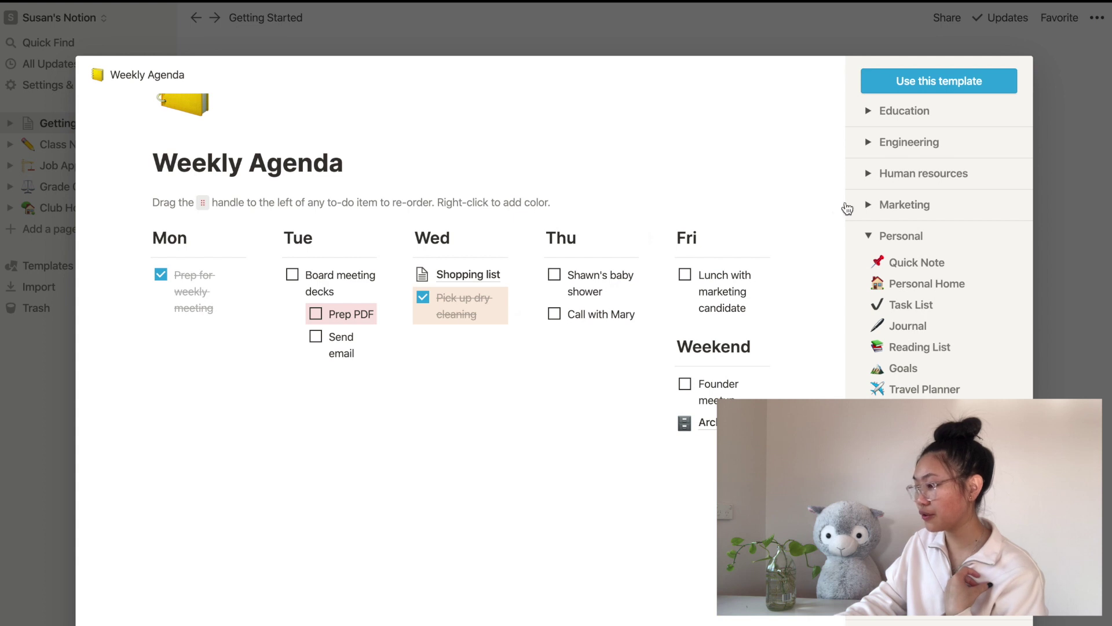
Add the Weekly Agenda template as a page and create a 'Film video' to-do under Tue.
click(927, 92)
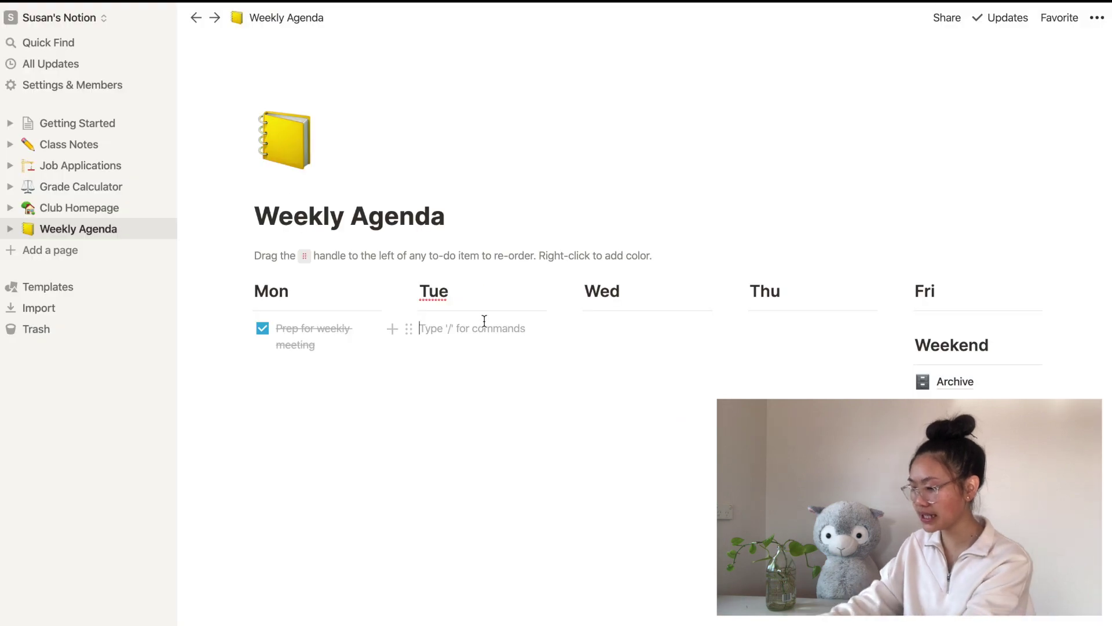
text(/to)
key(Return)
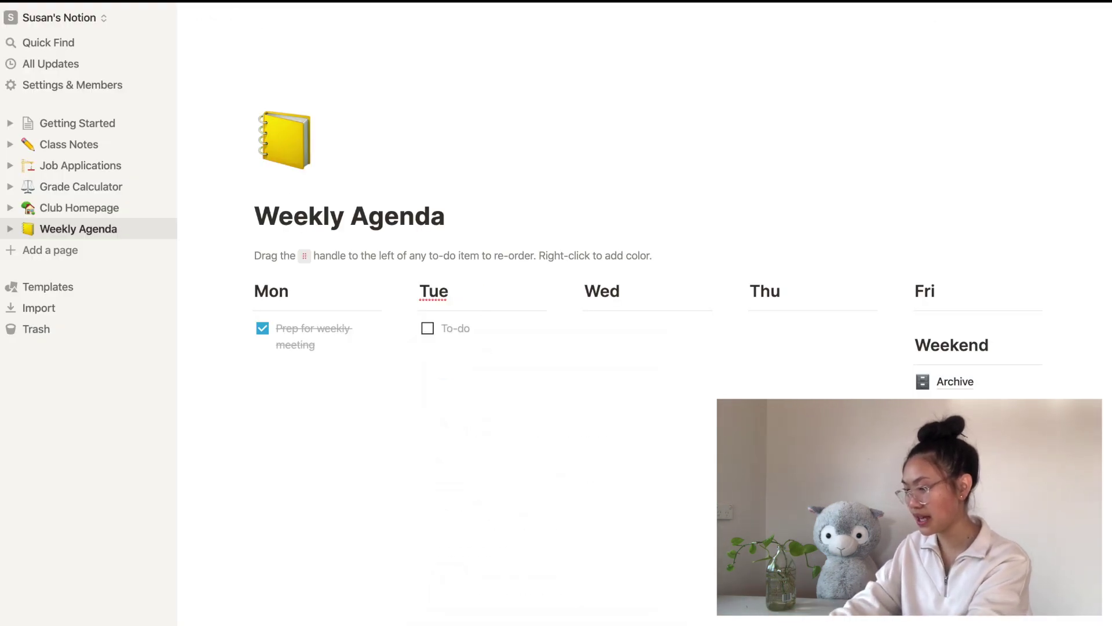
text(Filmn vid)
key(BackSpace)
key(BackSpace)
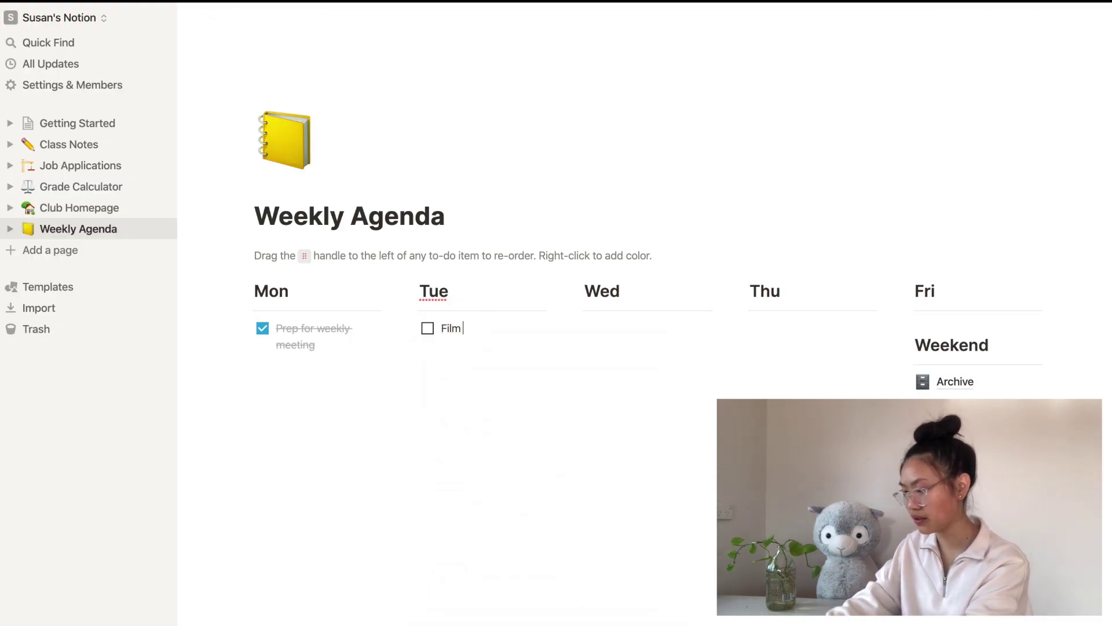
text(eo)
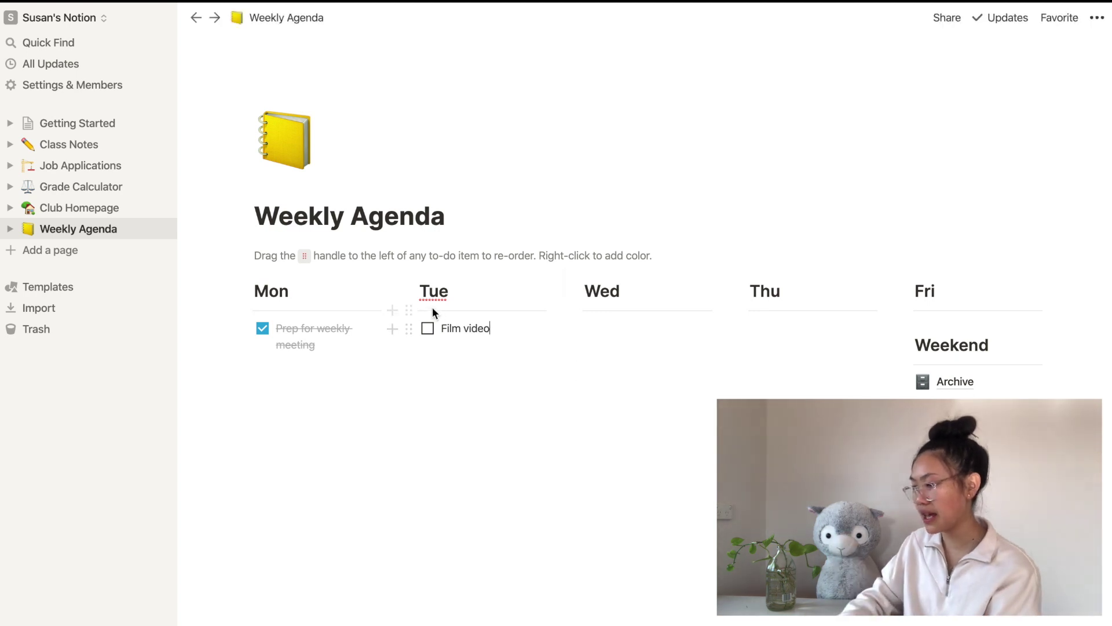
Check off the Film video to-do, then delete it.
click(429, 328)
click(462, 382)
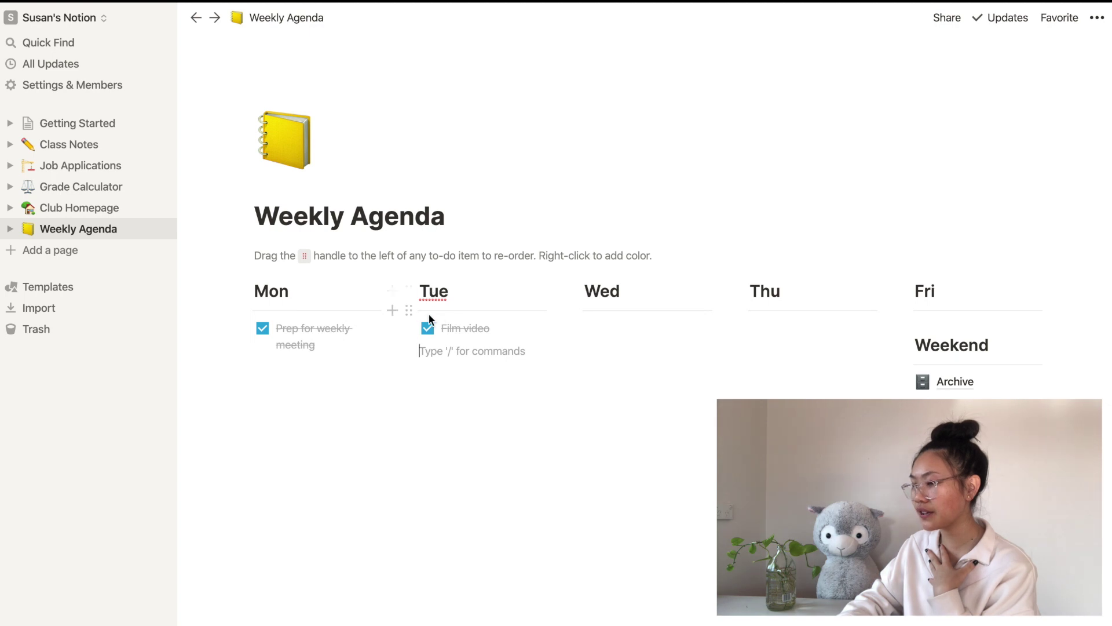
click(415, 328)
key(Delete)
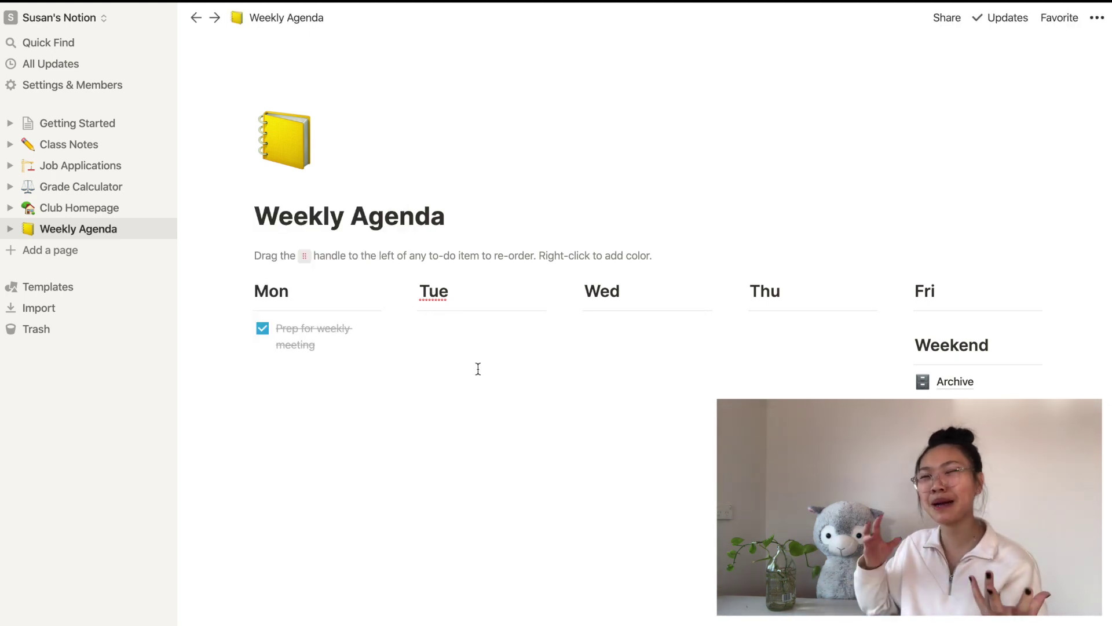
Write 'hello' on a new line beneath the checked Mon to-do, leaving an empty line after it.
click(266, 395)
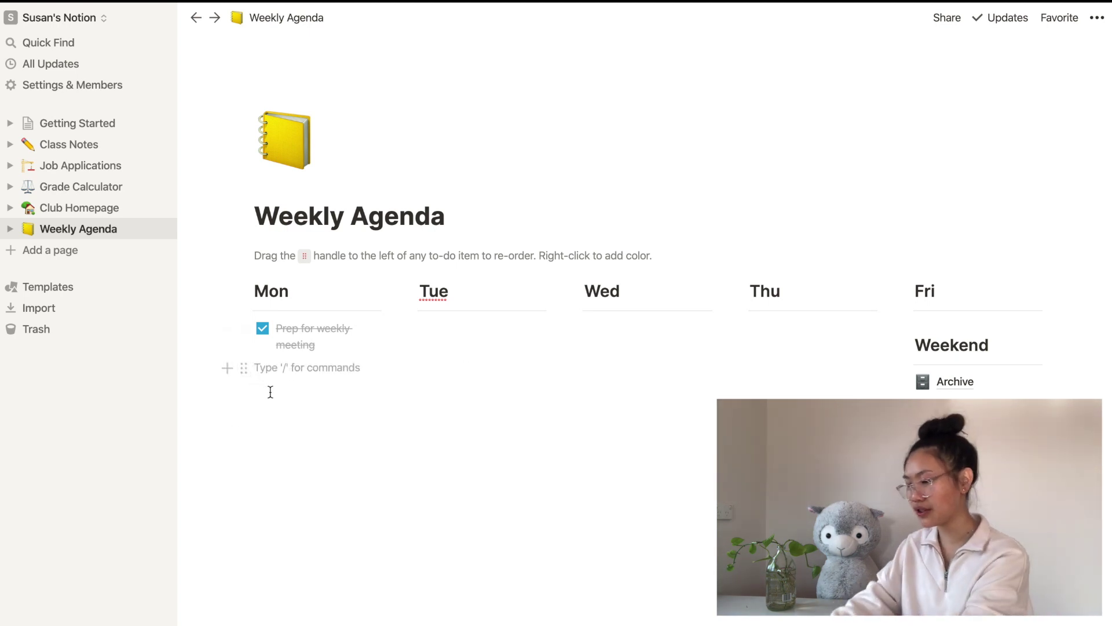
text(hello)
key(Return)
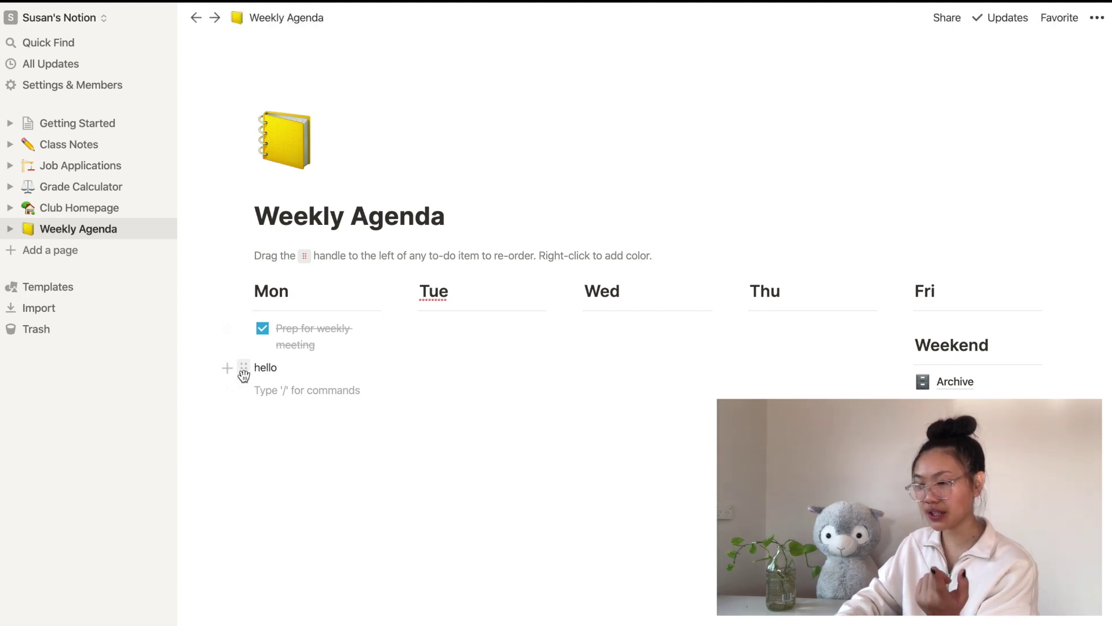
click(244, 371)
click(244, 388)
click(244, 391)
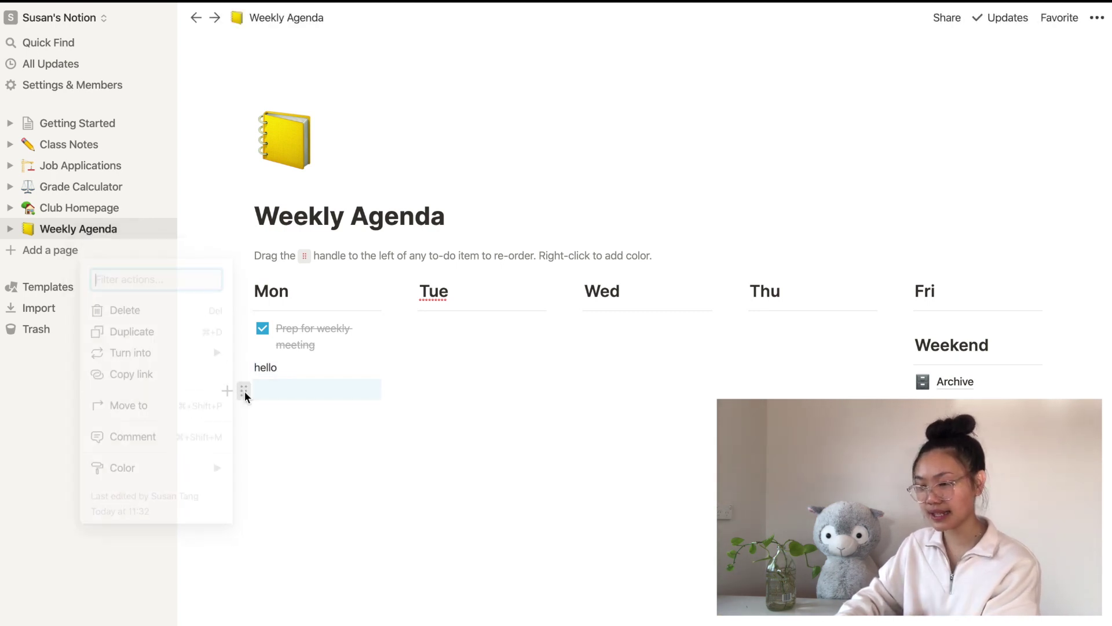
click(319, 407)
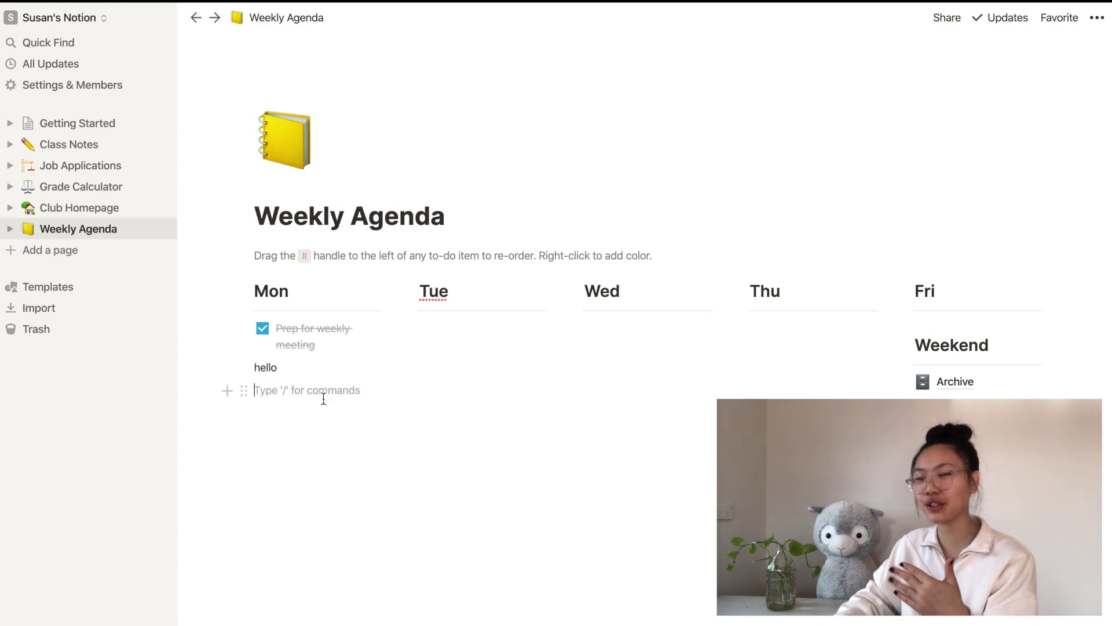